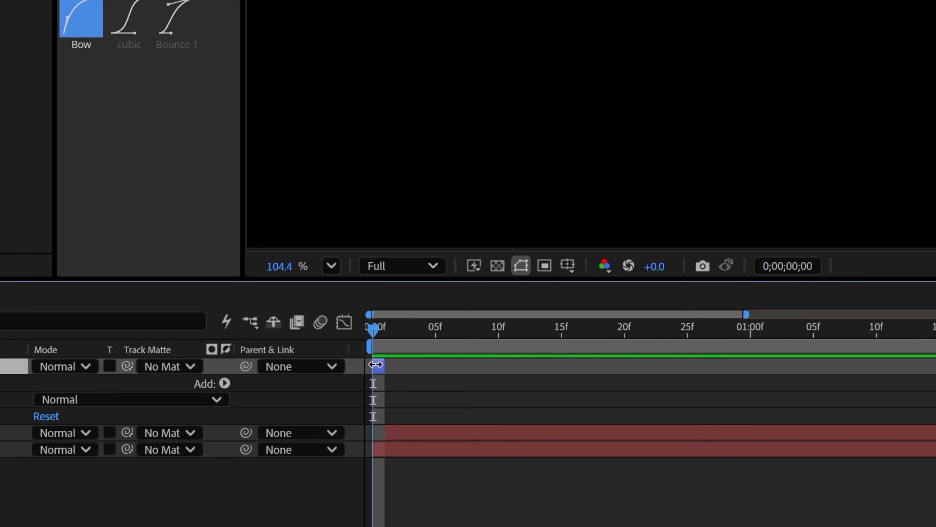
Duplicate the white rectangle shape layer, start the copy one frame later, and position it over the word "World".
key(ctrl+d)
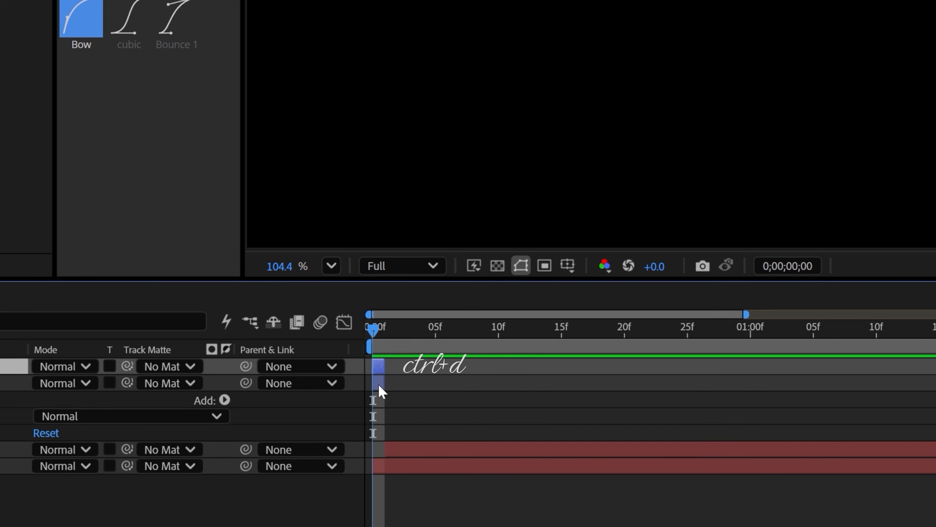
scroll(389, 371, up, 3)
drag(447, 320, 461, 317)
click(460, 273)
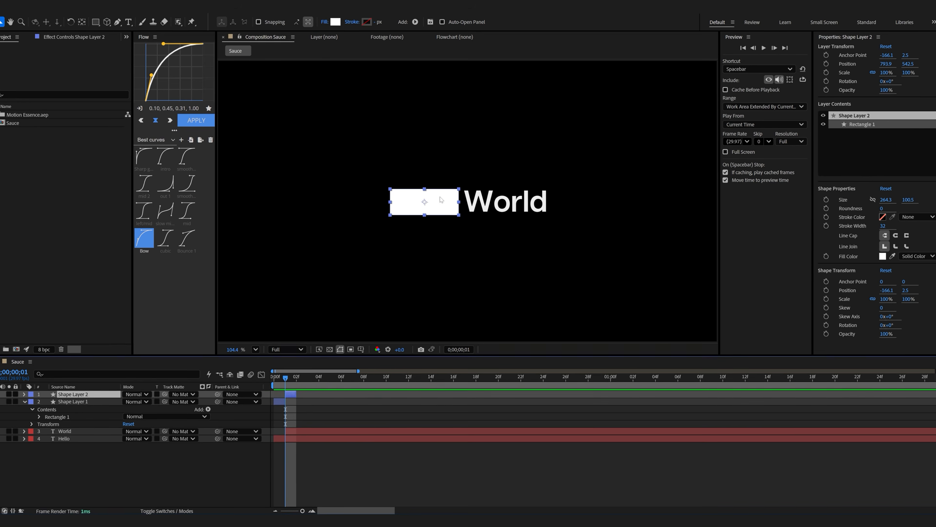
drag(432, 201, 520, 198)
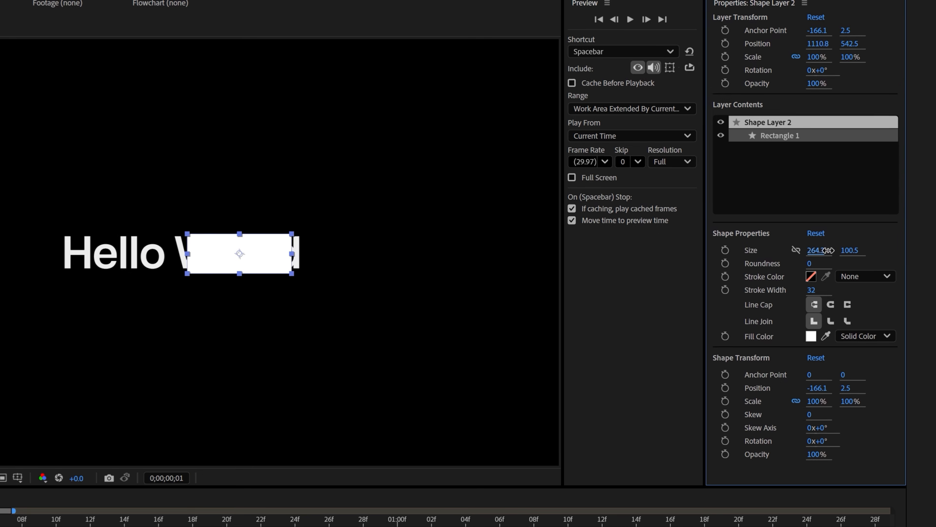
drag(878, 200, 920, 197)
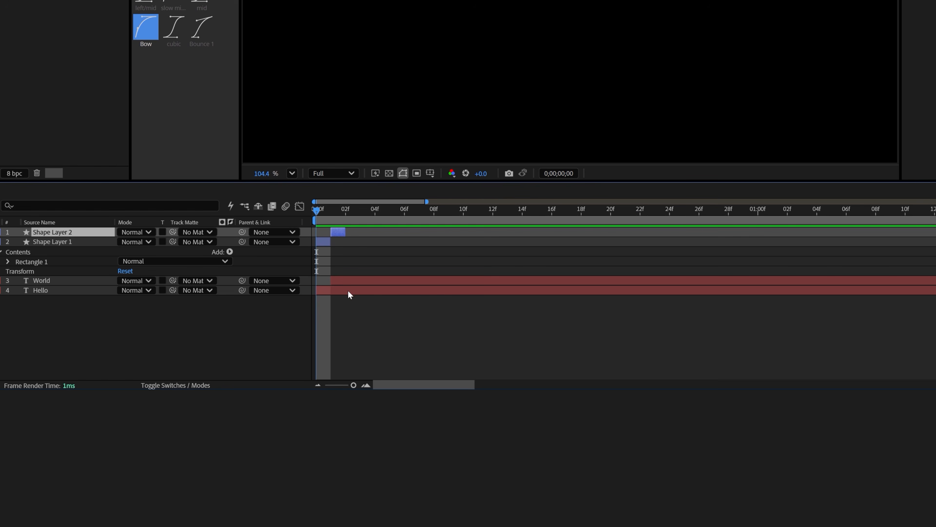
Shift both shape layers and both text layers eight frames later in the timeline and preview the result.
shift+click(348, 290)
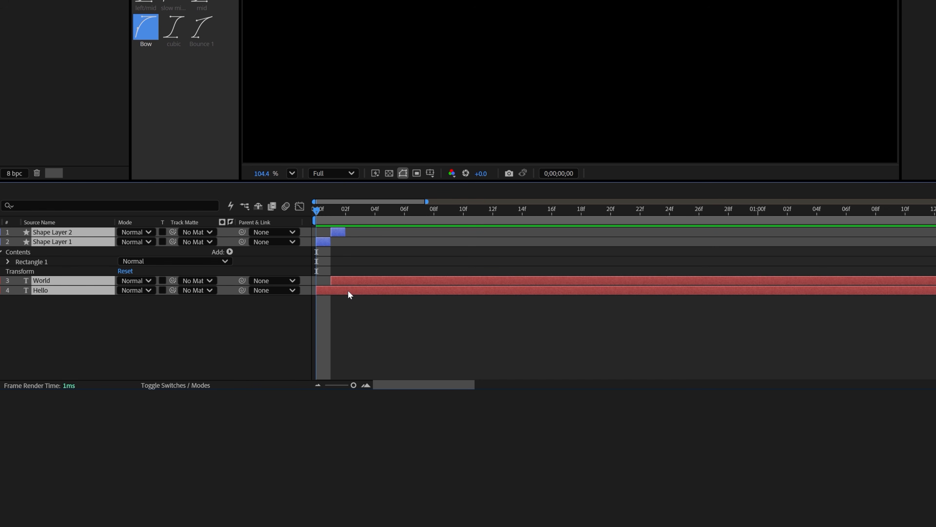
drag(364, 290, 598, 294)
click(685, 374)
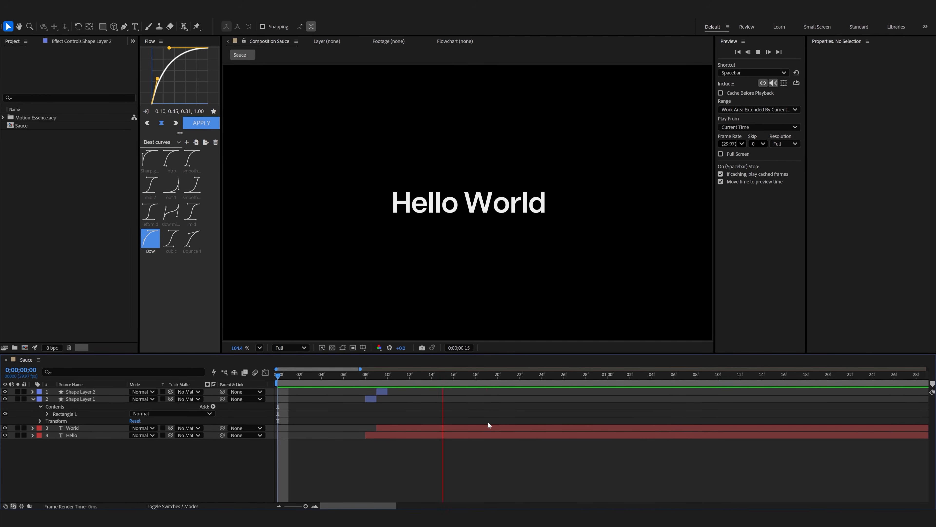
click(411, 379)
drag(407, 383, 372, 383)
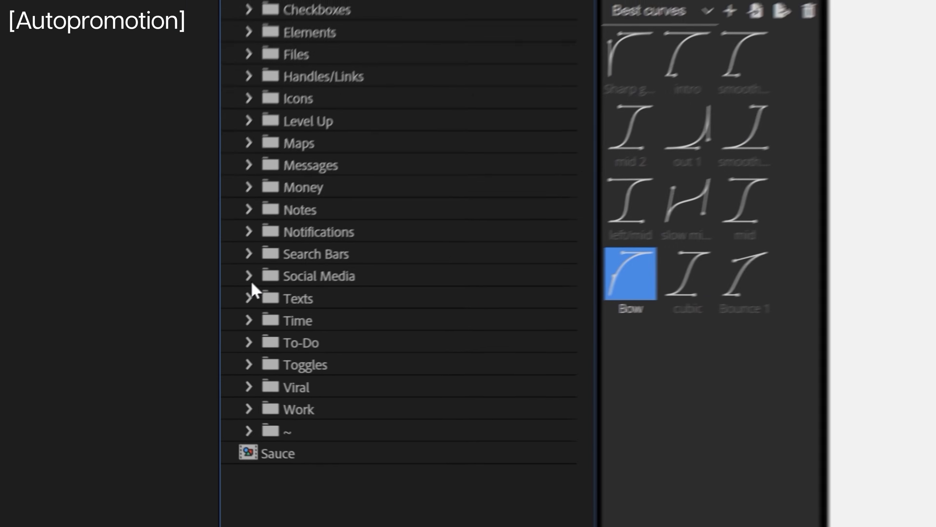
Add the IG Comment composition from the Social Media folder above White BG, apply the Subtle Shadow preset, and preview it.
click(162, 317)
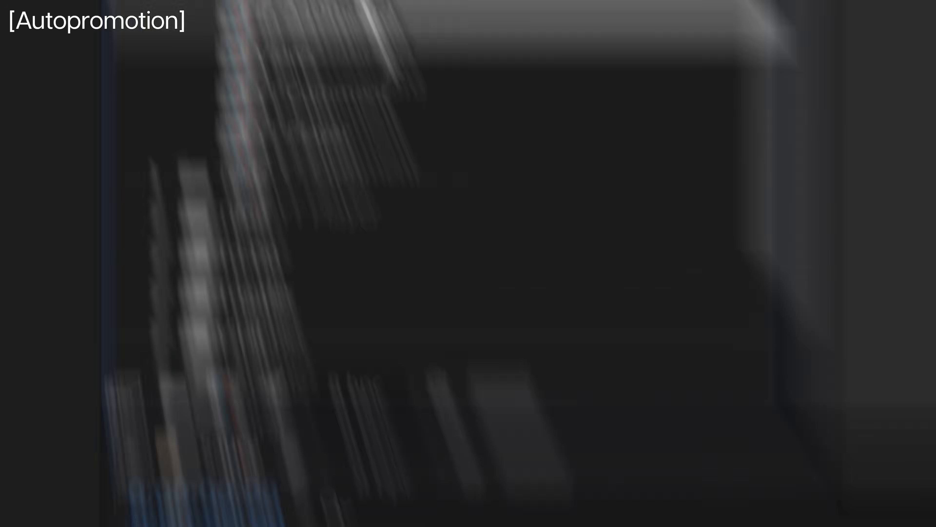
drag(395, 279, 343, 326)
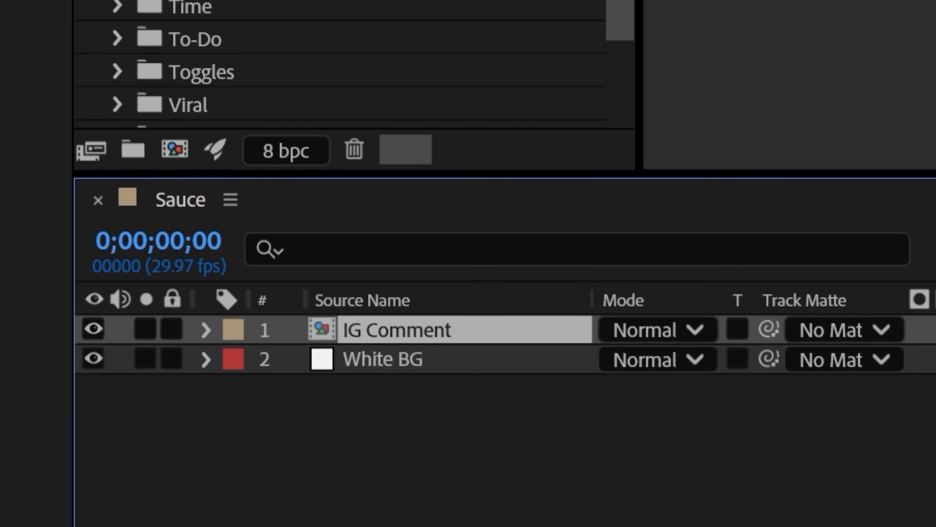
key(ctrl+space)
text(subtle)
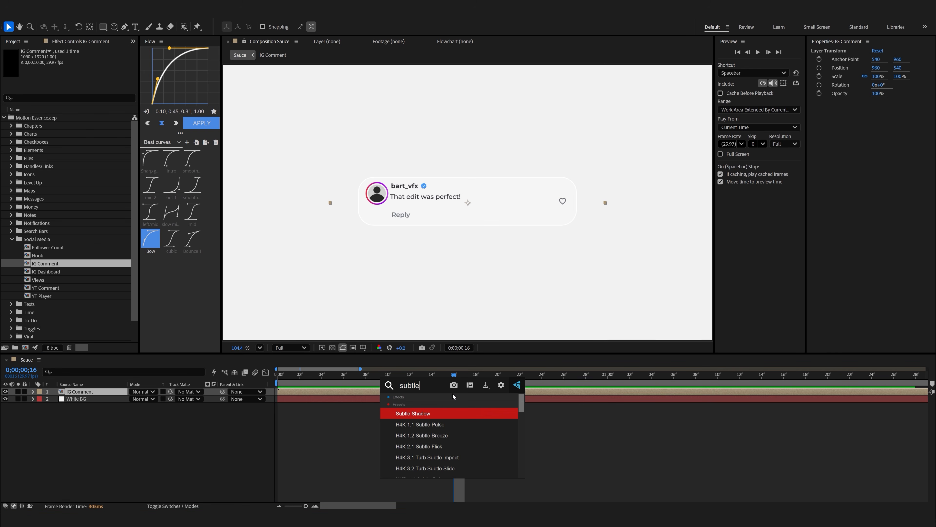
key(Return)
key(Home)
key(space)
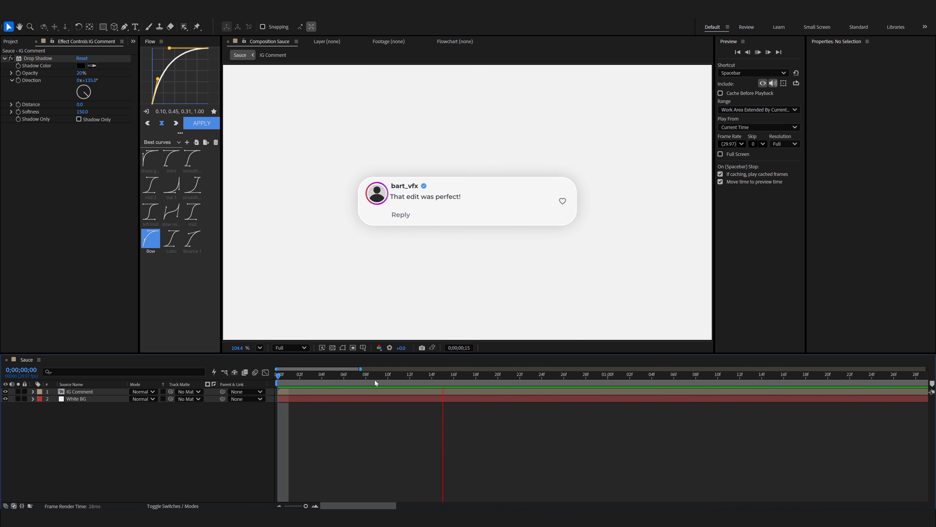
Duplicate the IG Comment layer until the Sauce composition holds five copies of it.
click(308, 391)
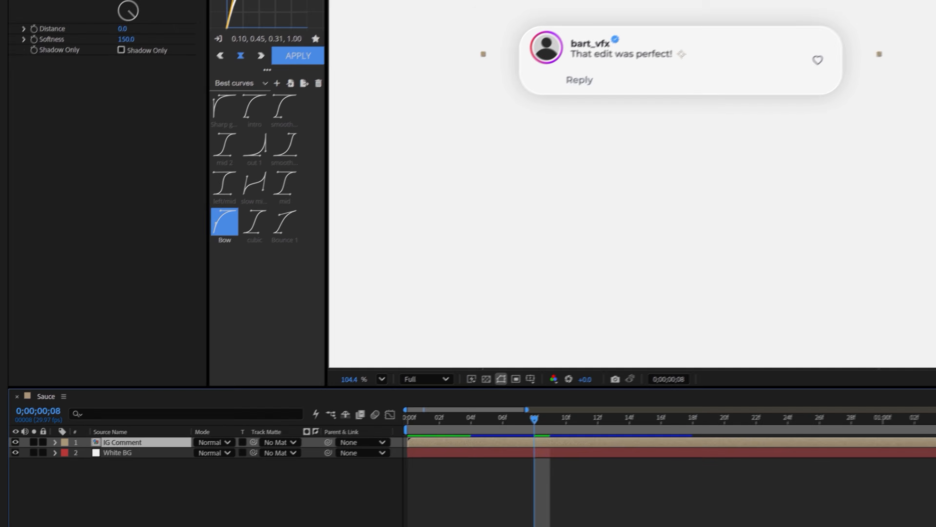
key(ctrl+d)
key(ctrl+d)
key(ctrl+d)
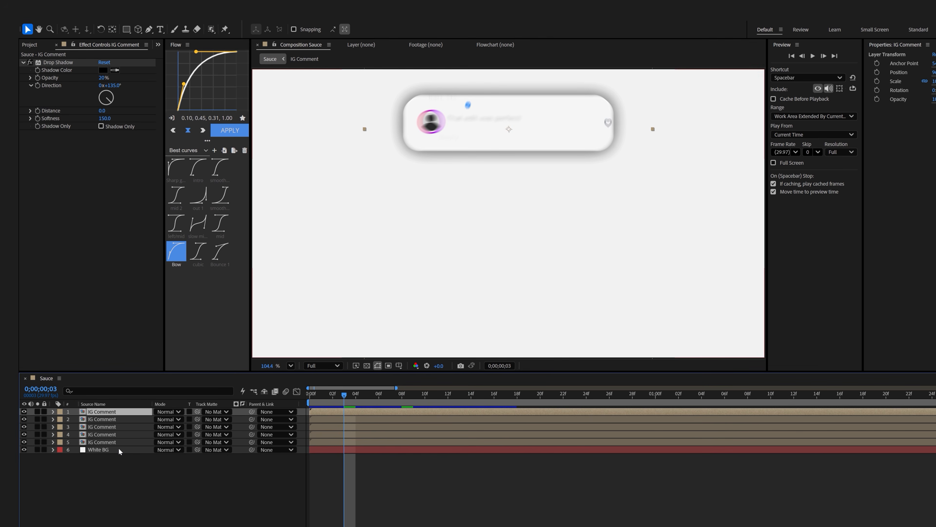
Try to space the IG Comment copies by moving the fourth layer down by hand.
click(108, 444)
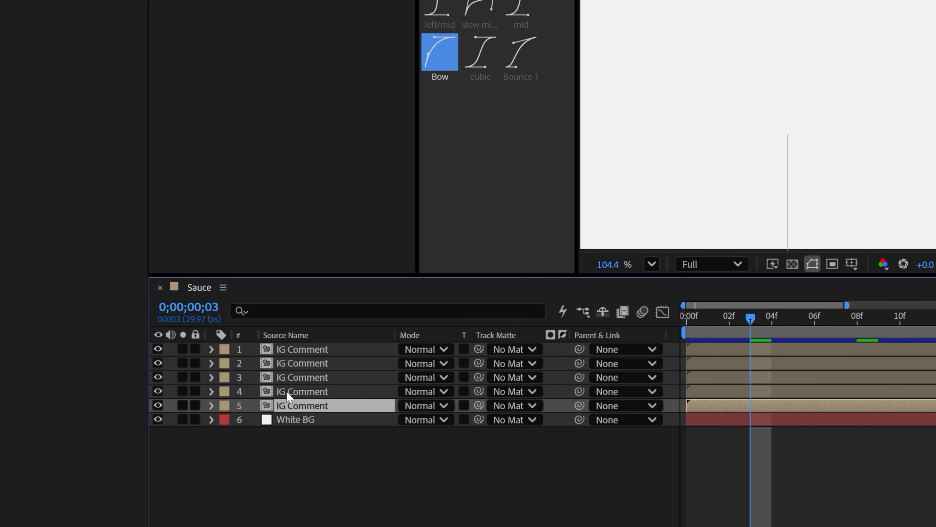
shift+click(297, 352)
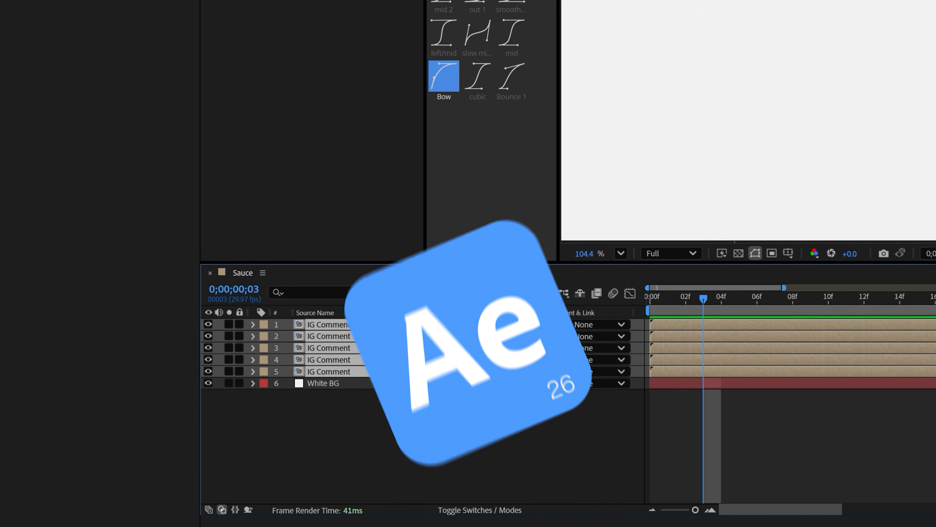
click(387, 422)
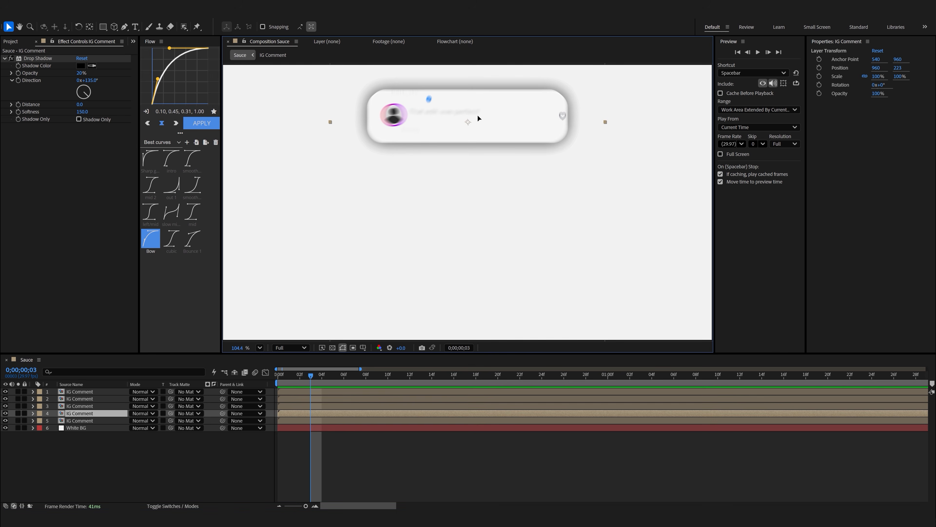
drag(477, 114, 476, 137)
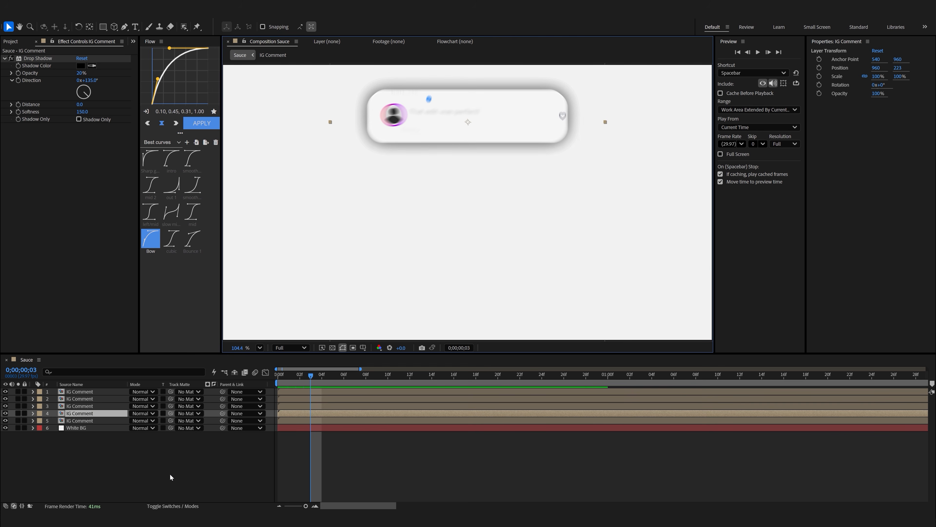
Spread the vertical positions of all five IG Comment layers evenly from Y 223 for layer 5 to Y 846 for layer 1.
click(96, 421)
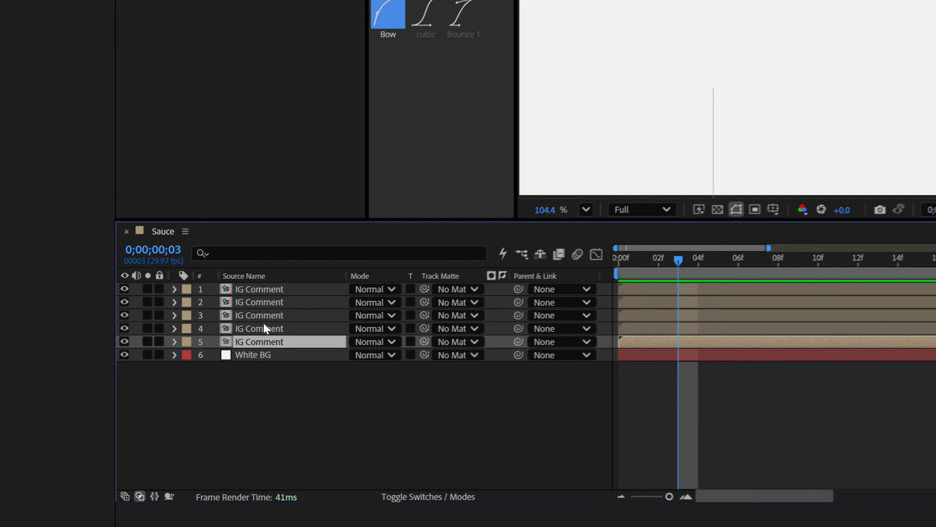
shift+click(266, 292)
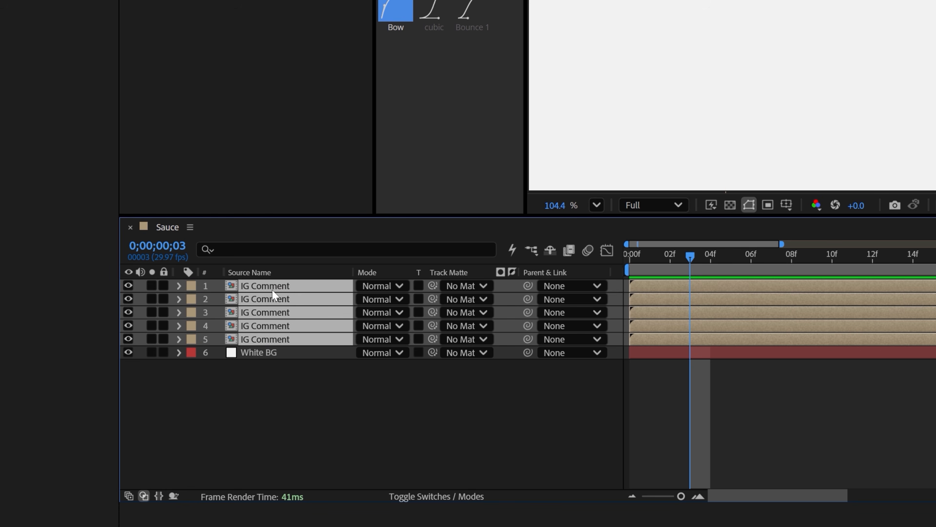
key(p)
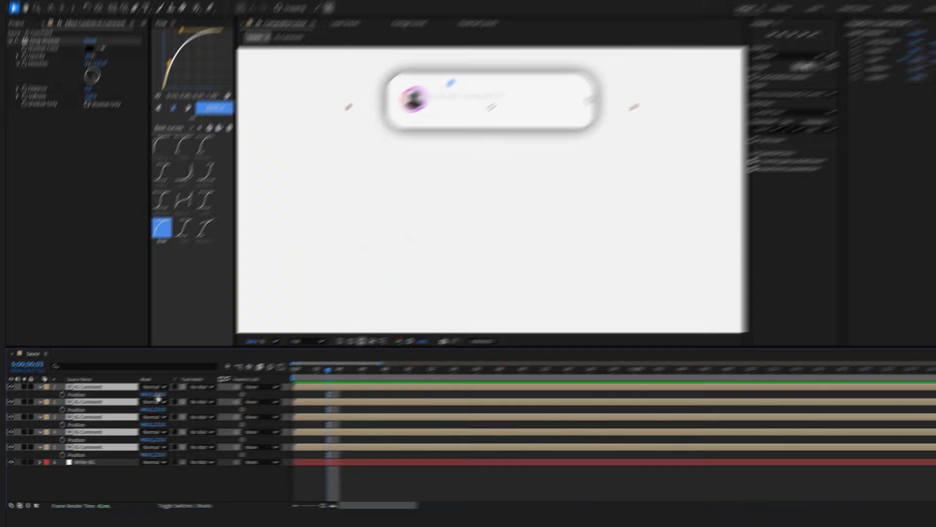
drag(392, 299, 438, 299)
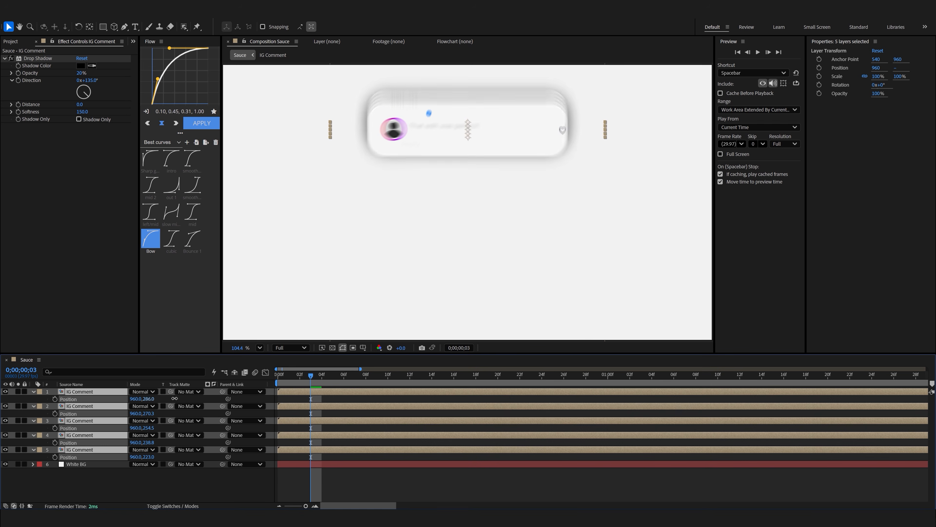
drag(246, 402, 360, 410)
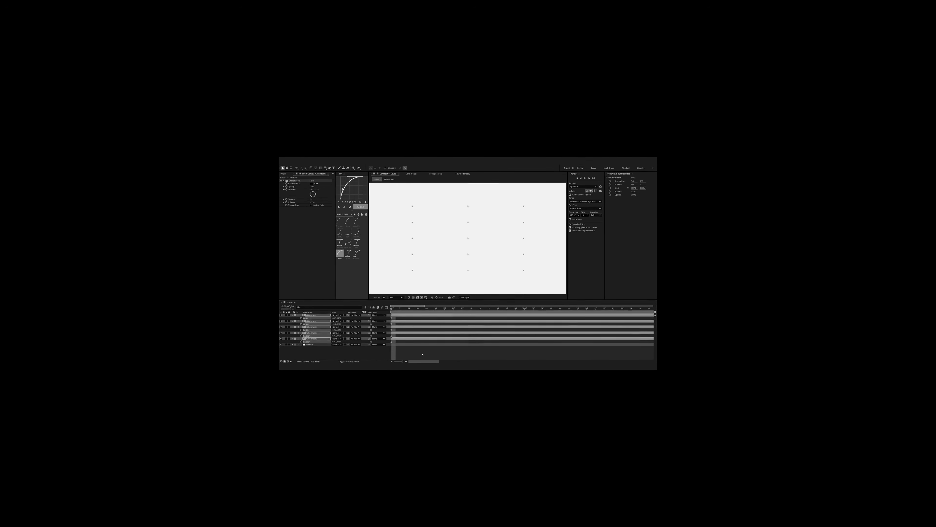
key(space)
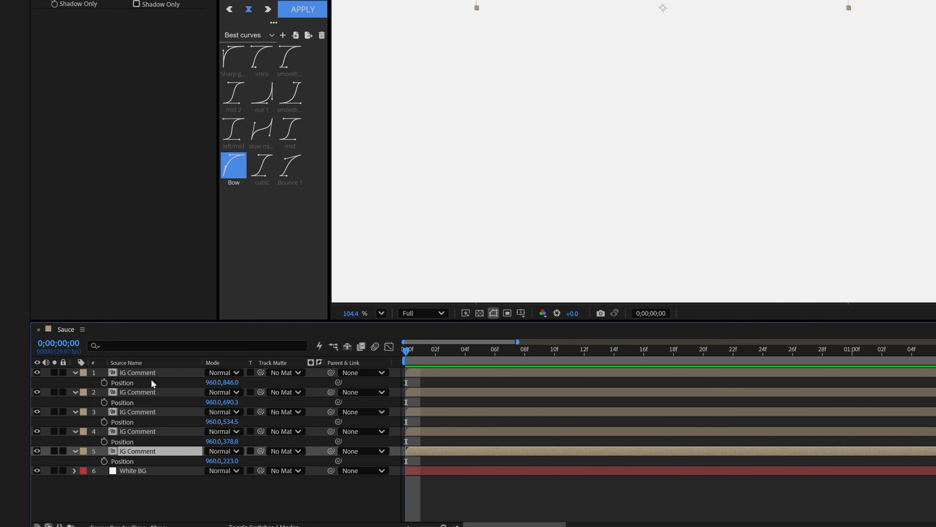
Try to stagger the start times of the five selected IG Comment layers, and undo the change.
shift+click(149, 373)
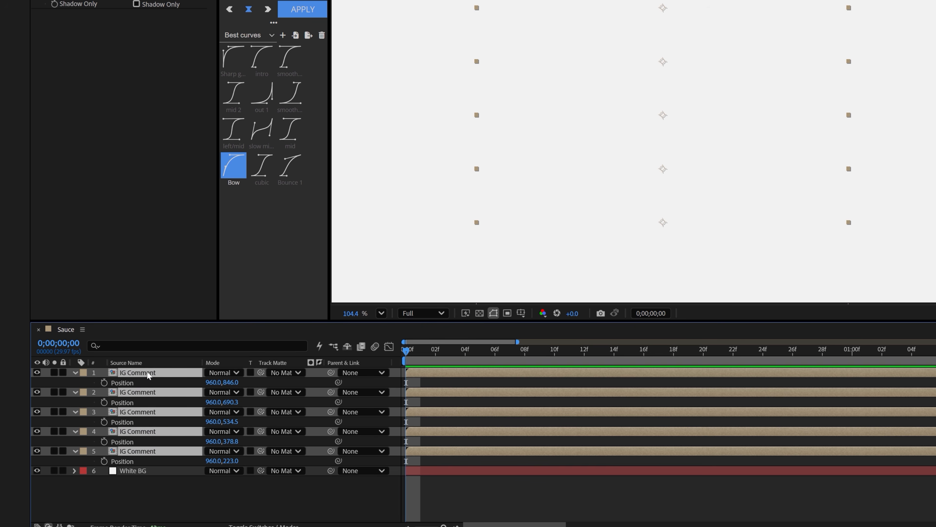
drag(412, 372, 474, 368)
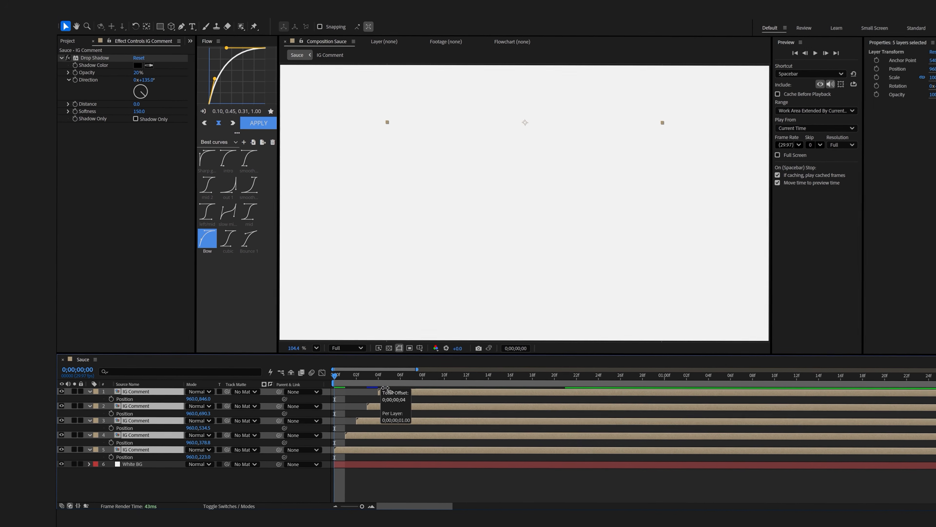
click(164, 393)
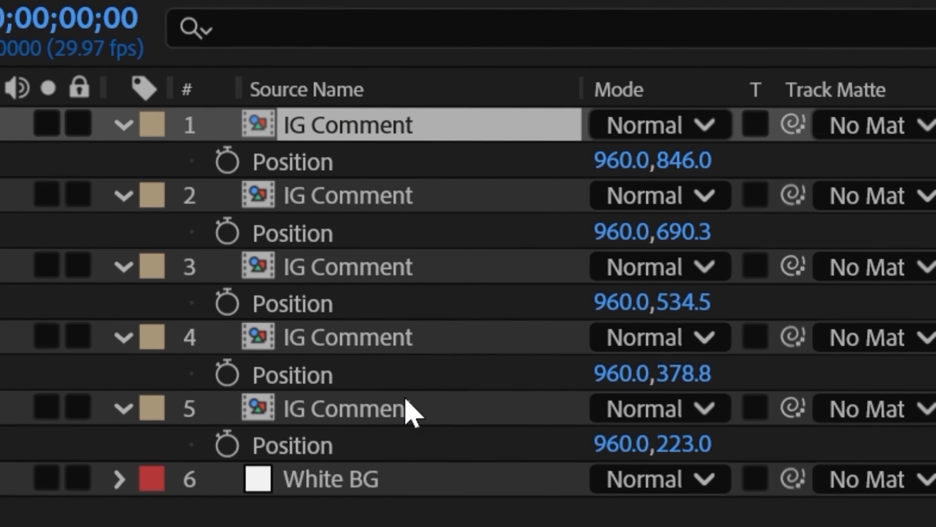
shift+click(405, 399)
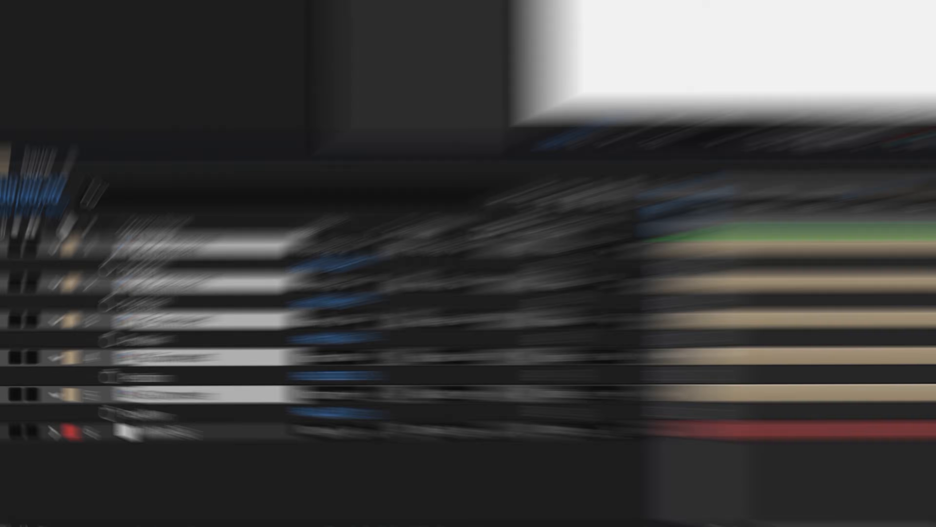
drag(544, 390, 648, 387)
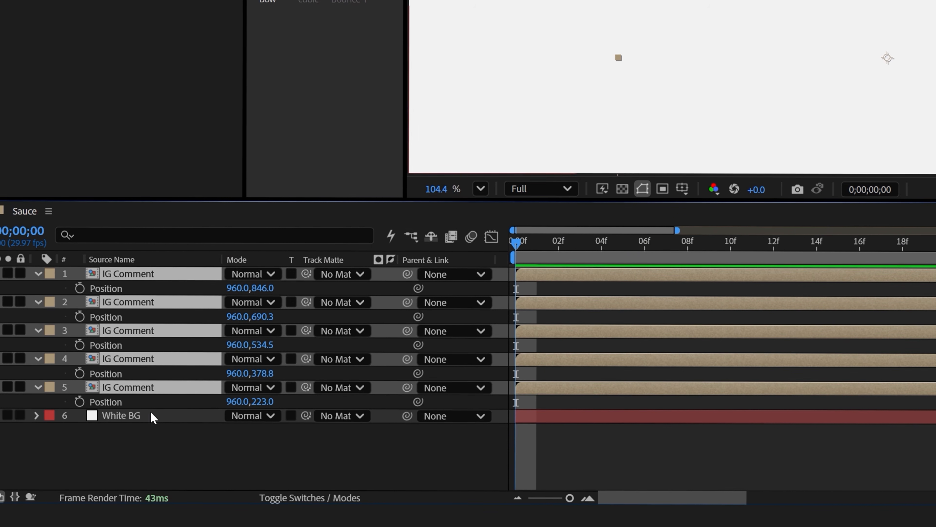
key(ctrl+z)
Stagger the IG Comment layers' start times in the order 4, 2, 1, 3, 5, up to frame 10, and preview the sequence.
click(140, 360)
ctrl+click(139, 305)
ctrl+click(133, 279)
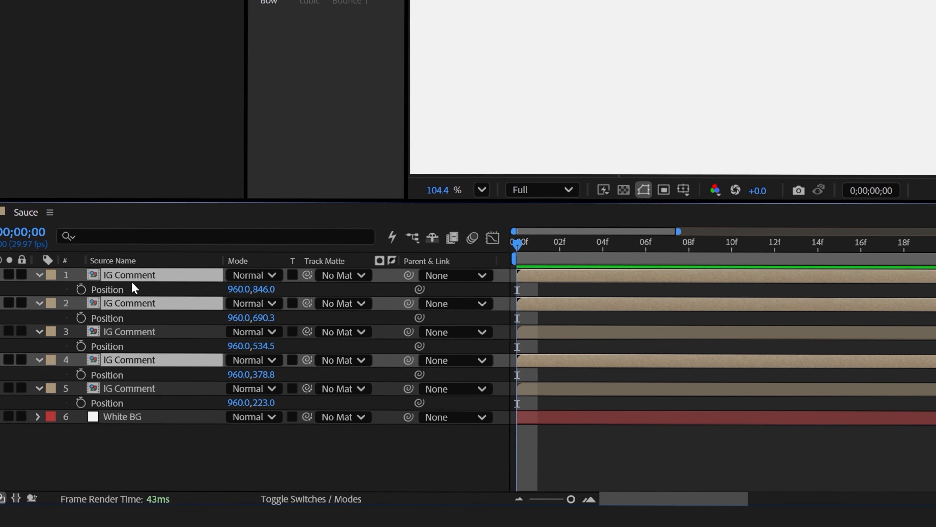
ctrl+click(132, 334)
ctrl+click(131, 390)
drag(575, 336, 709, 339)
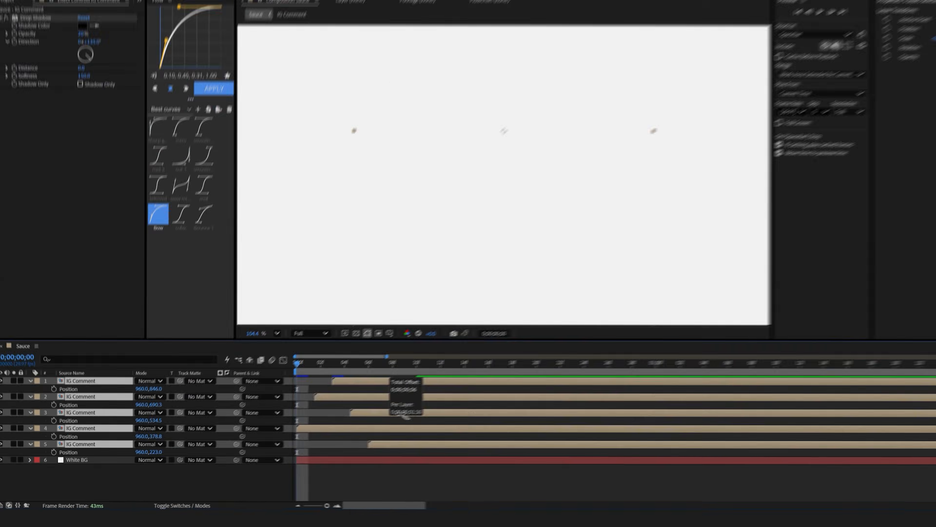
drag(405, 416, 421, 423)
key(space)
key(space)
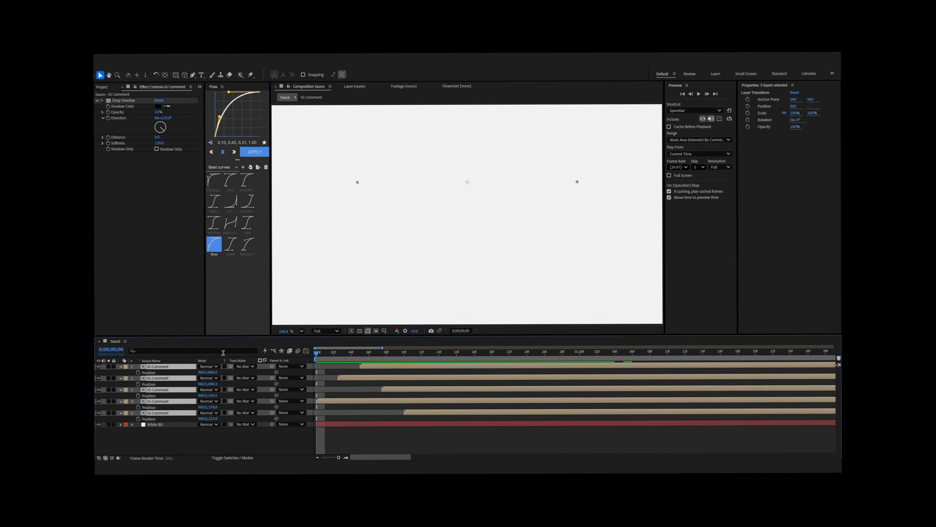
key(space)
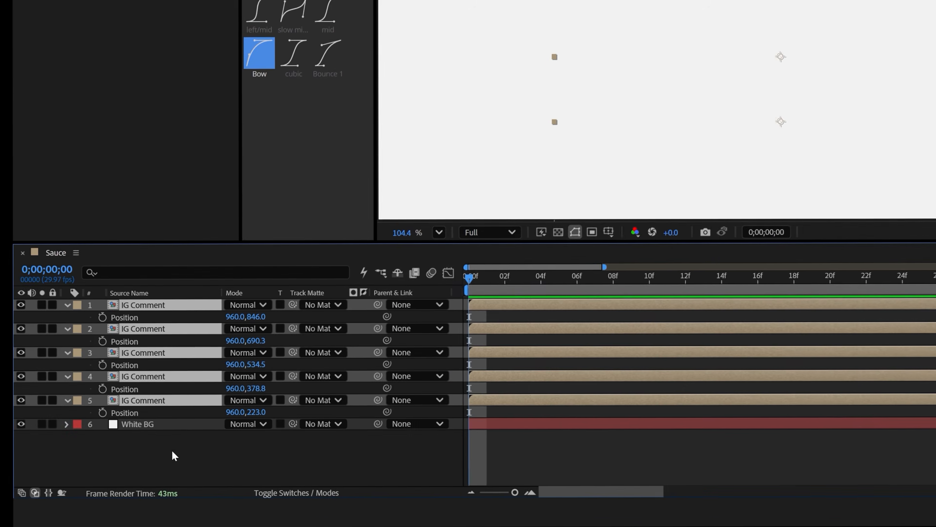
click(175, 456)
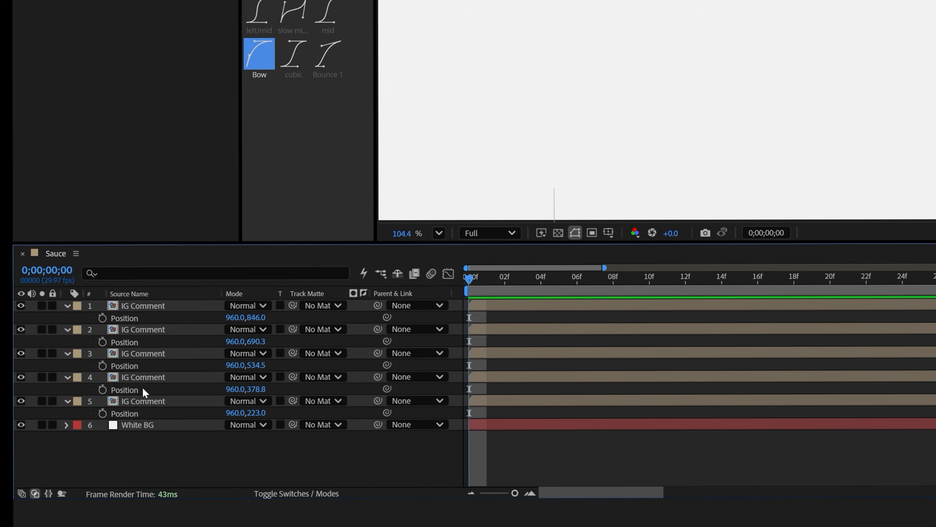
Stagger the IG Comment layers two frames apart from layer 5 at frame 0 to layer 1 at frame 8, and preview.
click(140, 402)
shift+click(146, 307)
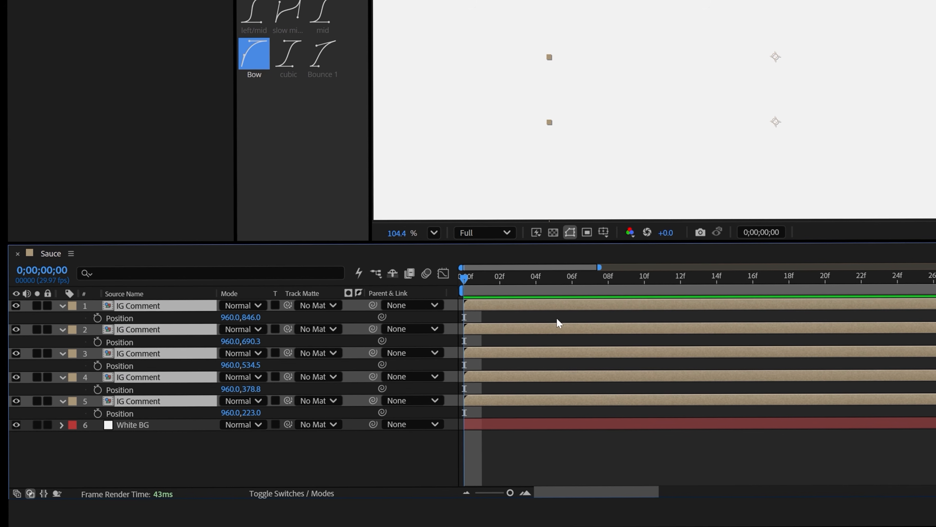
drag(509, 305, 677, 304)
drag(607, 306, 591, 307)
key(space)
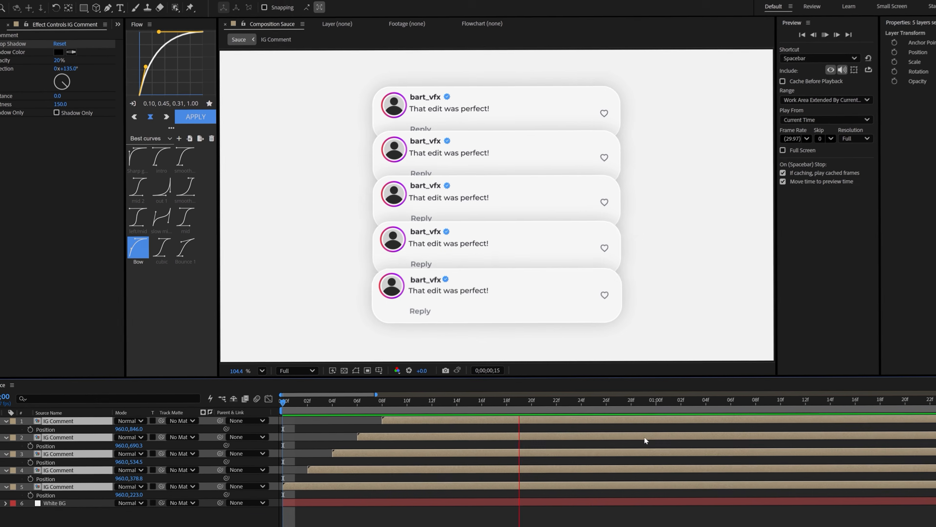
key(space)
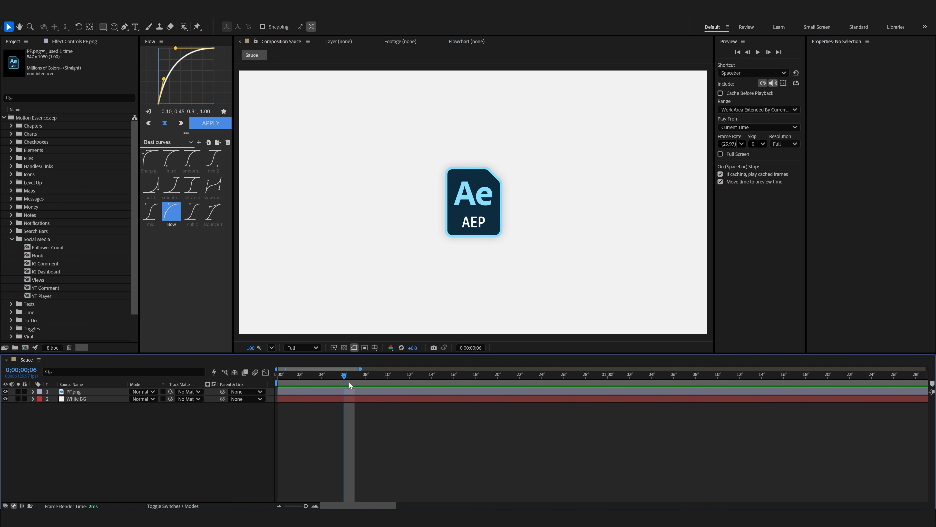
Add an expression to the PF.png layer's Position and paste the code beginning "n = 0; if (numKeys > 0) {".
key(Home)
click(97, 392)
key(p)
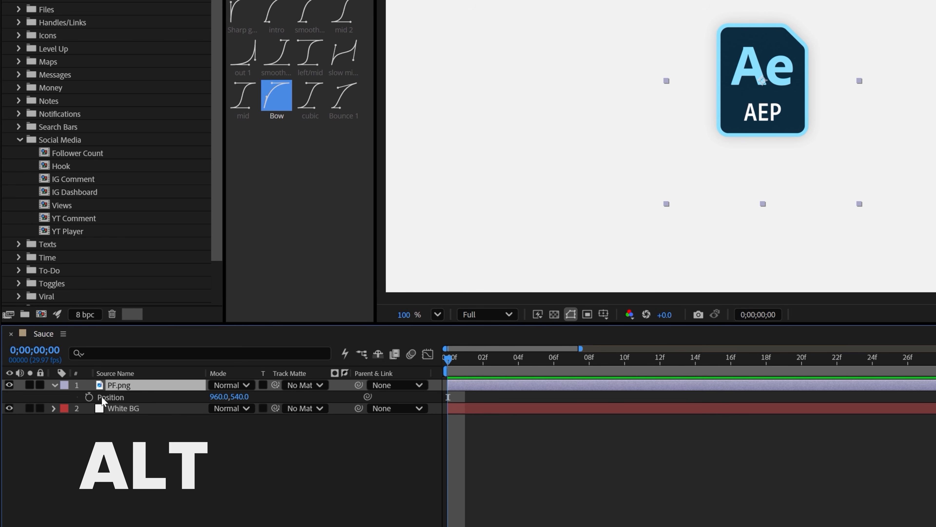
alt+click(90, 398)
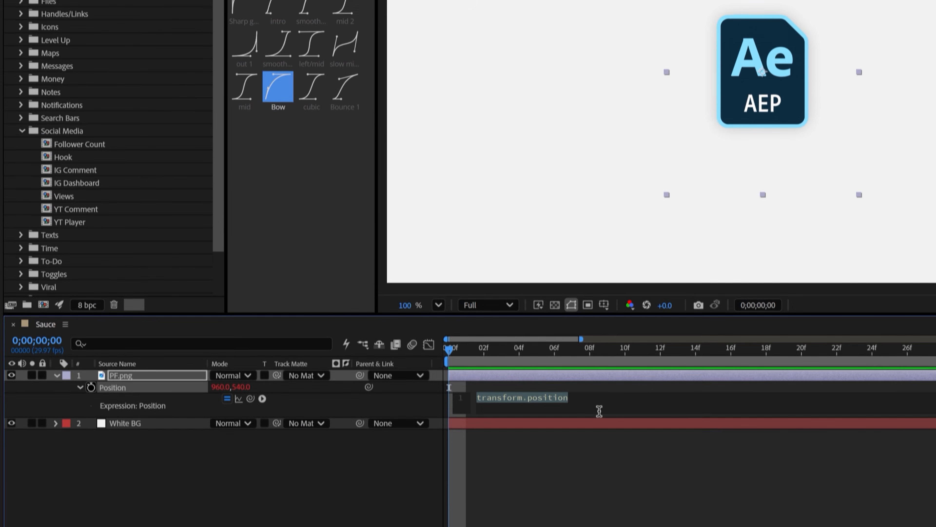
key(ctrl+v)
click(570, 471)
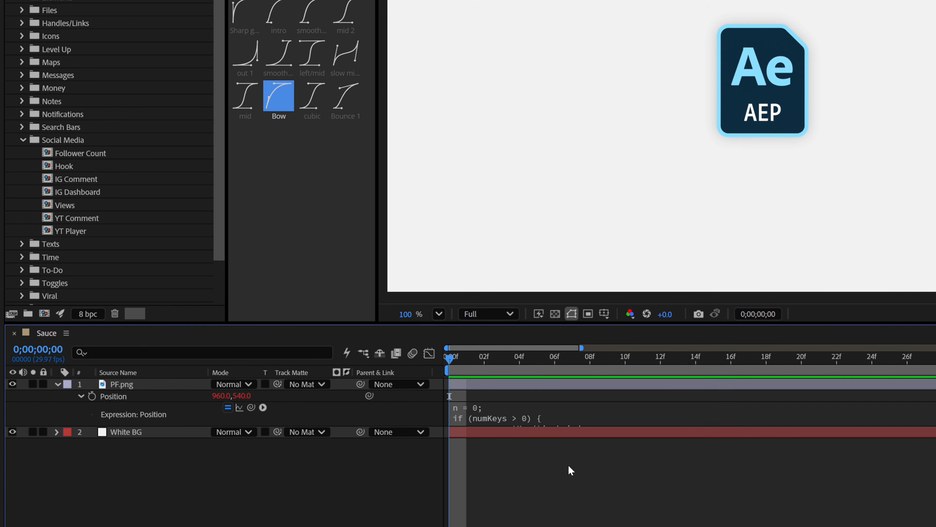
Keyframe the PF.png layer's Position at frame 0 with Y 191 and at frame 5, and review the motion.
click(94, 396)
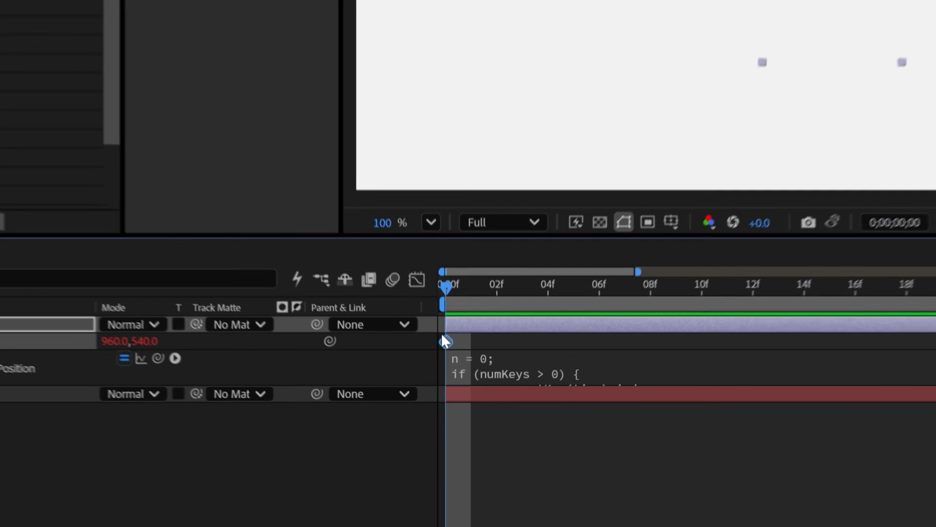
drag(442, 337, 496, 336)
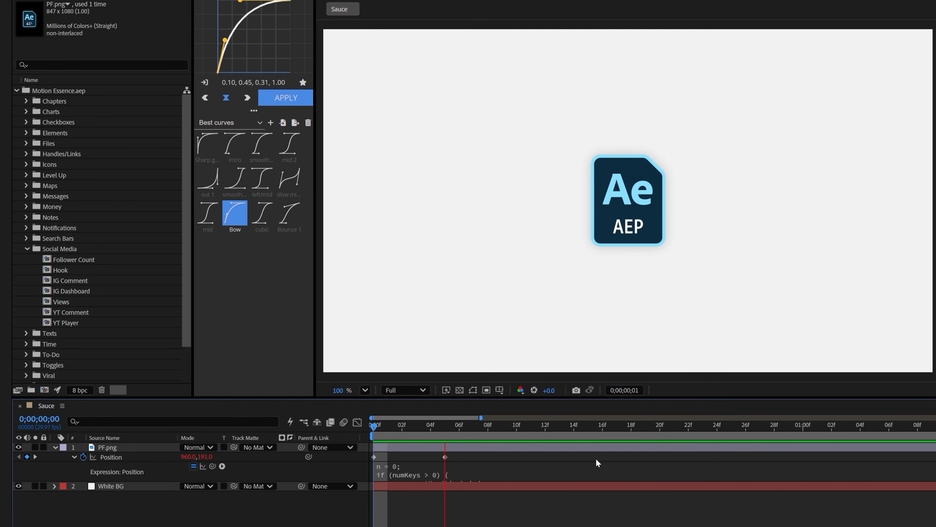
mouse_move(533, 426)
mouse_down()
mouse_move(454, 426)
mouse_move(489, 441)
mouse_move(383, 428)
mouse_move(532, 426)
mouse_up()
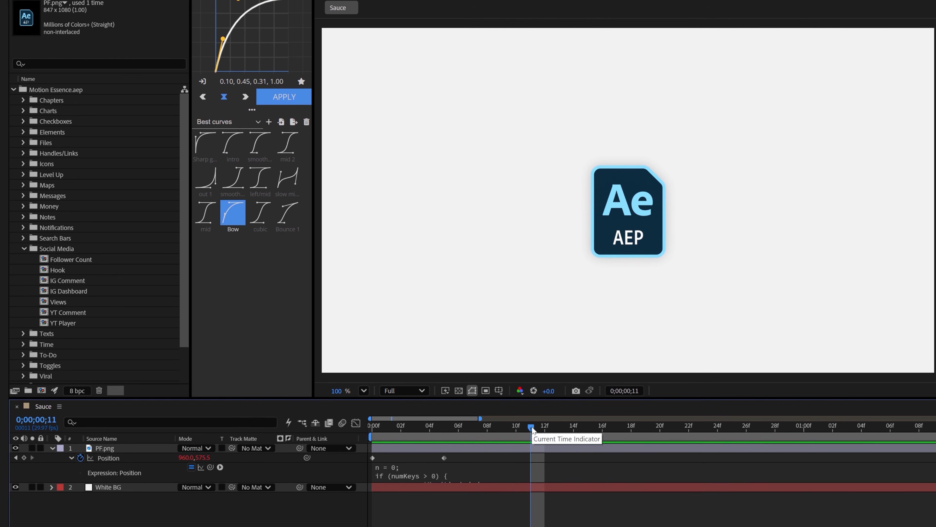
Apply Easy Ease to both PF.png Position keyframes, extend the last keyframe's incoming speed handle to about half the interval, and preview.
drag(476, 457, 329, 461)
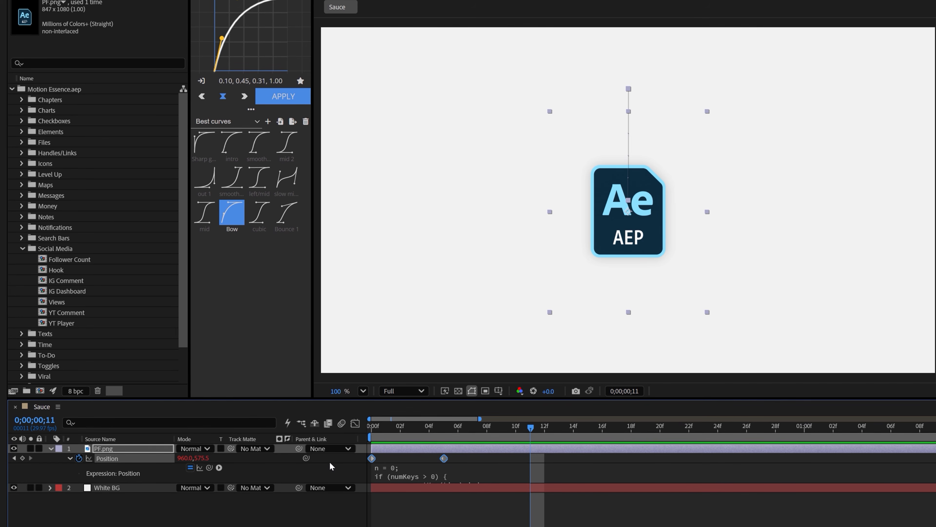
key(F9)
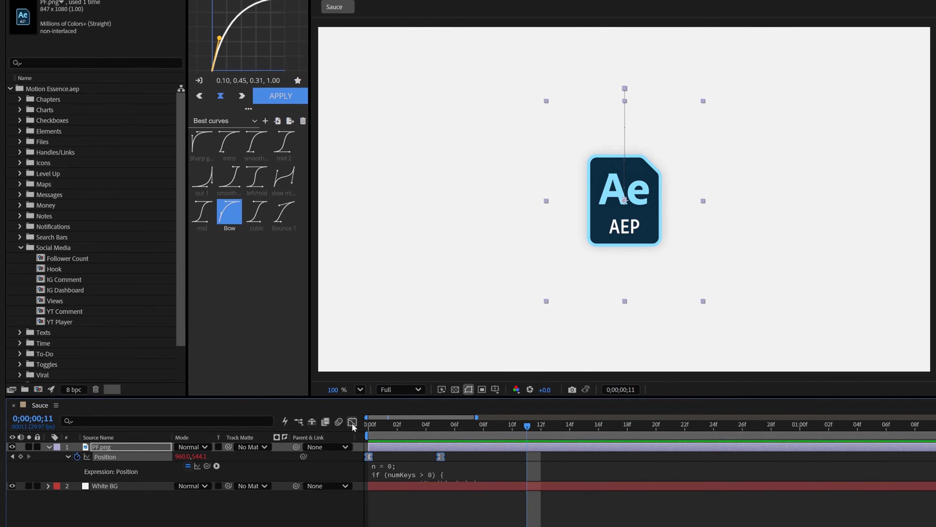
key(shift+F3)
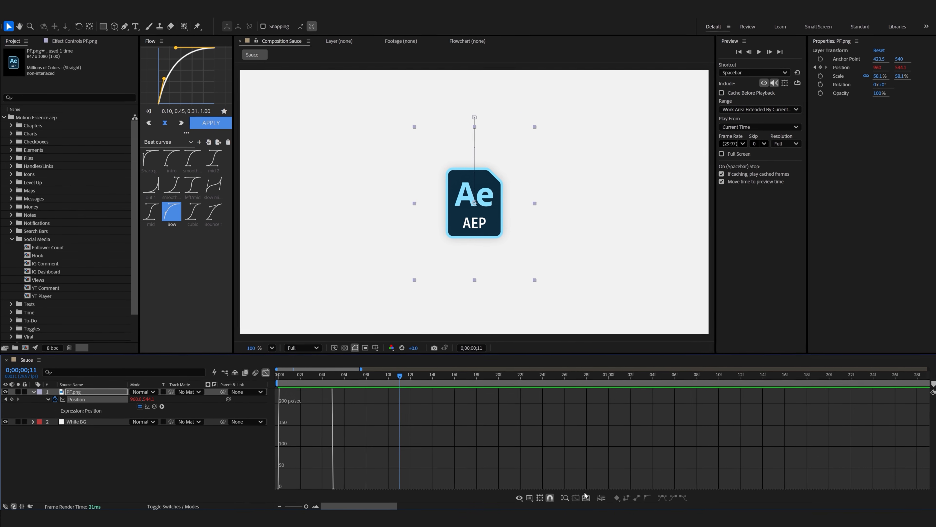
click(585, 498)
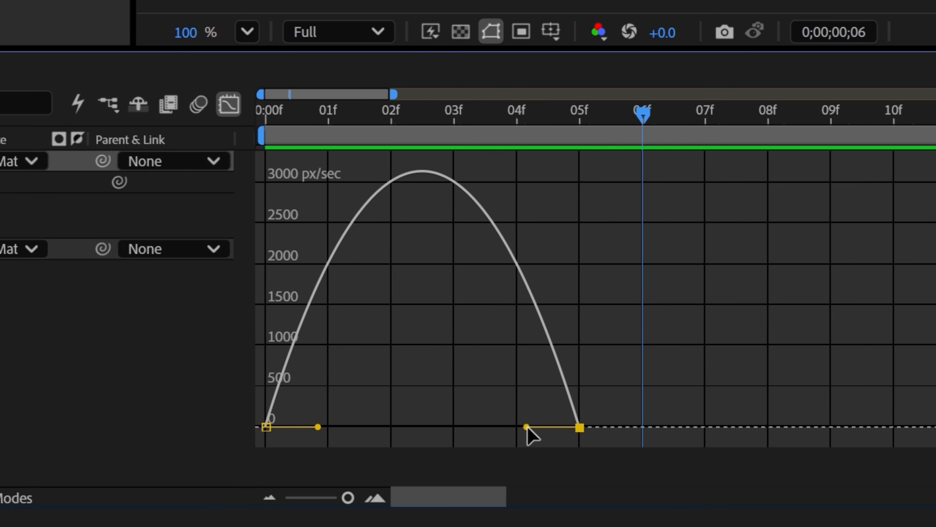
drag(367, 482, 333, 484)
drag(457, 435, 413, 439)
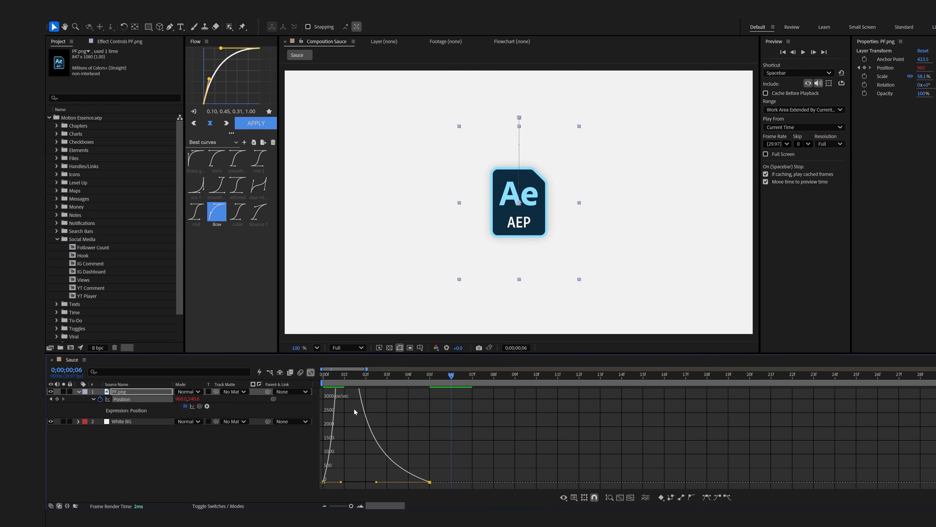
scroll(354, 409, down, 2)
drag(337, 377, 327, 379)
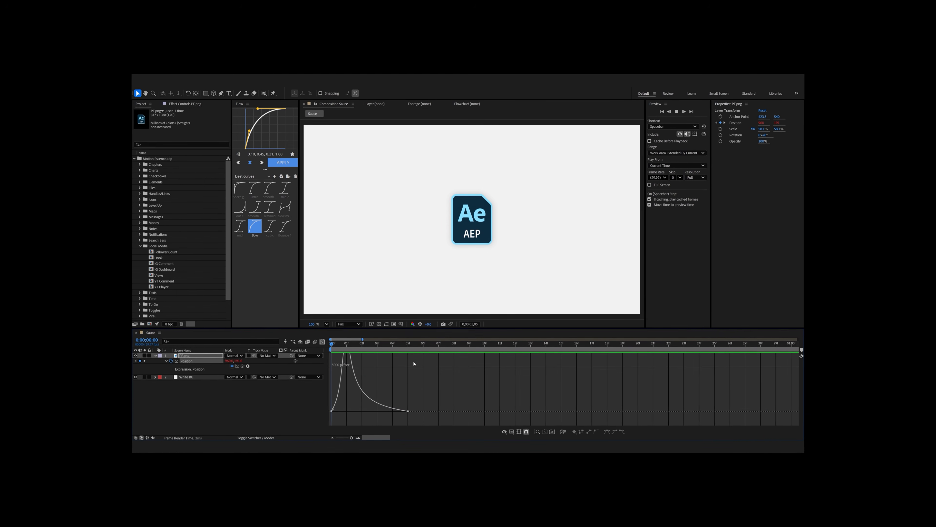
Raise the last Position keyframe's incoming speed to about 1000 px/sec in the speed graph and preview the bounce.
click(394, 346)
drag(428, 394, 394, 419)
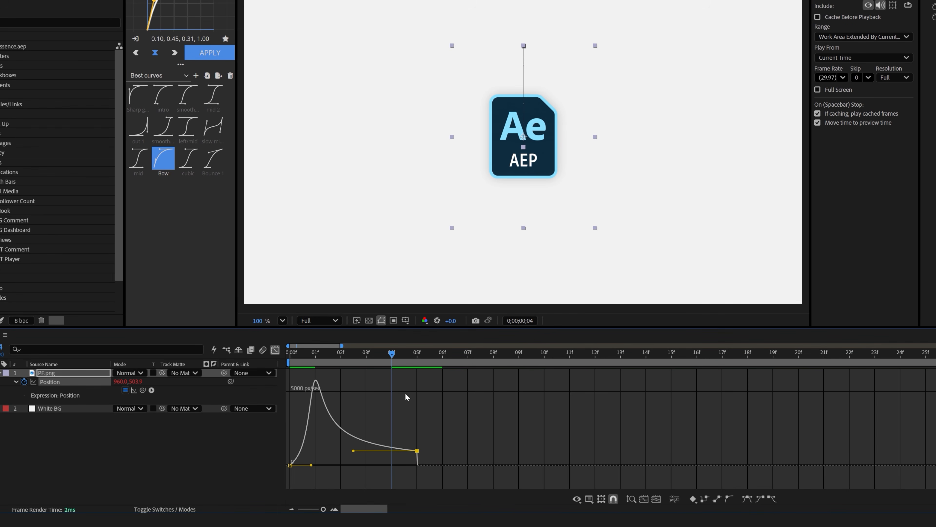
drag(312, 353, 284, 362)
key(space)
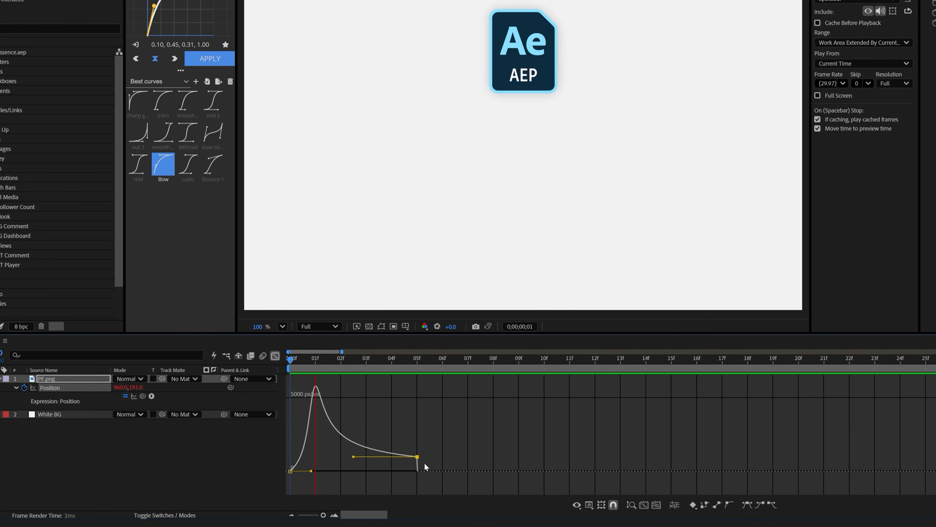
drag(425, 352, 176, 357)
key(space)
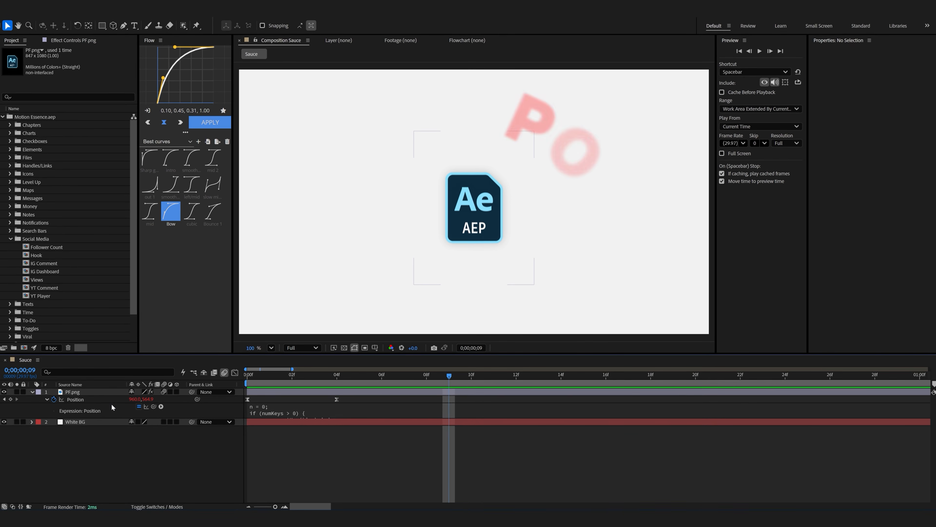
Copy the PF.png layer's Position expression and paste it as a new expression on its Rotation.
click(273, 408)
click(180, 441)
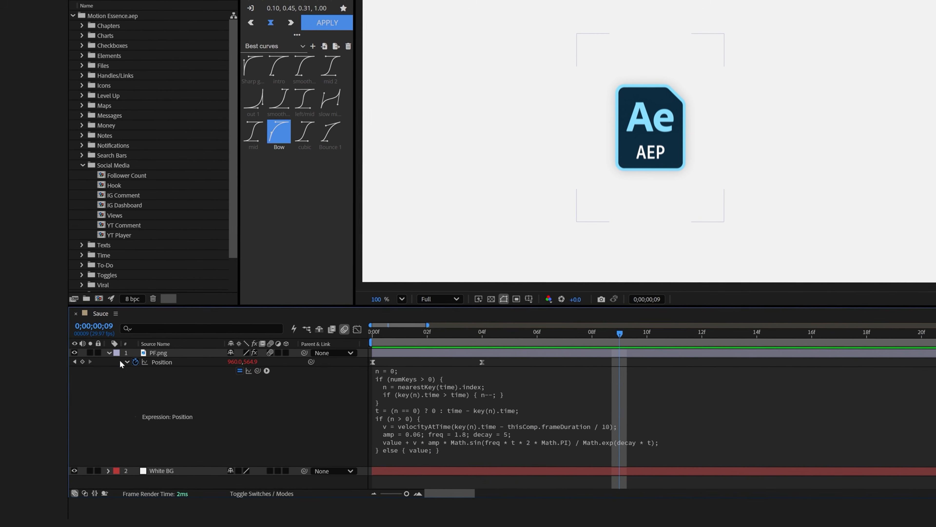
click(126, 362)
click(165, 353)
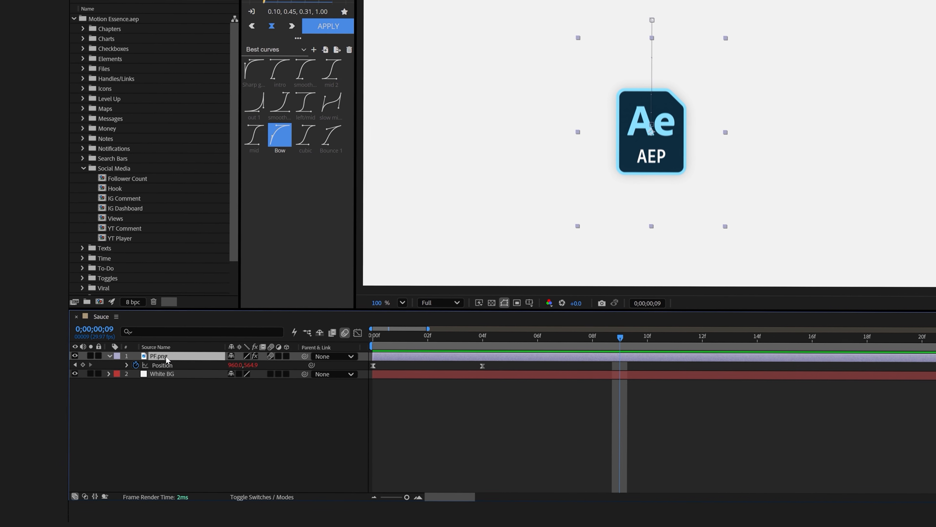
key(shift+r)
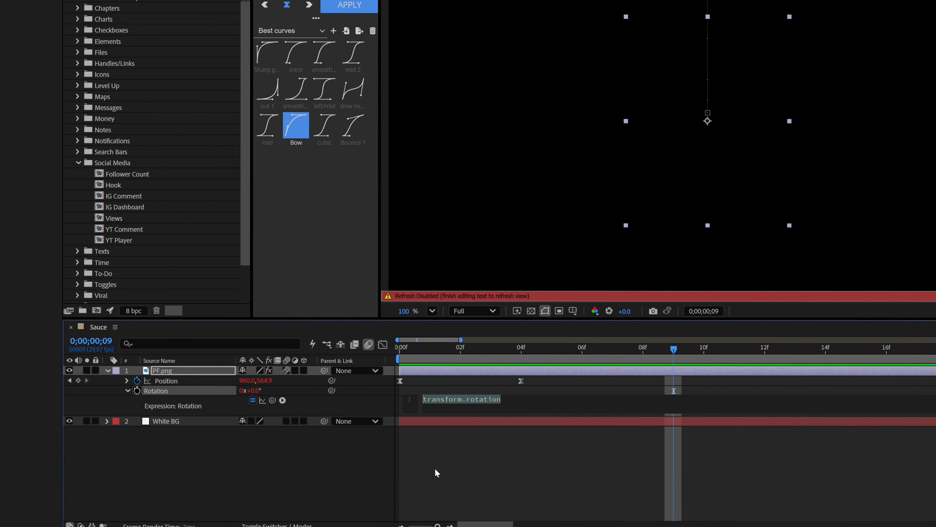
key(ctrl+v)
click(526, 392)
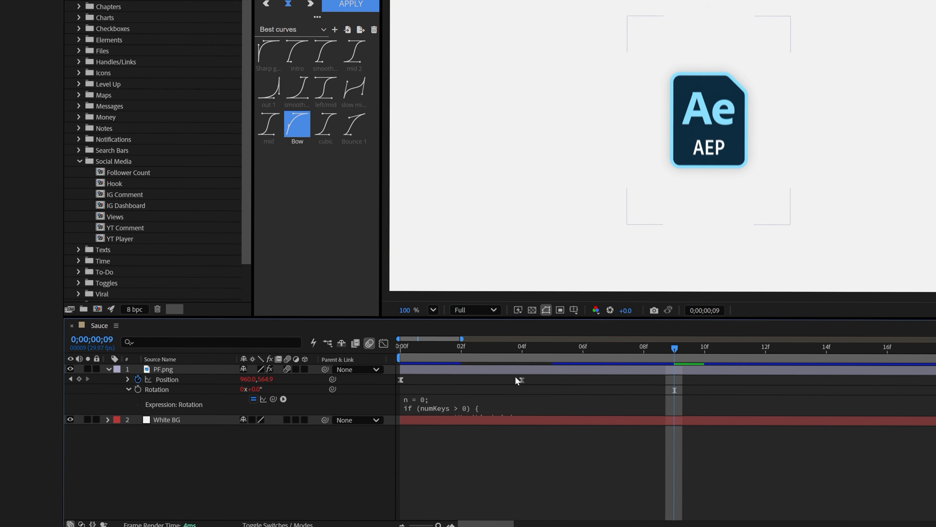
Keyframe the PF.png layer's Rotation from -15° at frame 0 to 0° at frame 4 and preview the motion.
key(Home)
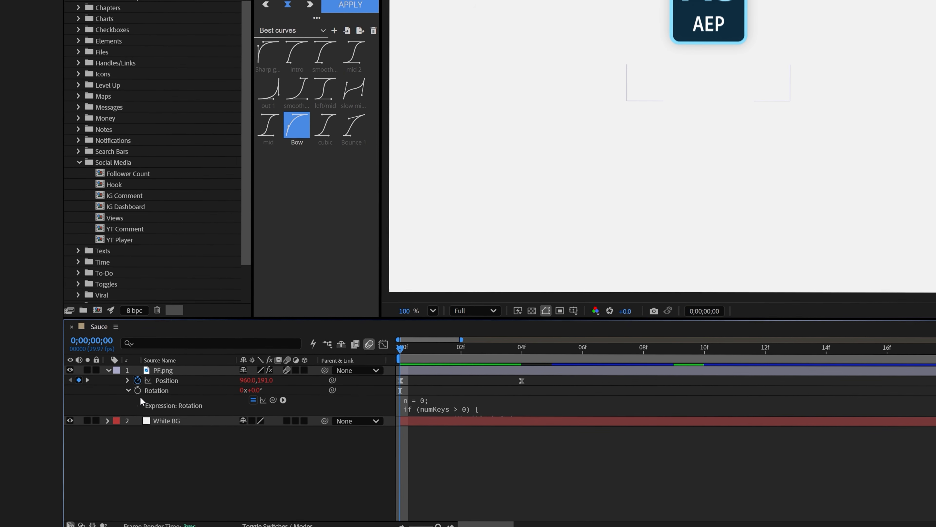
click(139, 390)
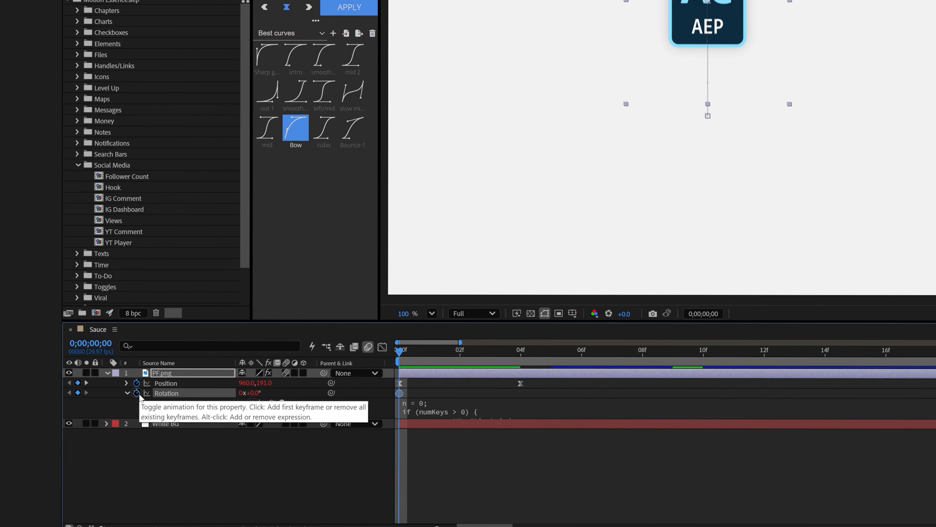
drag(399, 393, 522, 394)
drag(189, 393, 179, 395)
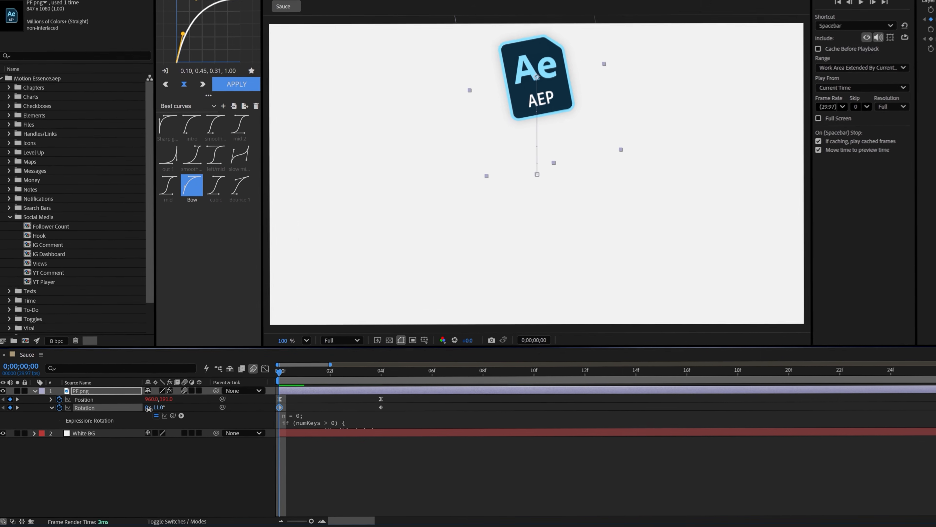
key(space)
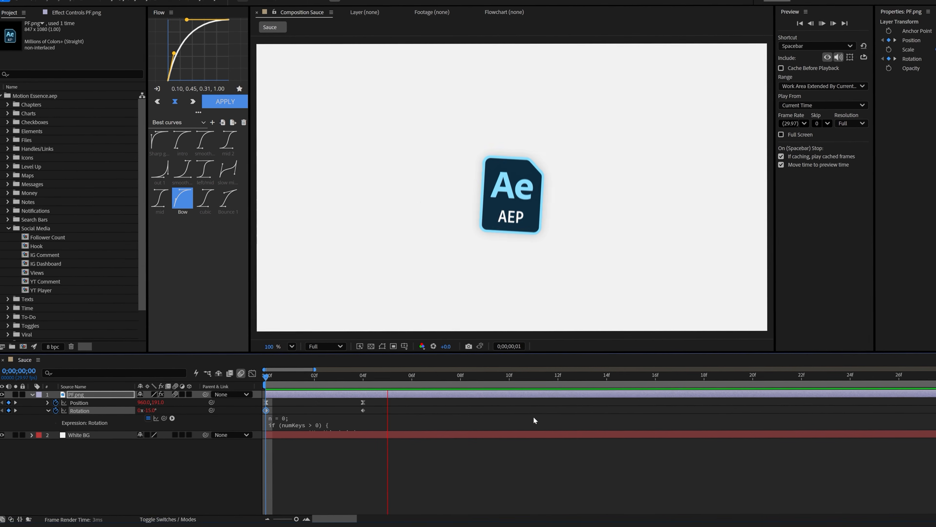
key(space)
key(space)
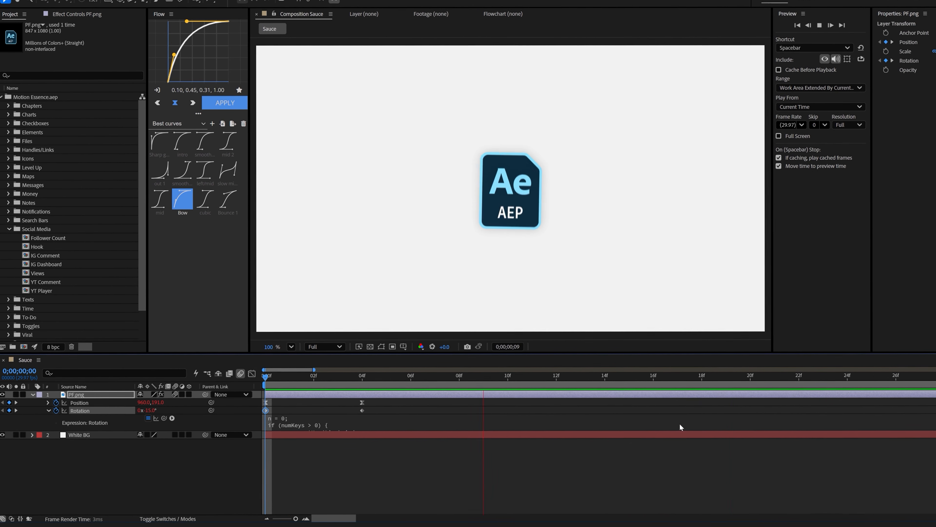
click(342, 382)
key(Home)
key(space)
Try moving the last Position keyframe from frame 4 to frame 2 and preview the timing.
click(366, 382)
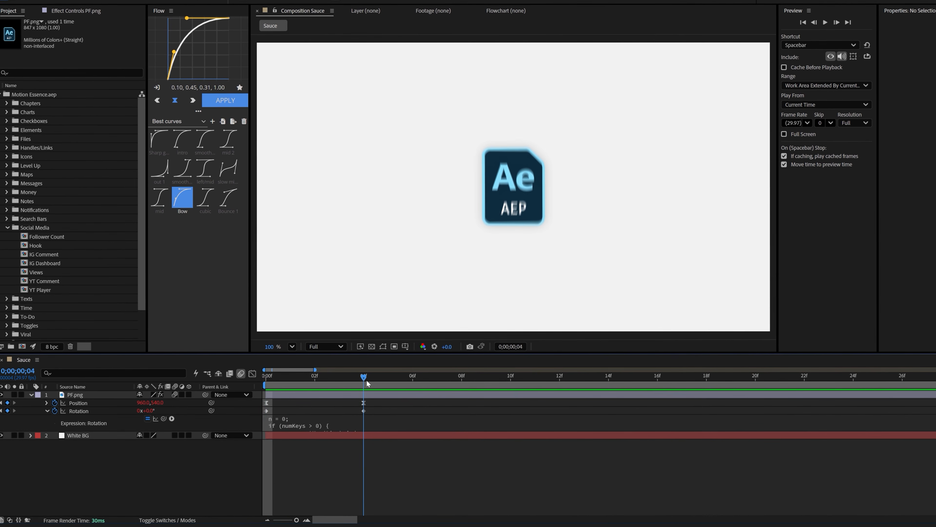
drag(399, 420, 339, 419)
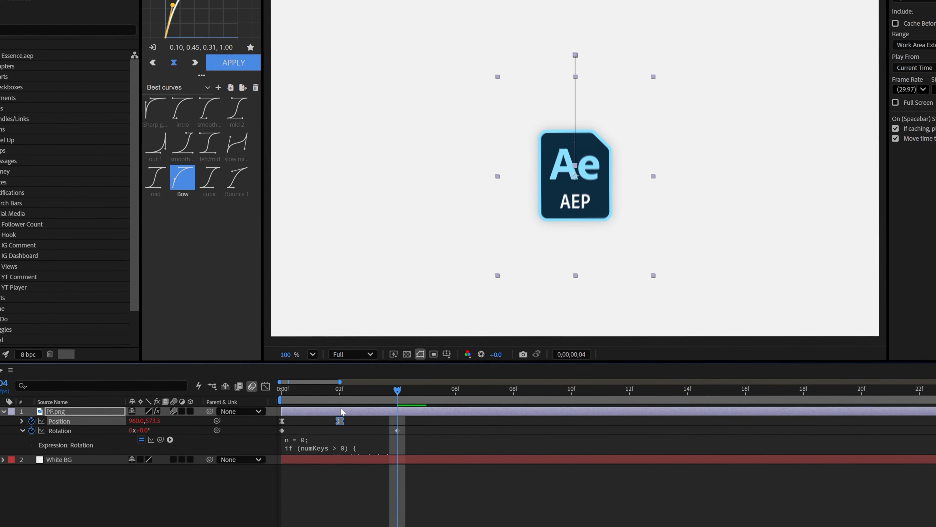
key(Home)
key(space)
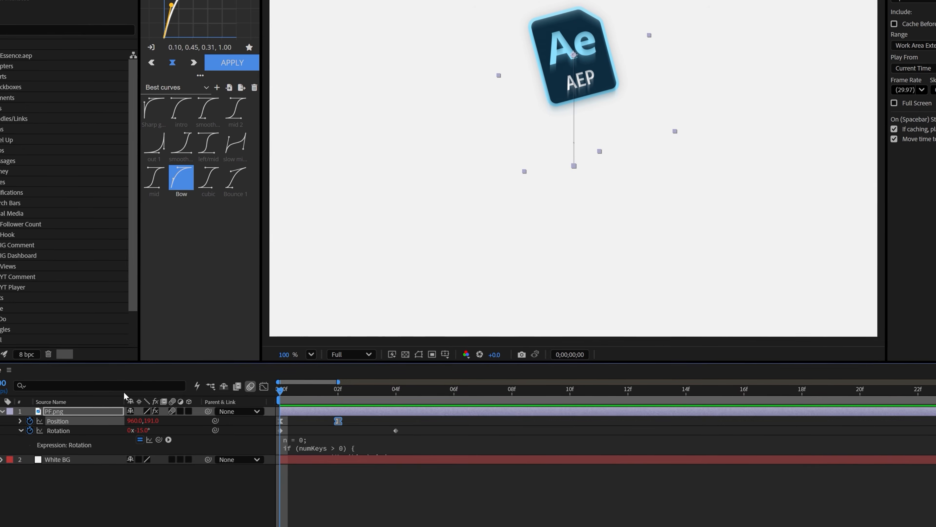
key(space)
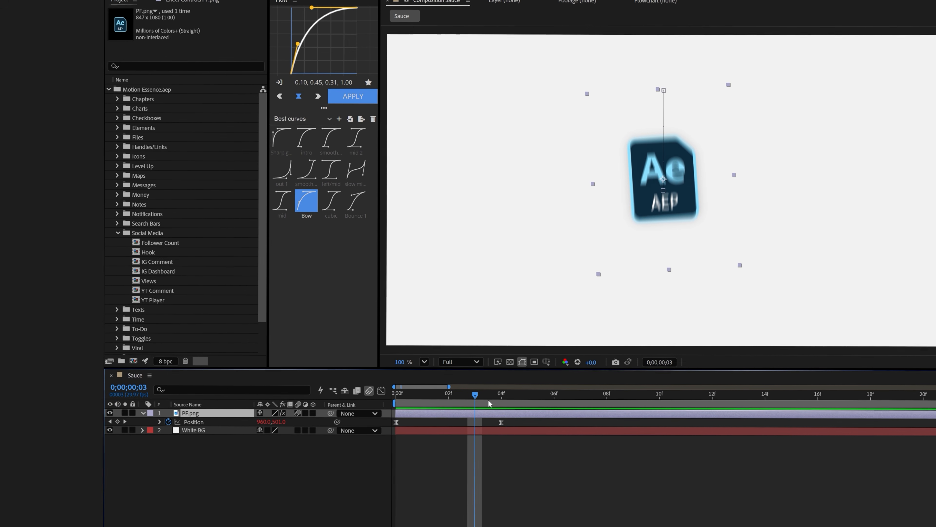
Shift both PF.png Position keyframes horizontally to X 596, working from frame 4.
click(496, 397)
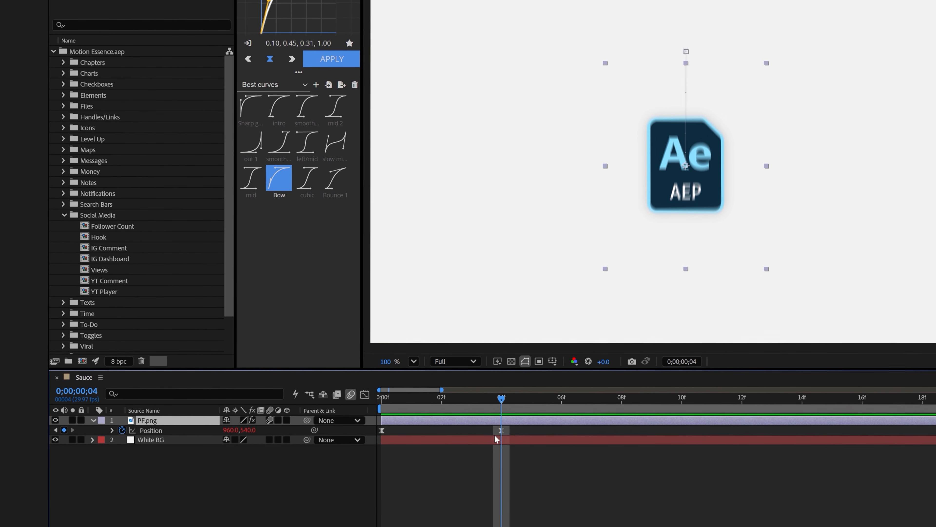
drag(539, 428, 340, 441)
drag(226, 428, 222, 431)
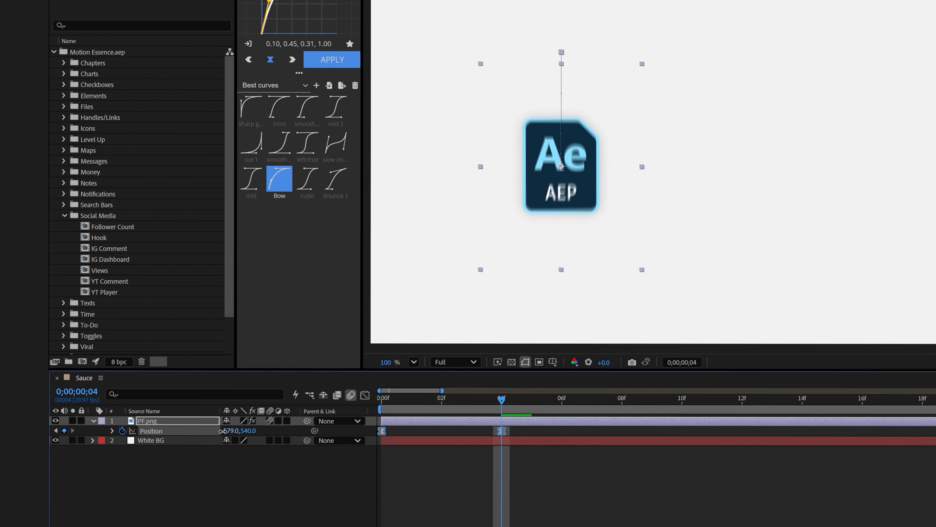
Duplicate the PF.png layer four times and select all five copies.
click(171, 421)
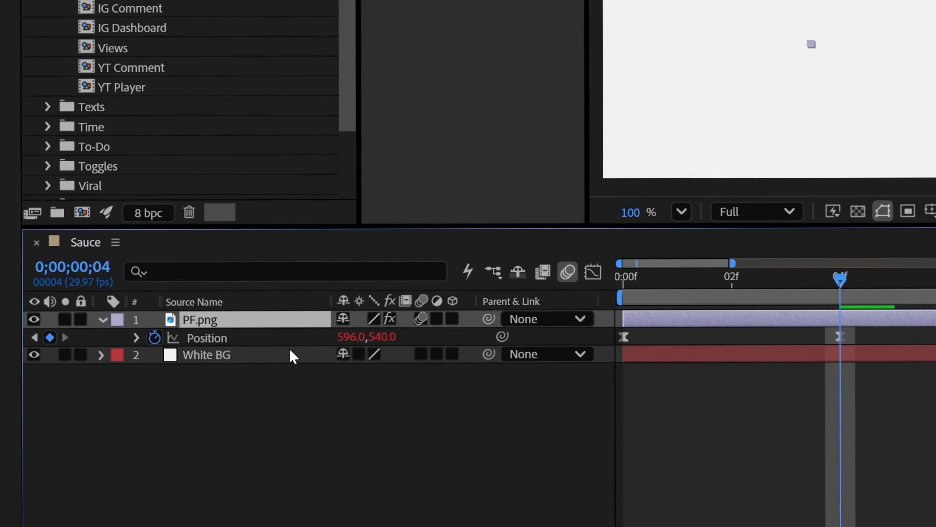
key(ctrl+d)
key(ctrl+d)
key(ctrl+d)
key(ctrl+d)
shift+click(237, 389)
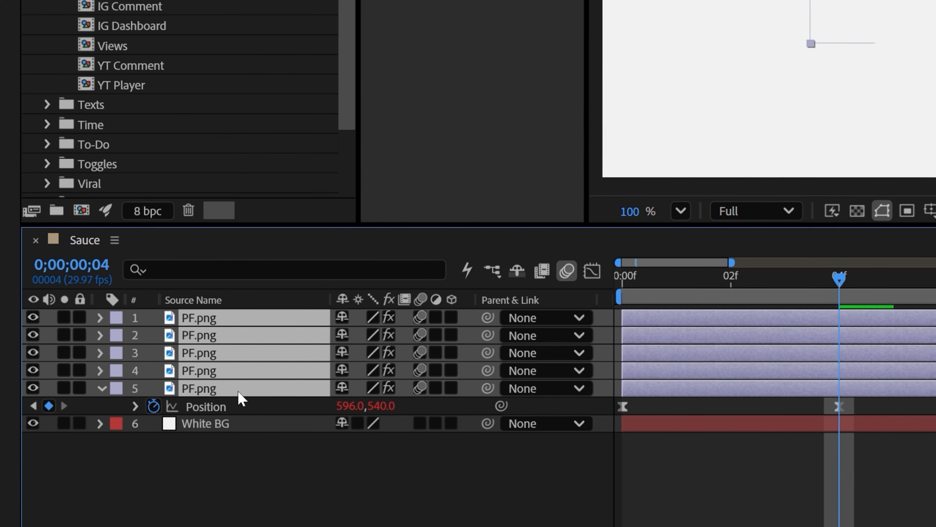
Distribute the Position keyframes of the five PF.png layers evenly from X 596 on layer 5 to X 1243 on layer 1, and preview.
key(p)
drag(882, 476, 499, 331)
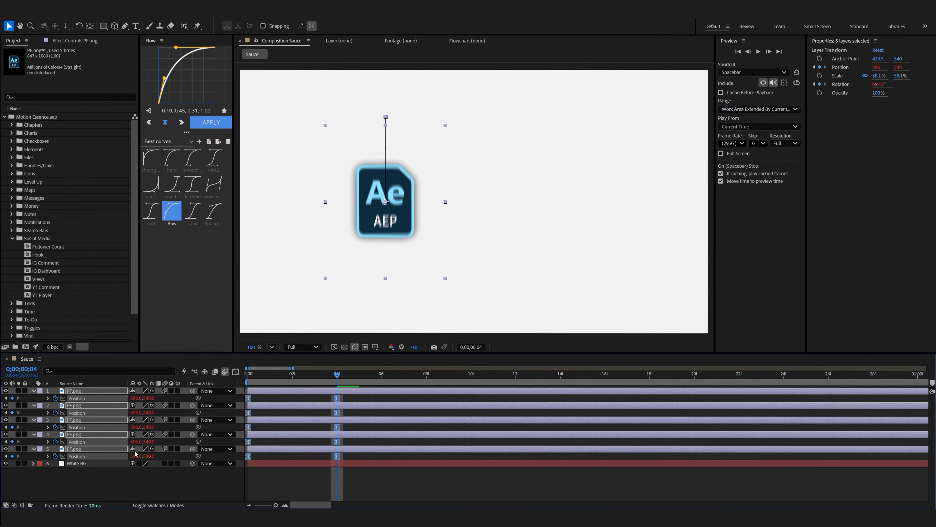
drag(138, 444, 378, 440)
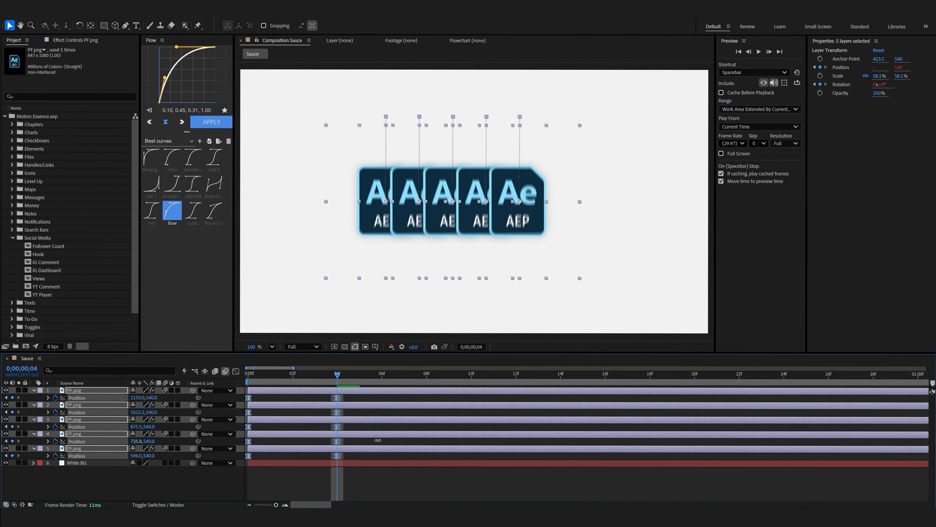
key(space)
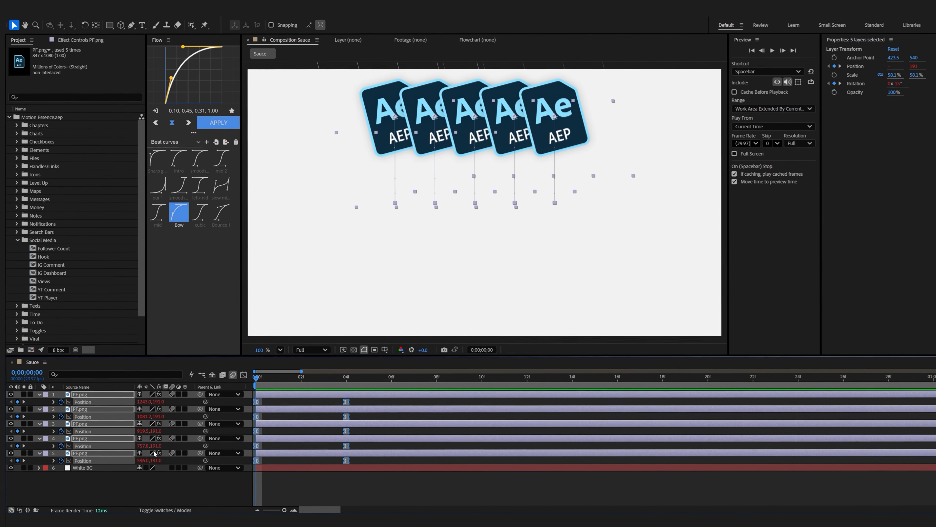
Stagger the five PF.png layers' start times evenly from layer 5 up to layer 1 and preview the sequence.
click(112, 487)
click(90, 453)
shift+click(90, 395)
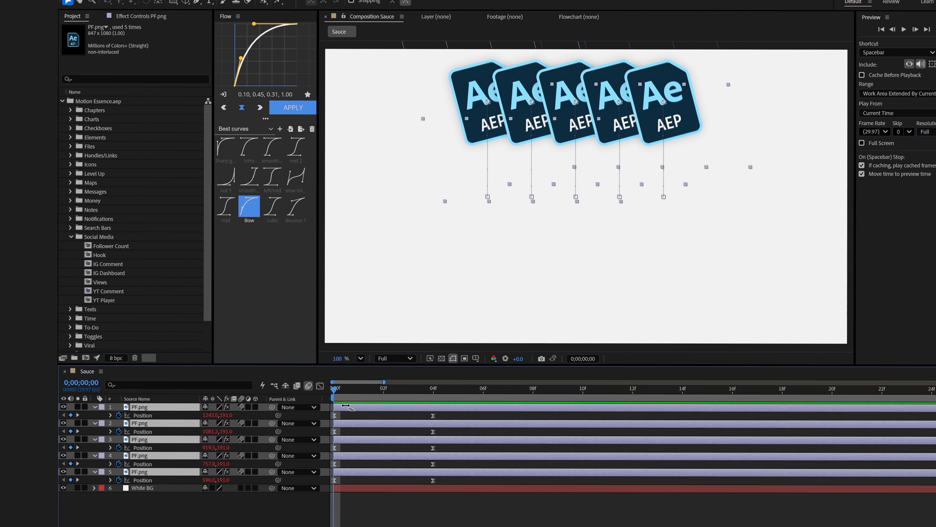
drag(418, 410, 564, 410)
key(space)
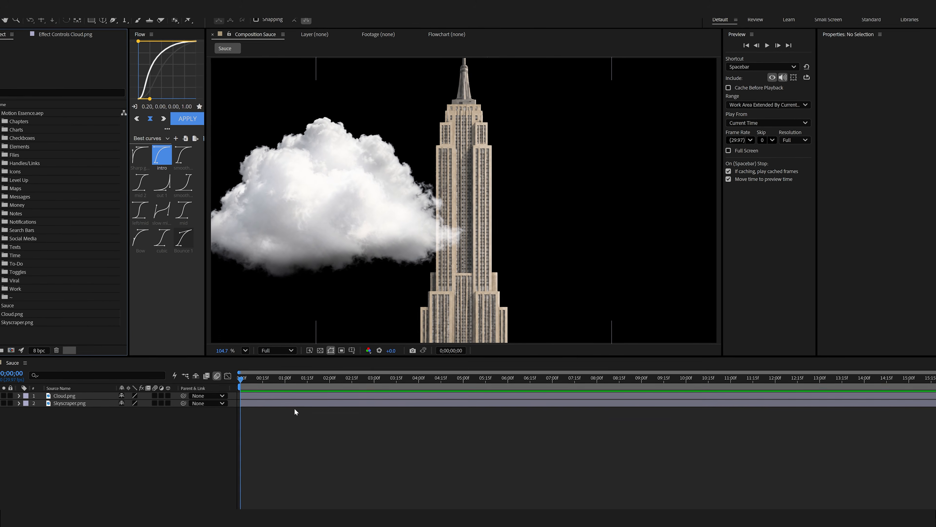
Try moving the cloud in the composition and undo the move.
drag(294, 233, 341, 190)
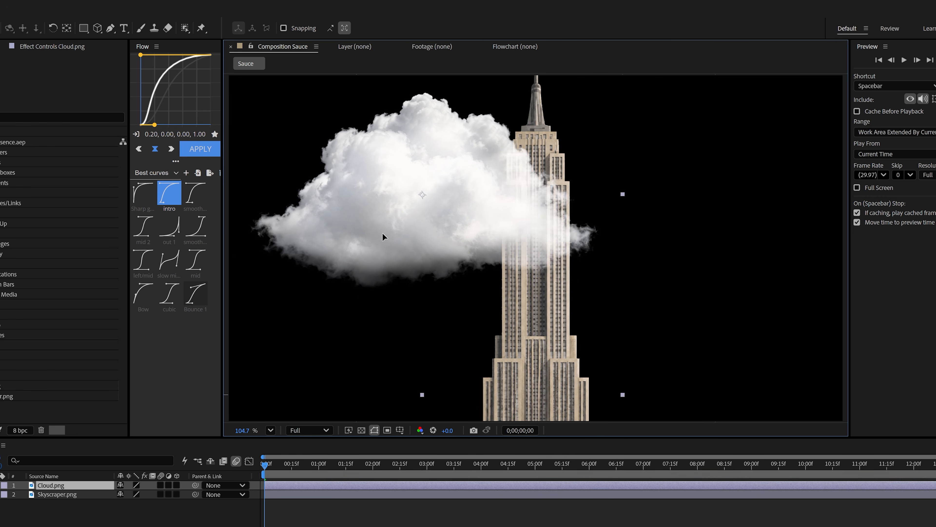
key(ctrl+z)
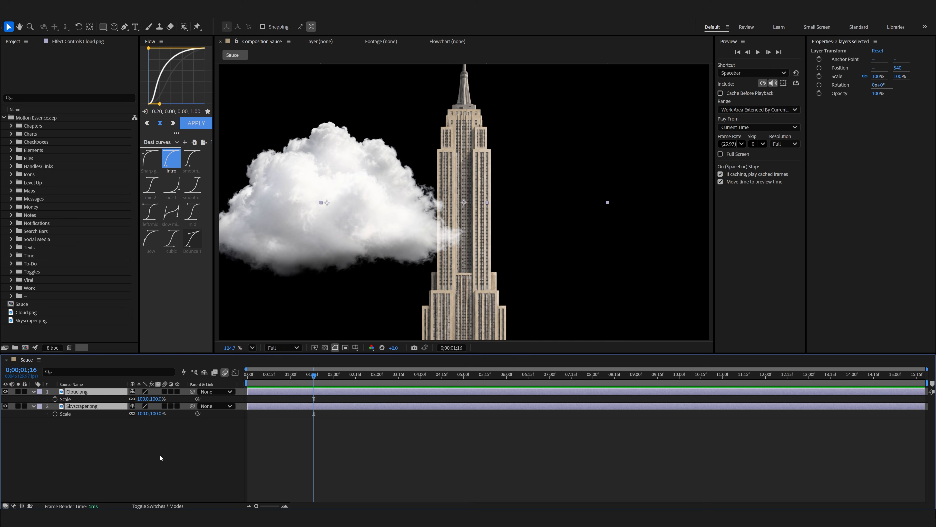
Try a zoom by parenting Cloud.png and Skyscraper.png to a new null with keyframed Scale.
key(ctrl+alt+shift+y)
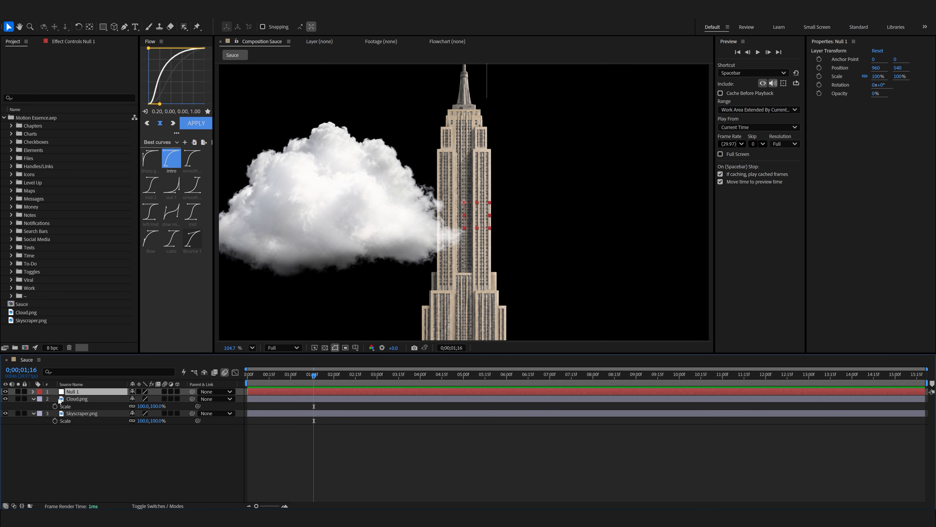
click(59, 399)
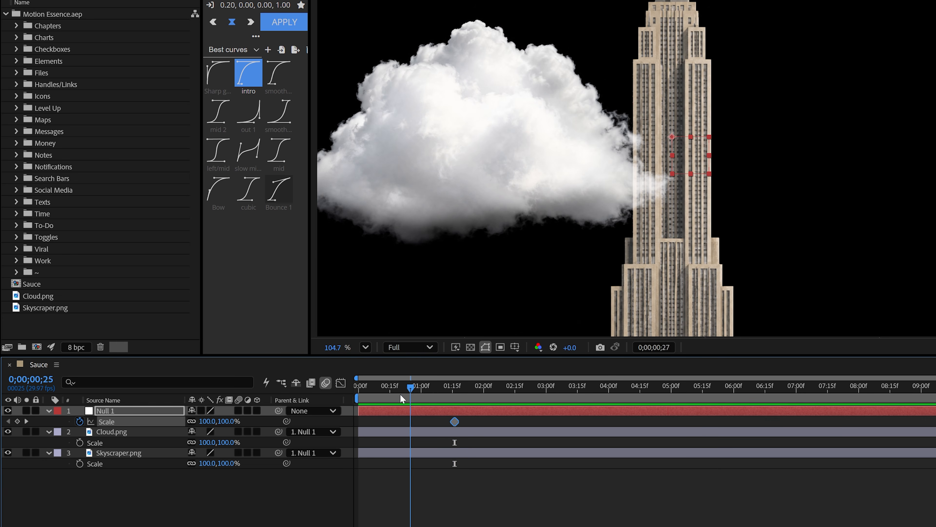
key(space)
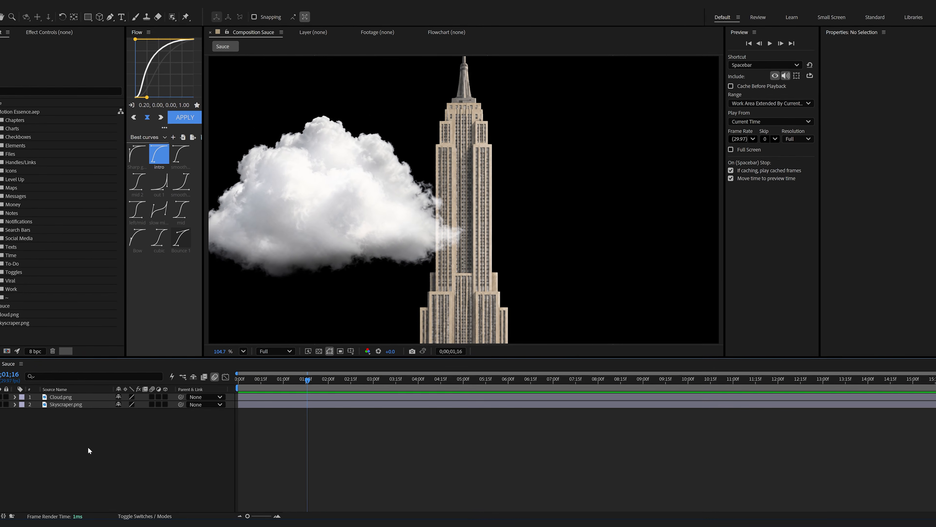
Add a two-node camera with the 35mm preset to the Sauce composition.
right_click(89, 429)
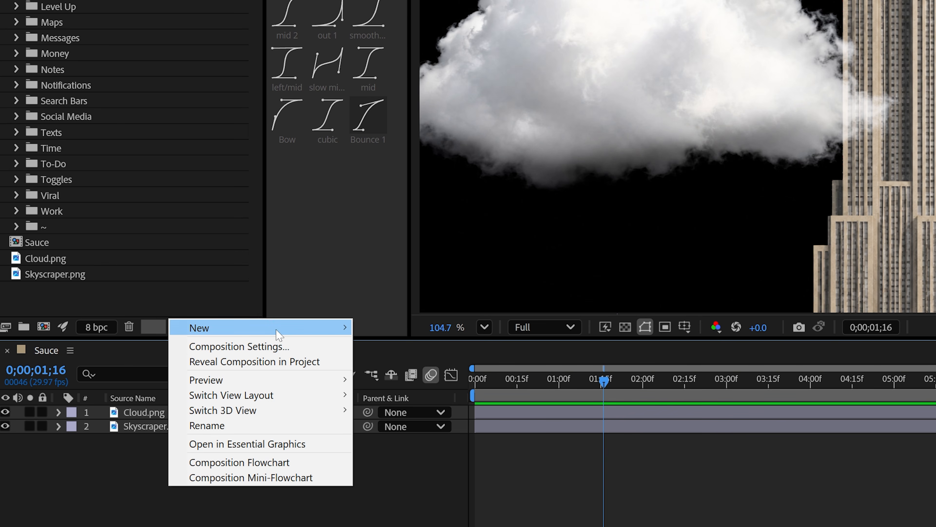
mouse_move(155, 348)
click(440, 394)
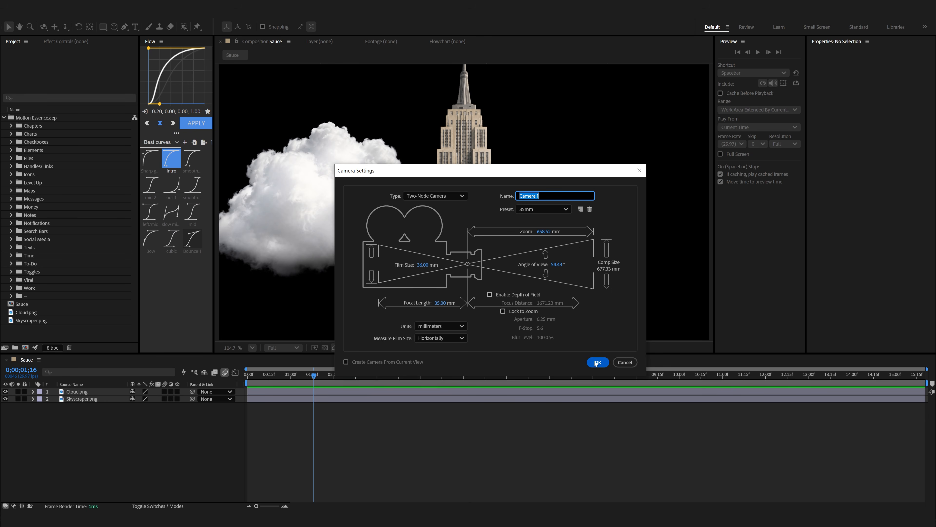
click(597, 362)
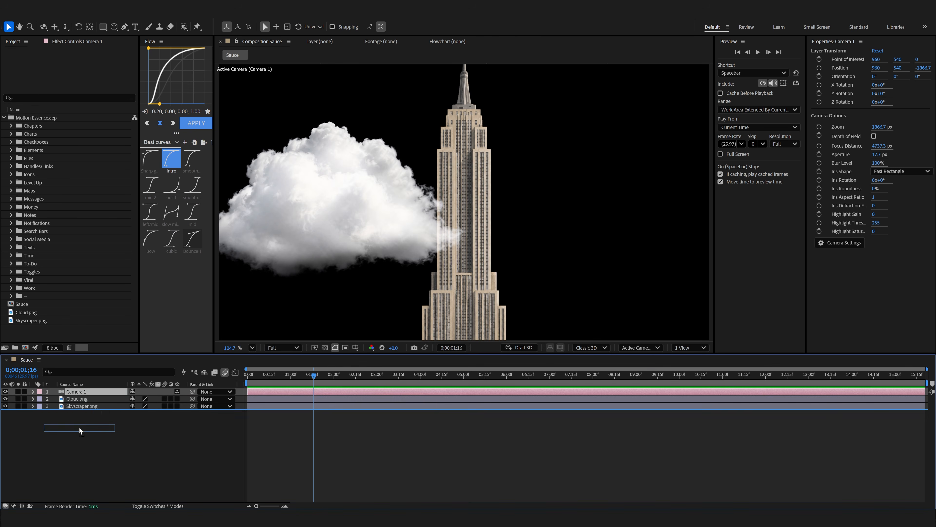
Move Camera 1 to the end of the layer stack and add a null object named "cam control 1" above it.
drag(80, 429, 124, 441)
mouse_move(138, 350)
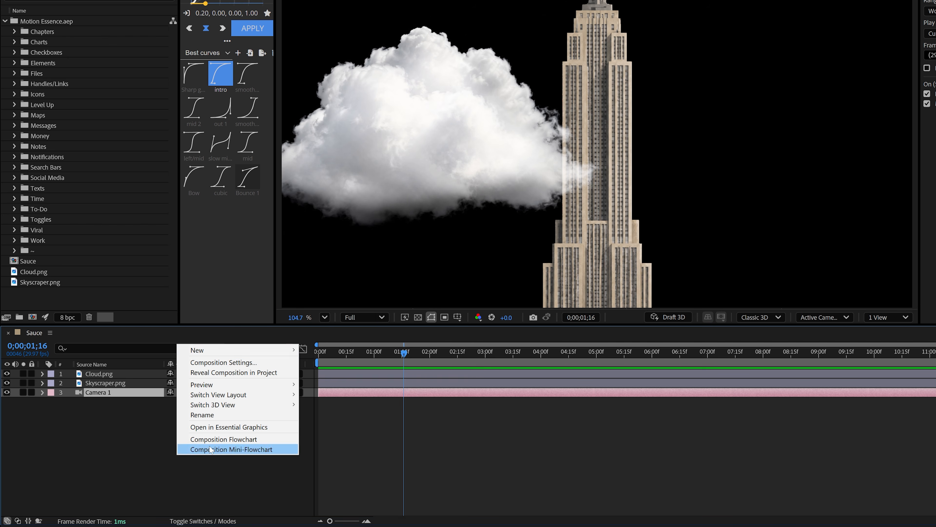
mouse_move(201, 373)
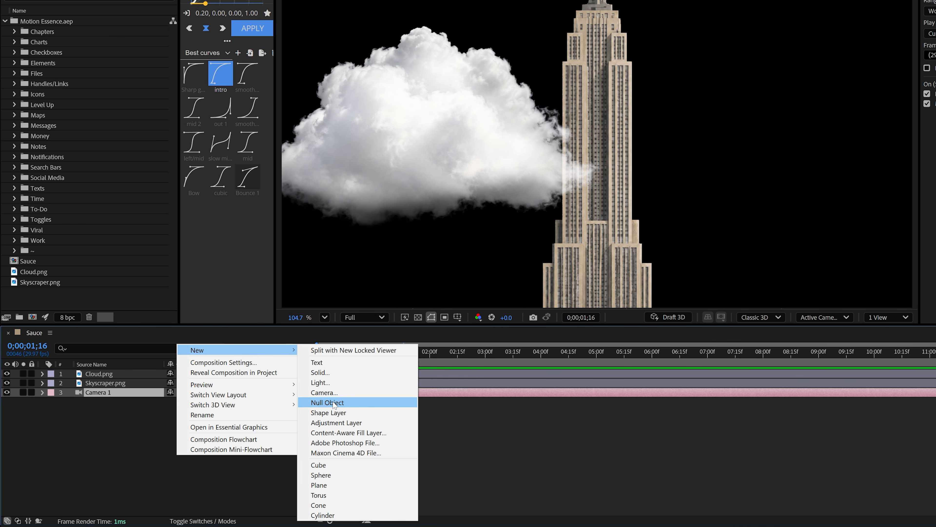
click(333, 402)
key(Return)
text(cam control 1)
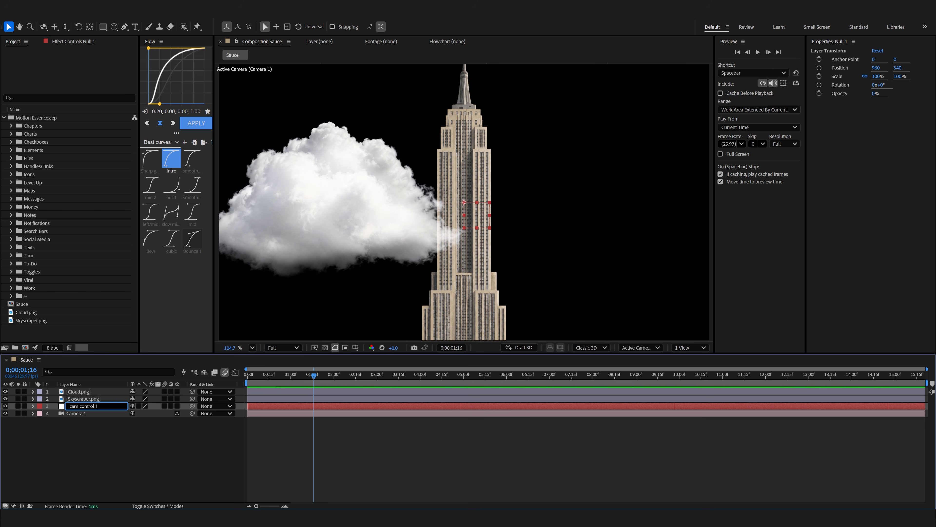
key(Return)
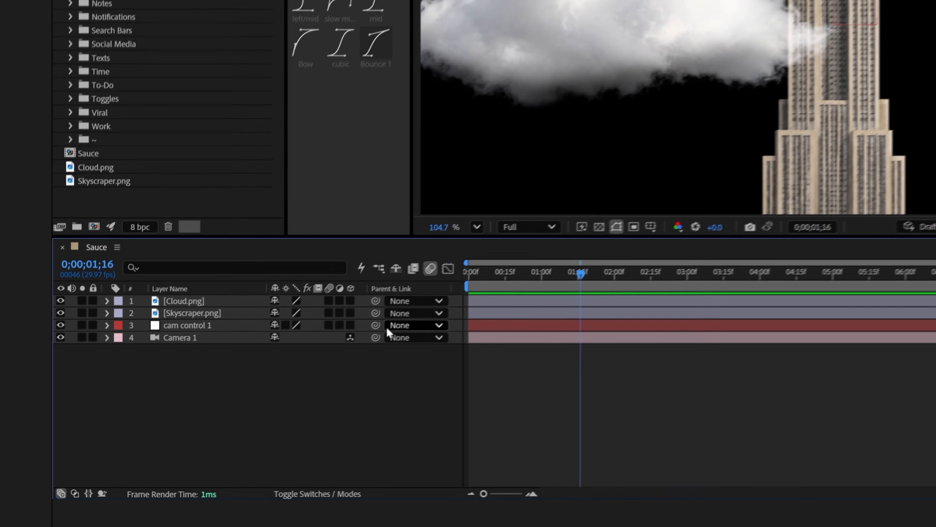
Parent Camera 1 to cam control 1 and make the cloud, skyscraper and null layers 3D.
drag(213, 318, 210, 318)
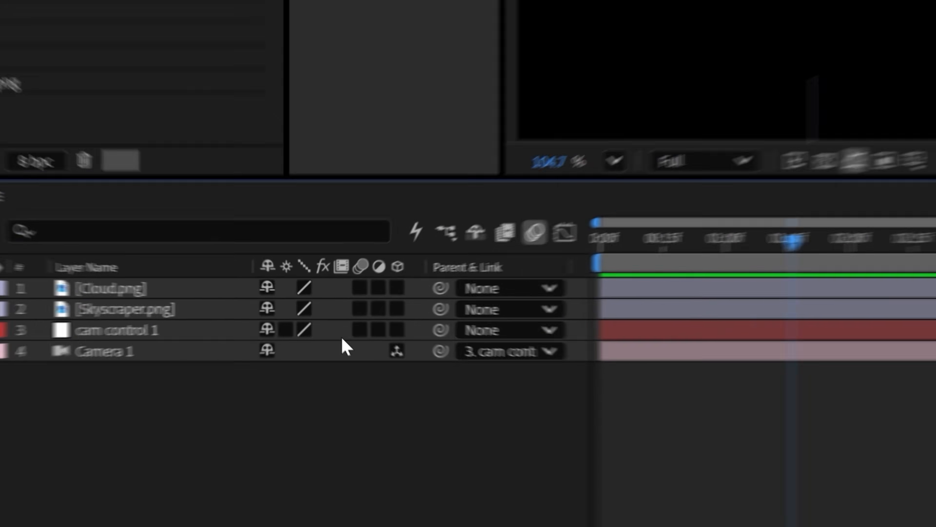
drag(408, 334, 396, 232)
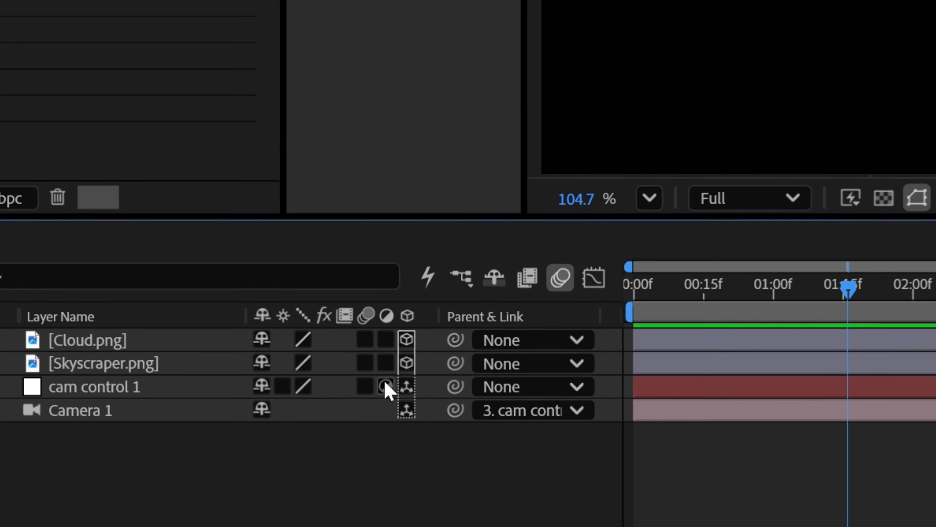
Switch to Custom View 1 and move the cloud toward the camera to a Z position of about -903.
key(Home)
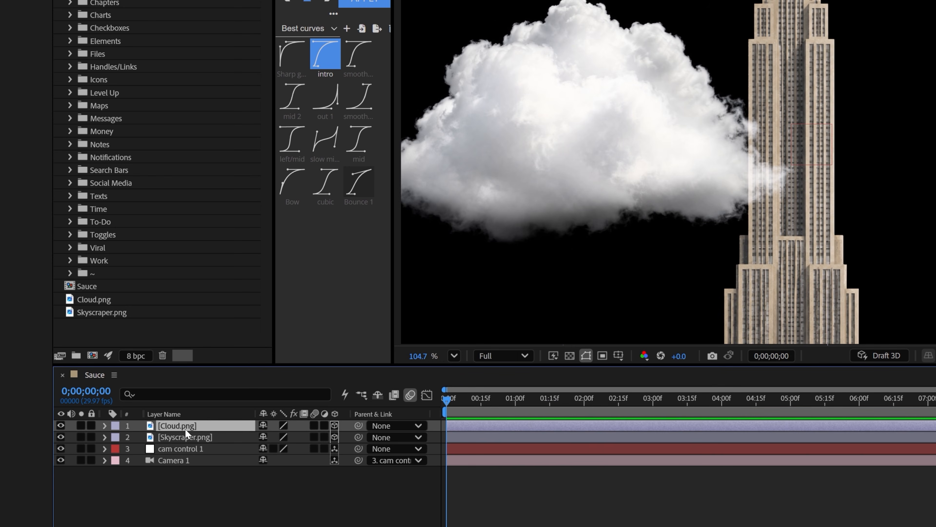
key(p)
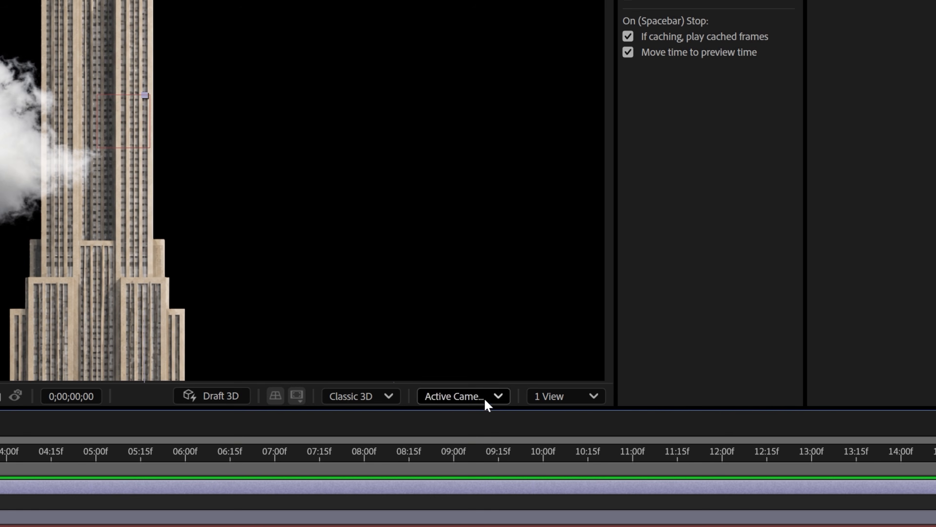
click(486, 396)
click(476, 257)
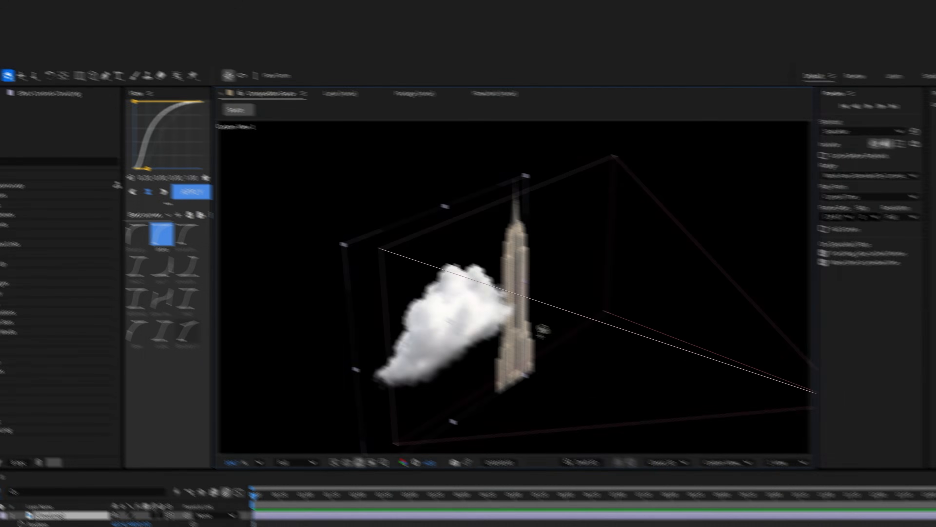
drag(543, 330, 392, 413)
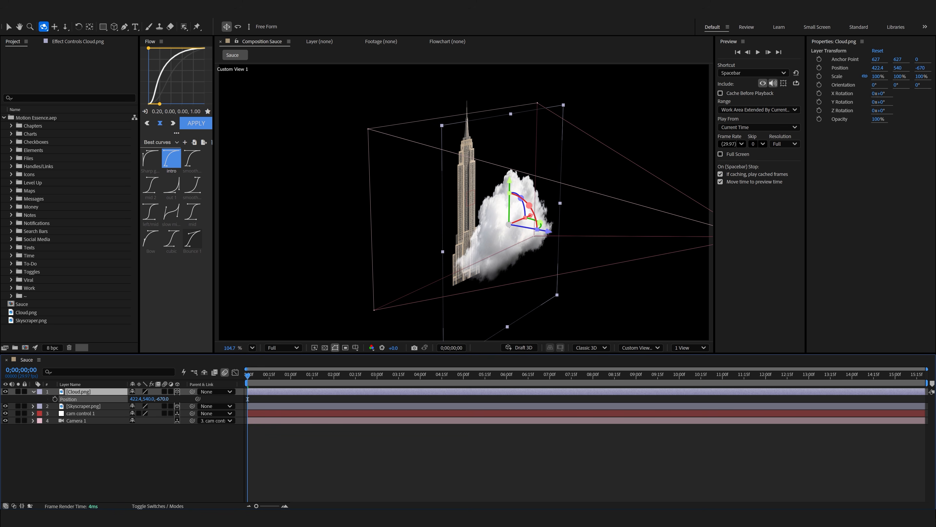
drag(459, 282, 487, 293)
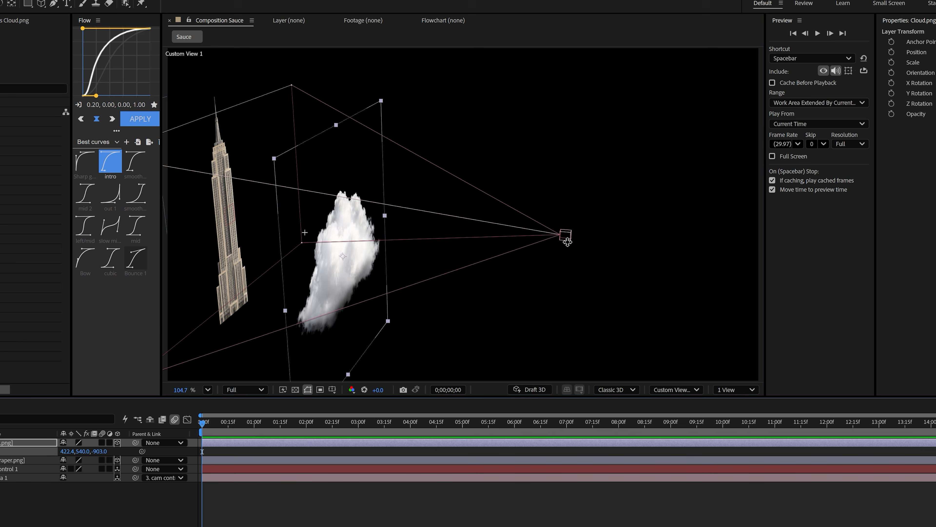
drag(551, 255, 382, 267)
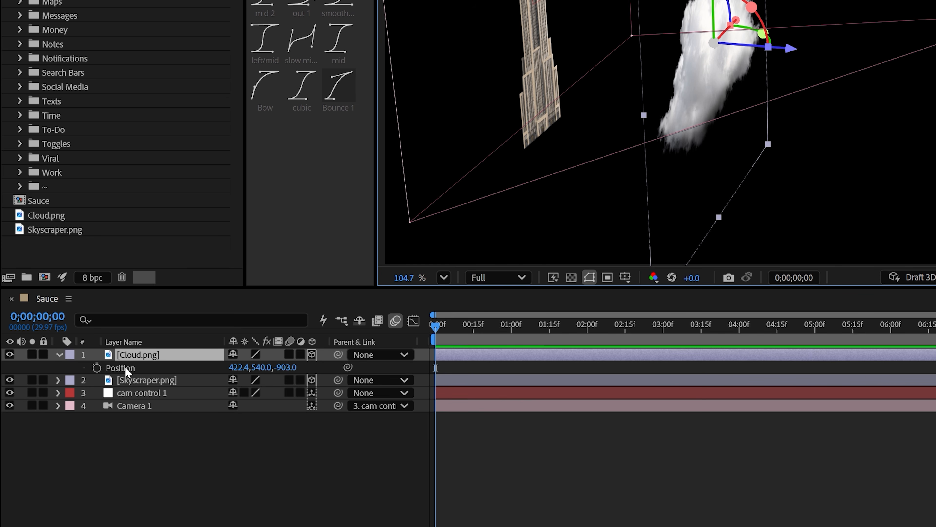
Duplicate the cloud and move the copy to about 1658.9 in X and -1217.3 in Z.
key(ctrl+d)
drag(670, 133, 746, 169)
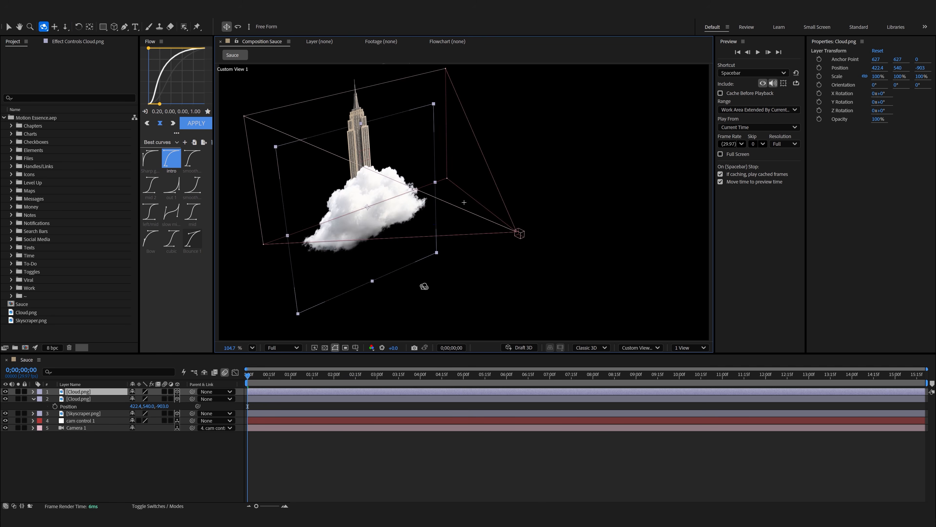
drag(424, 286, 443, 271)
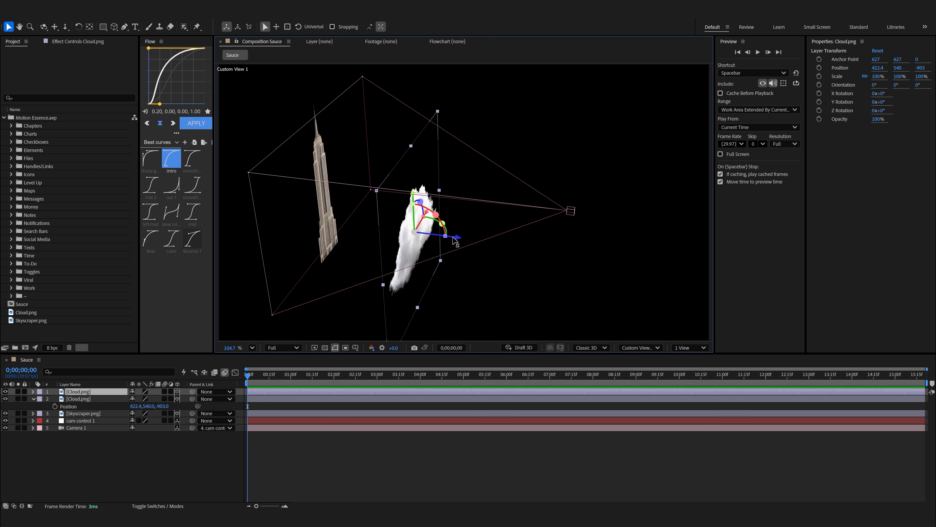
drag(466, 239, 511, 247)
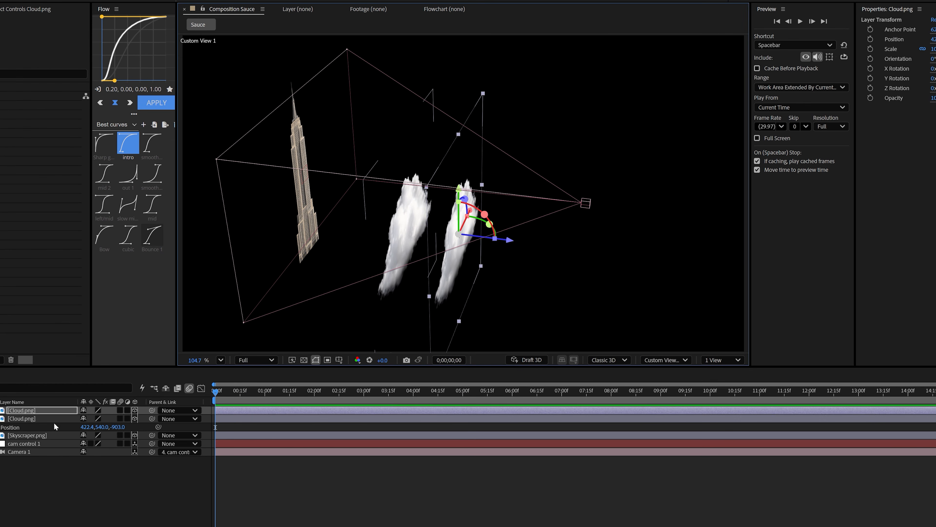
key(p)
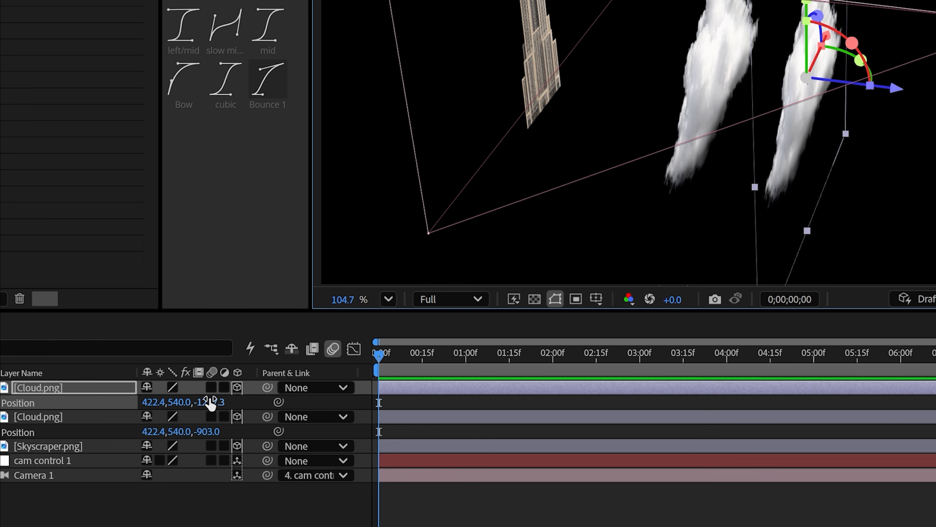
drag(762, 190, 814, 63)
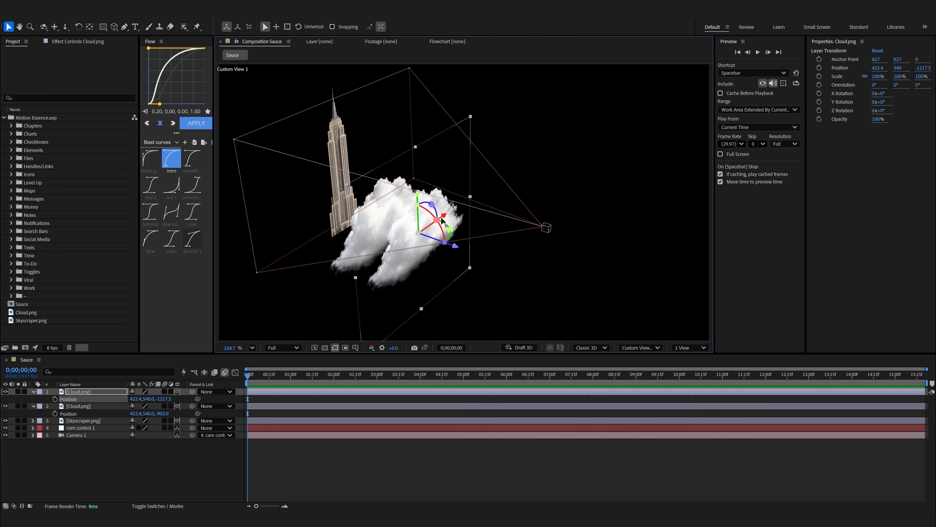
drag(539, 184, 553, 179)
Push the skyscraper back to about 935.2 in Z and scale it up to about 140.2%.
click(335, 148)
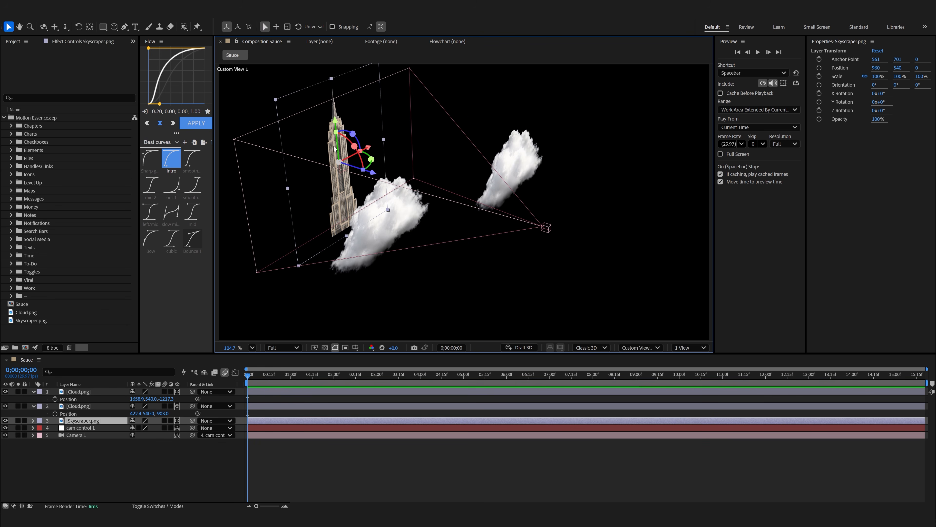
drag(323, 167, 286, 155)
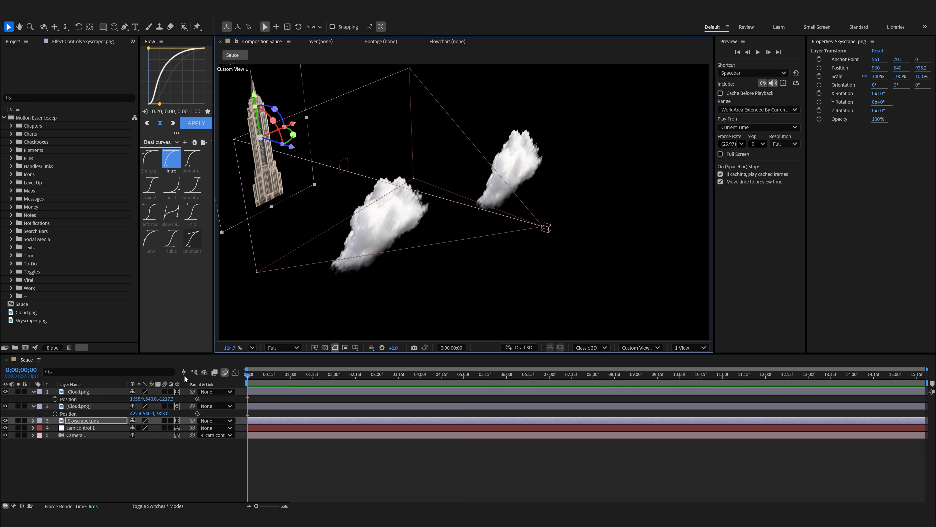
key(s)
drag(147, 425, 161, 425)
key(2)
drag(369, 197, 413, 222)
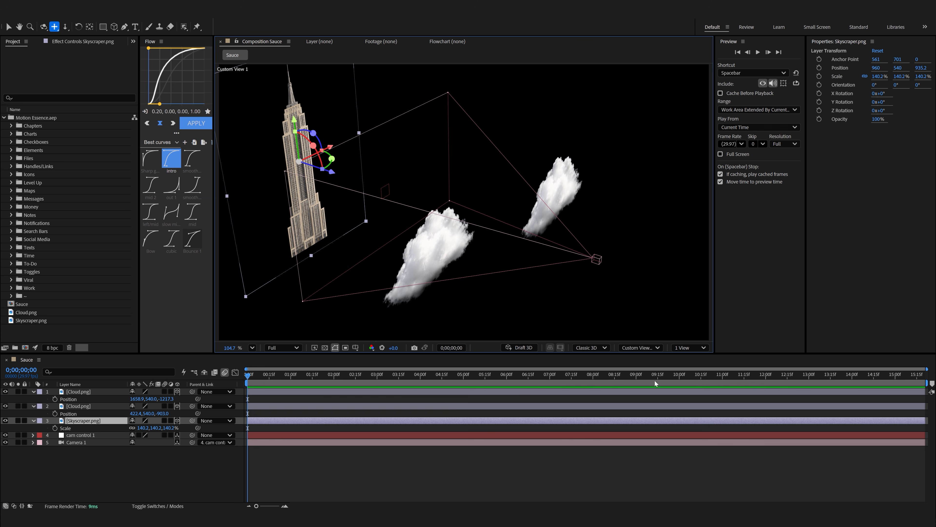
Return to the active camera view and pull cam control 1 back to about -364 in Z.
click(641, 348)
click(677, 176)
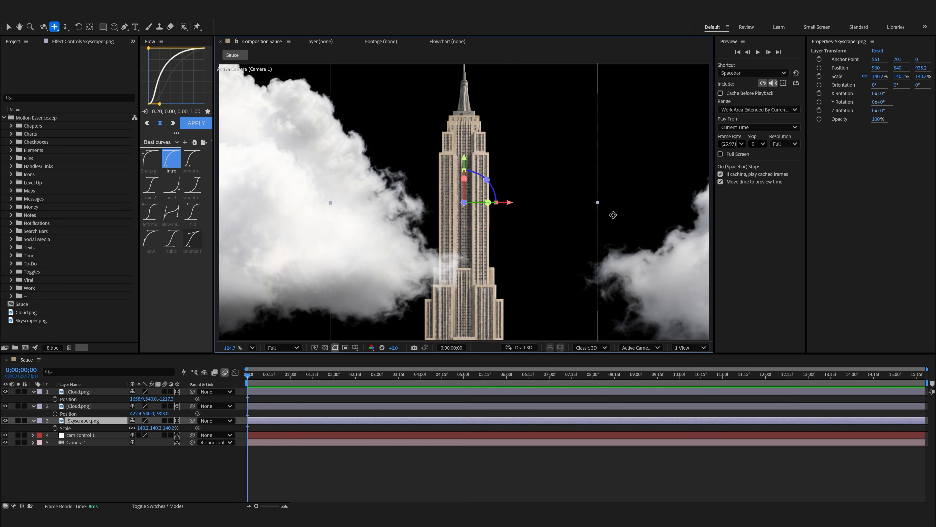
click(76, 434)
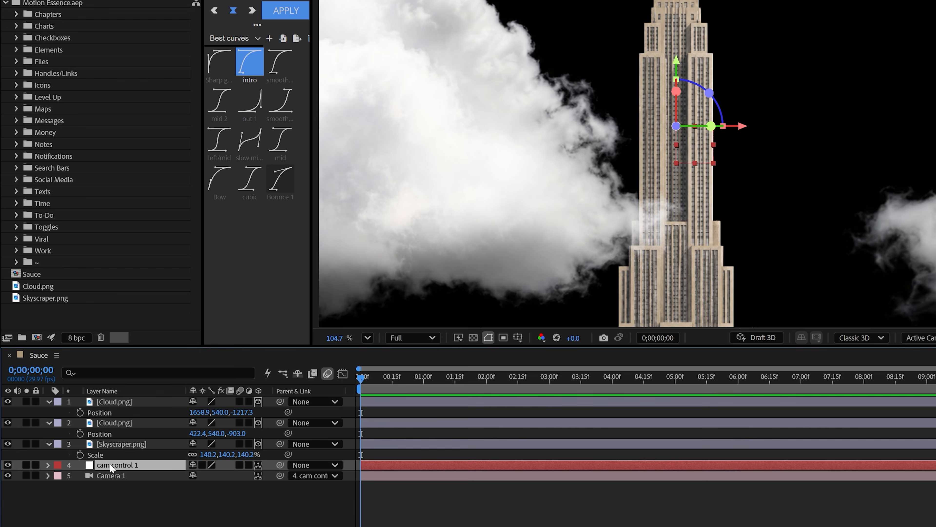
key(ctrl+a)
key(u)
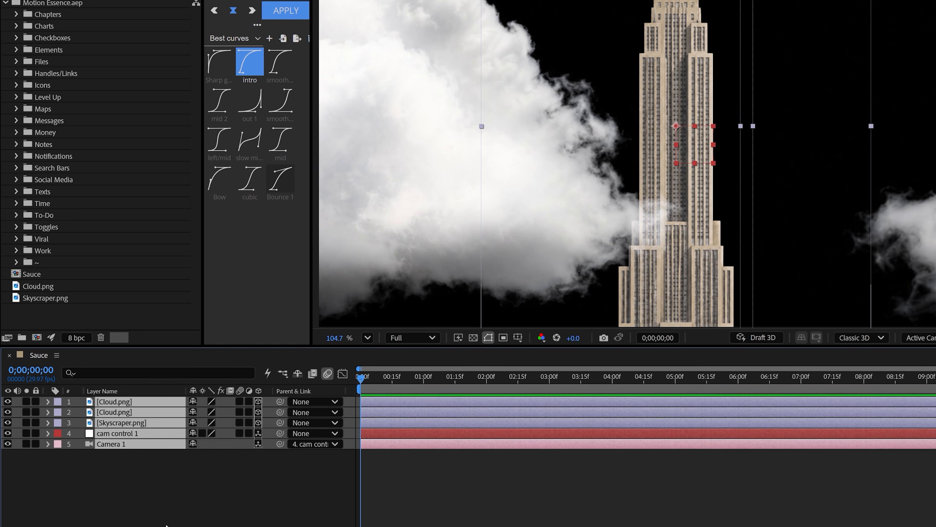
click(167, 510)
key(p)
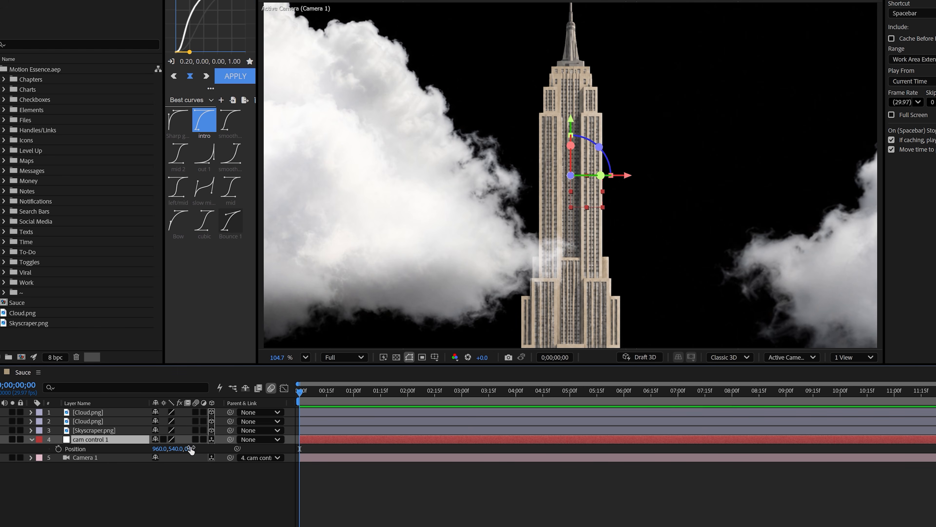
drag(423, 434, 626, 465)
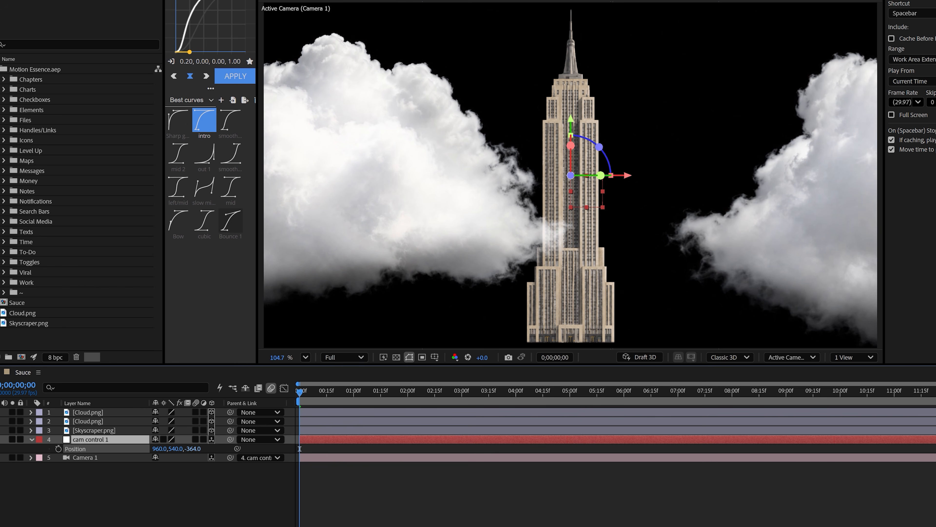
Push the duplicated cloud back to a Z position of about 54.7.
click(103, 421)
click(816, 215)
key(p)
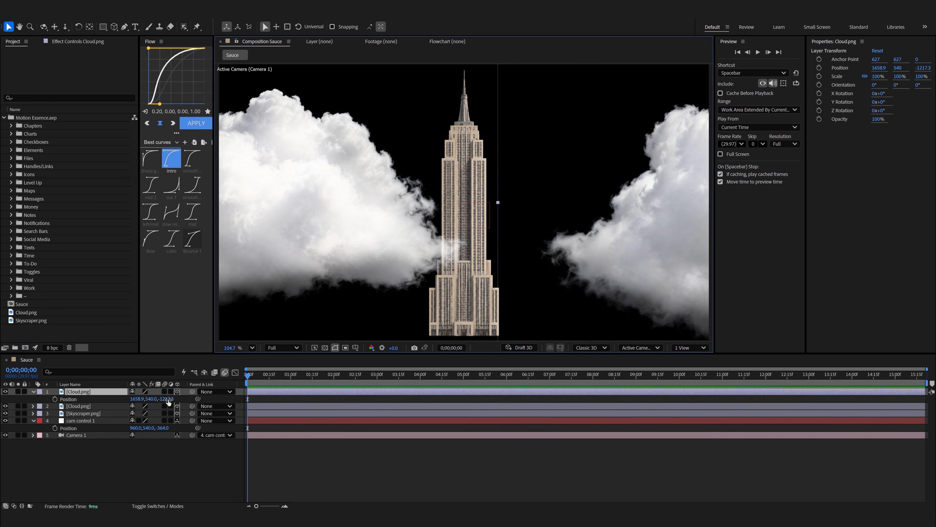
drag(168, 400, 637, 392)
Set cam control 1's Z position to about -244 and lower the skyscraper slightly in the frame.
drag(274, 376, 266, 381)
drag(163, 429, 207, 457)
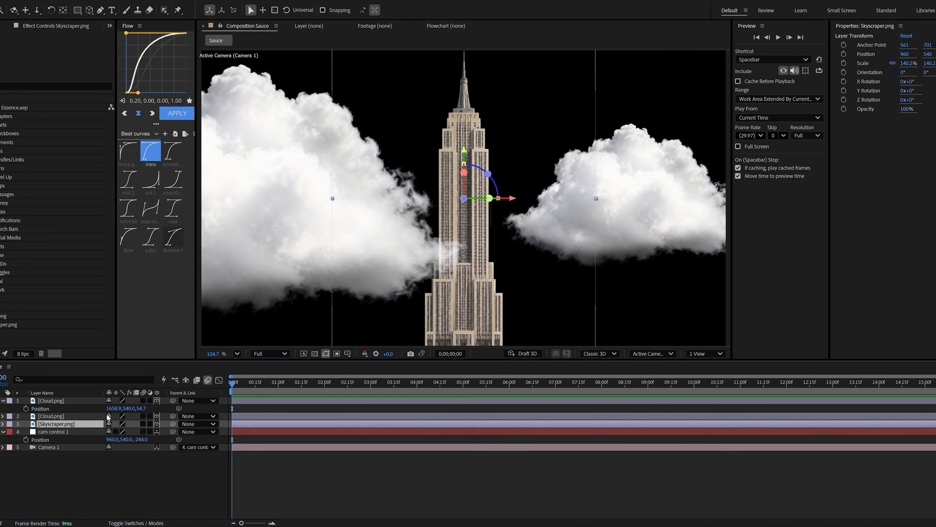
drag(470, 206, 470, 241)
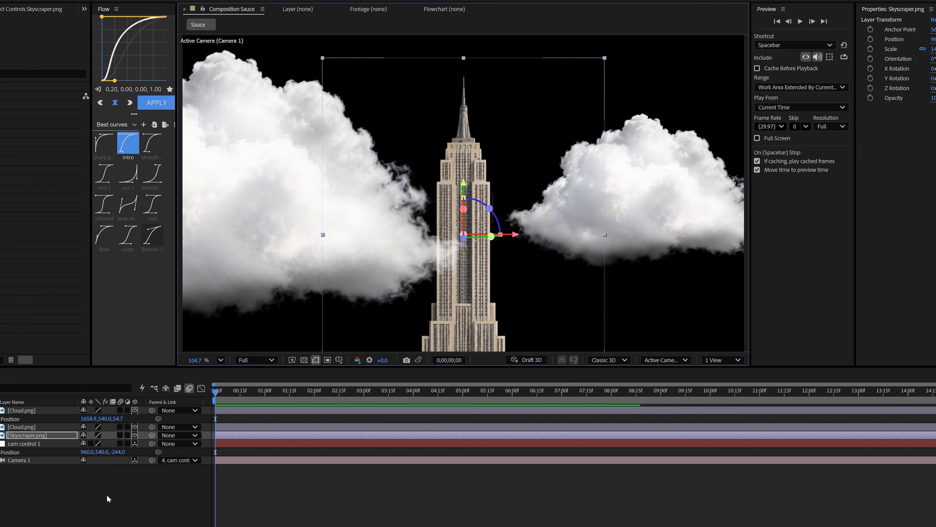
Keyframe cam control 1's Position from the start to 0;00;03;17 with a forward move in Z, and preview it.
click(24, 435)
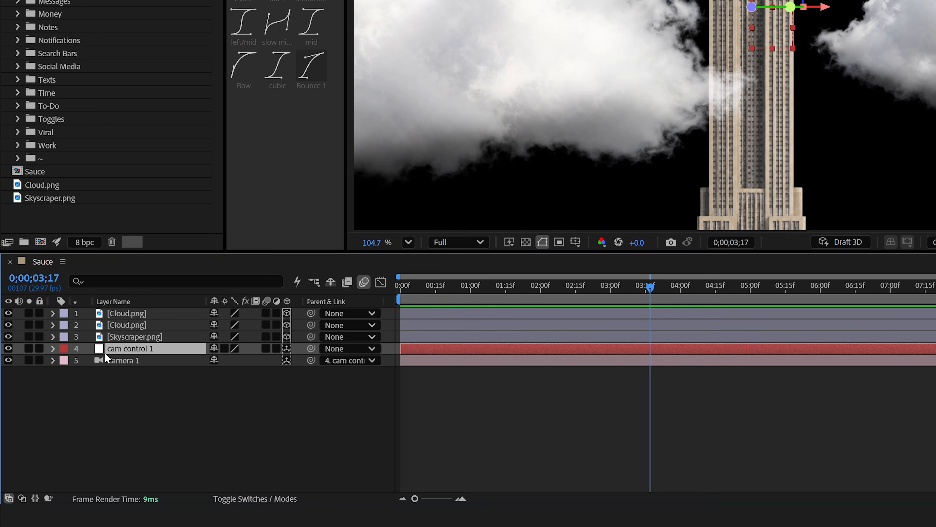
key(p)
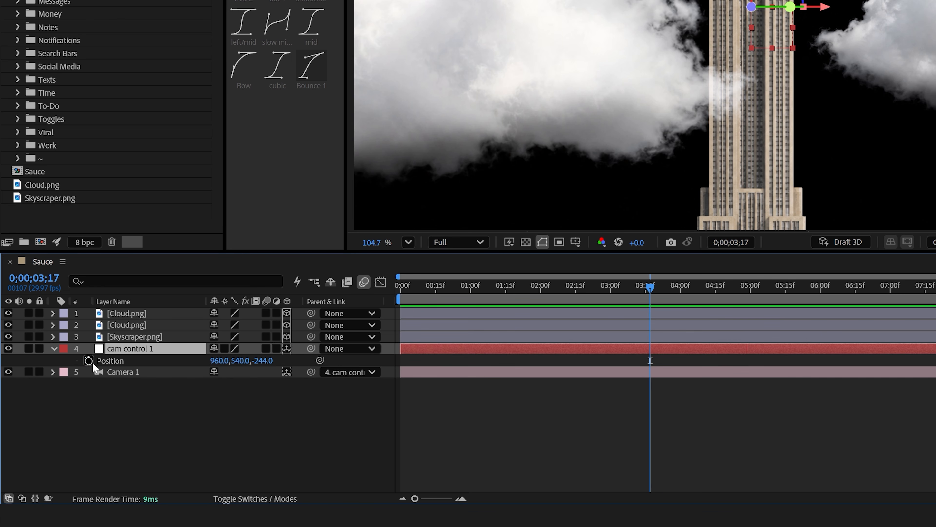
click(89, 361)
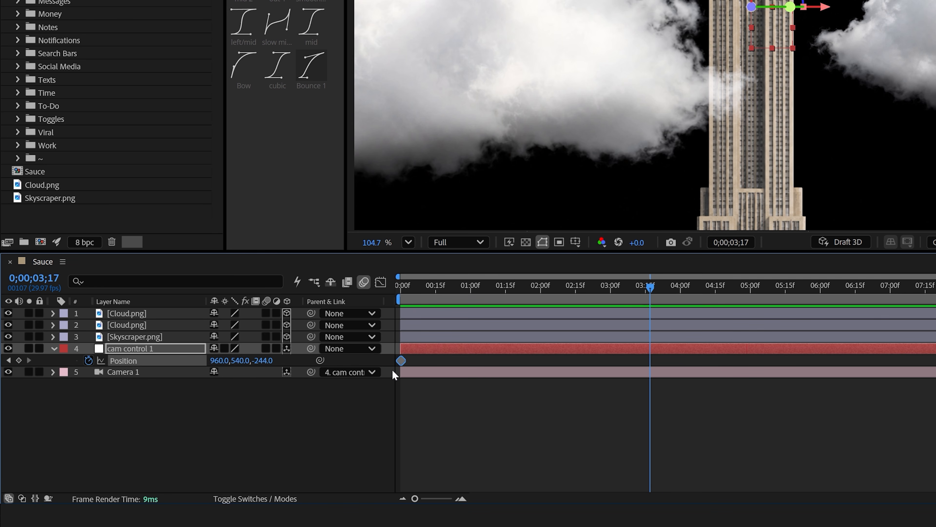
drag(267, 362, 681, 355)
key(space)
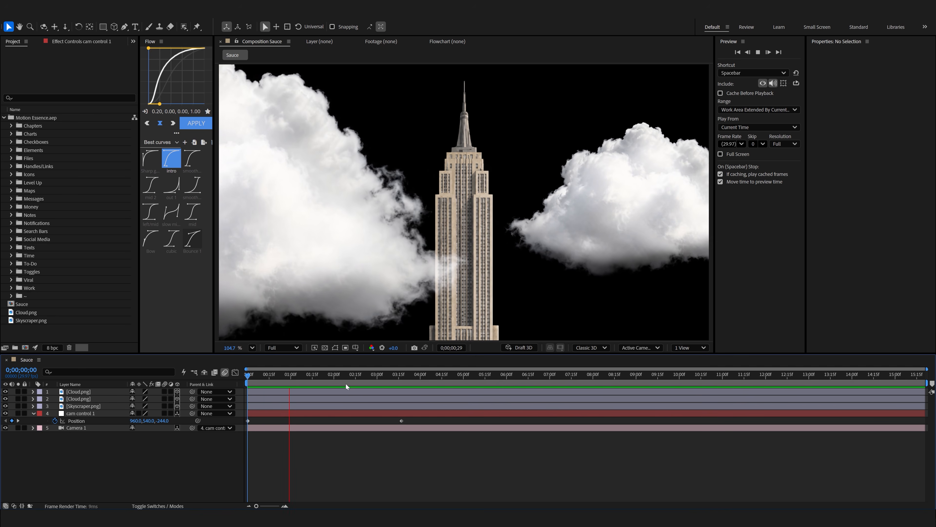
key(space)
Reshape the speed curve of cam control 1's Position keyframes for a fast start and slow finish, and preview the zoom.
drag(414, 419, 200, 426)
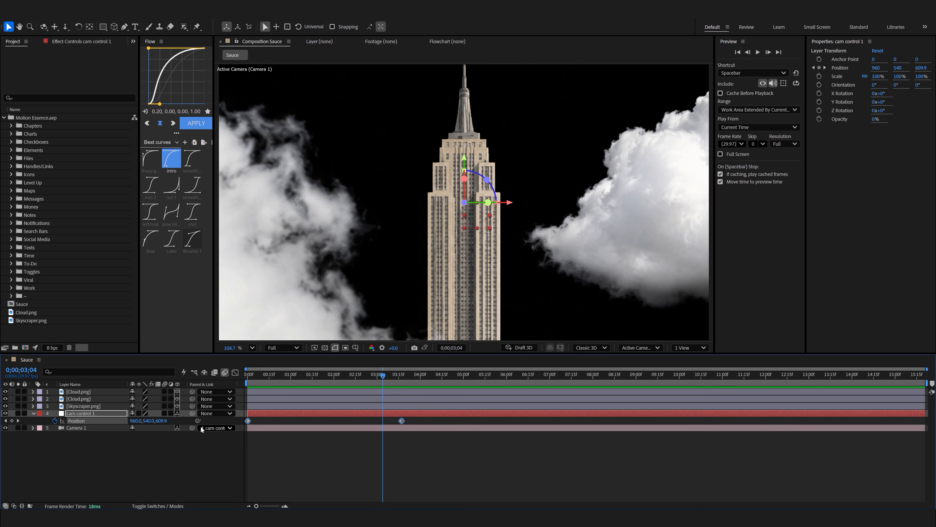
click(236, 373)
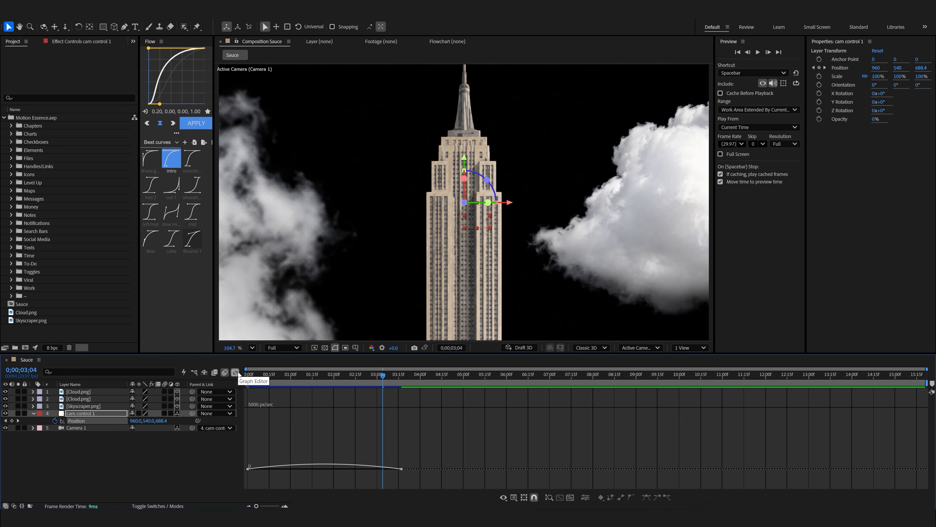
drag(376, 472, 257, 472)
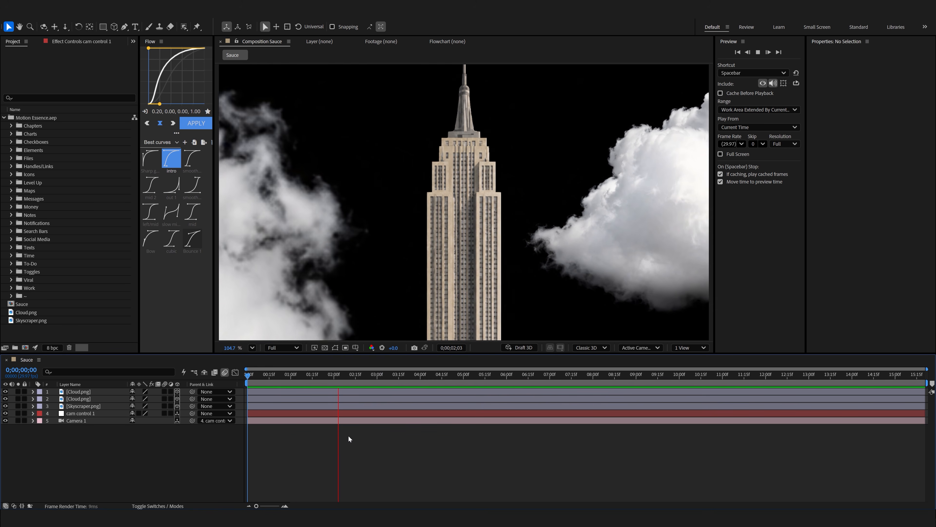
key(space)
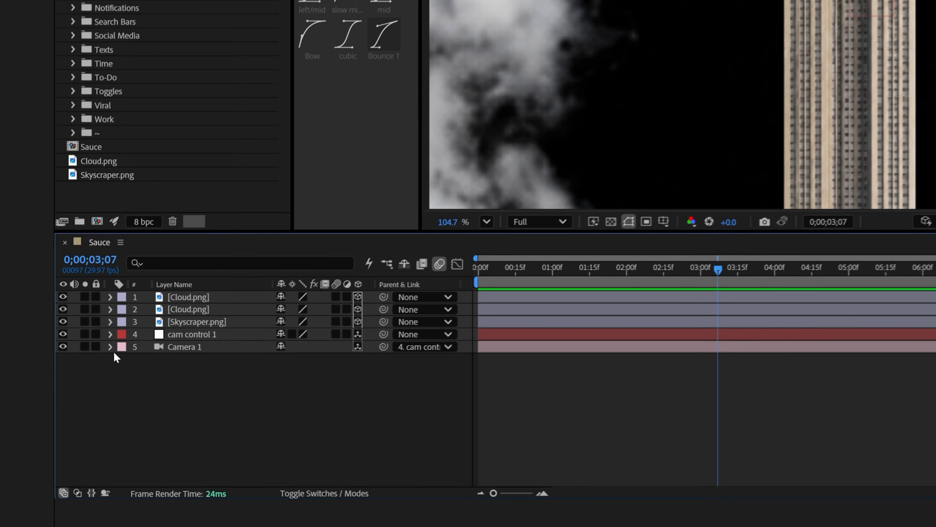
Add the expression wiggle(1,13) to Camera 1's Point of Interest and preview the camera movement.
click(110, 348)
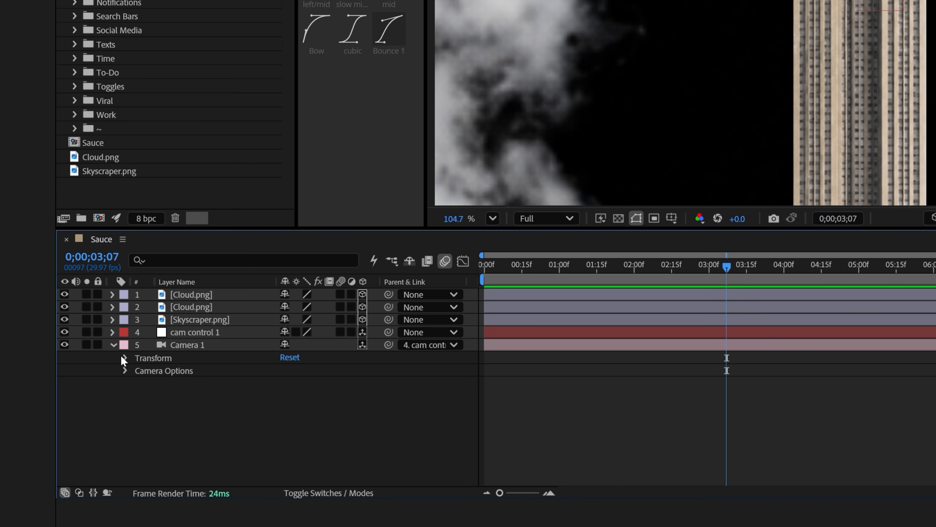
click(123, 357)
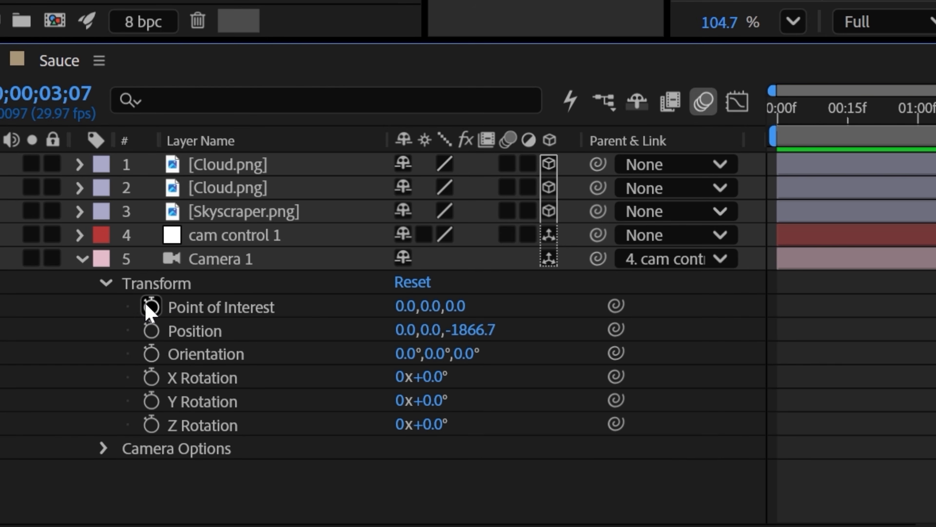
alt+click(151, 307)
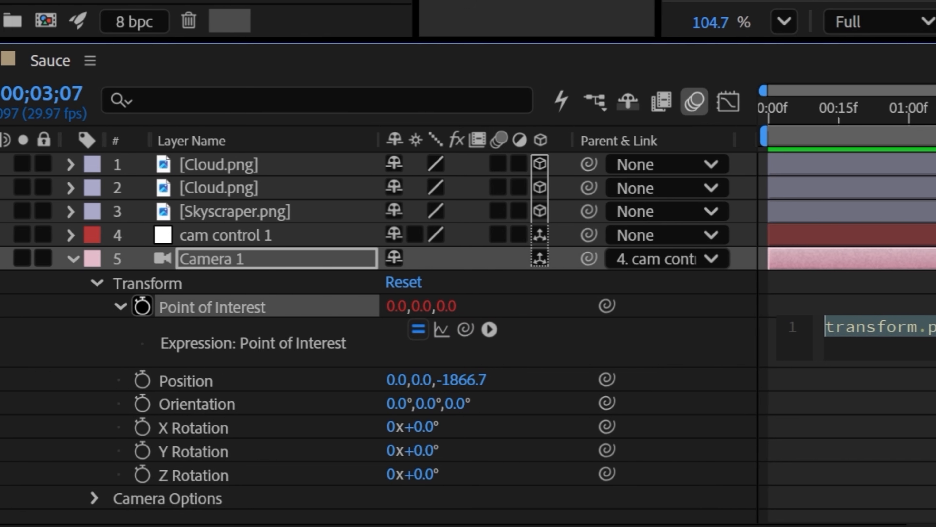
text(wiggle())
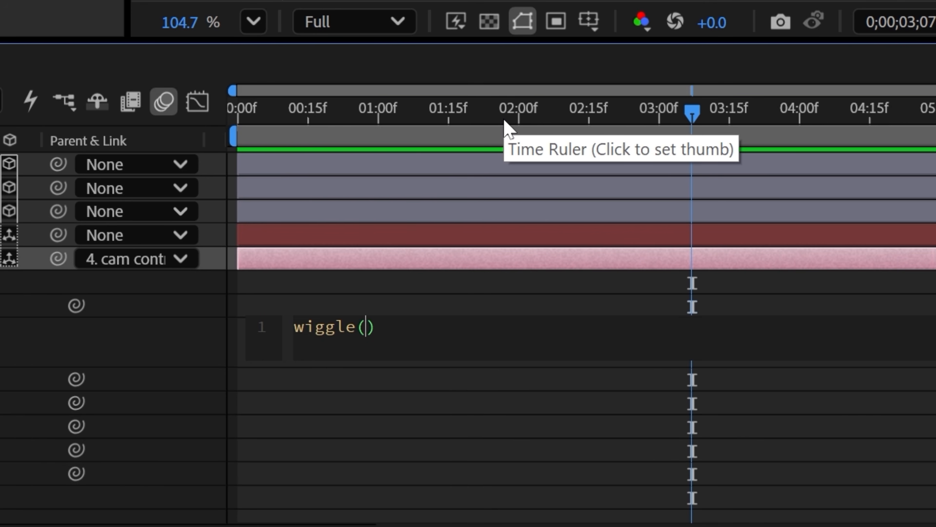
text(1,)
text(13)
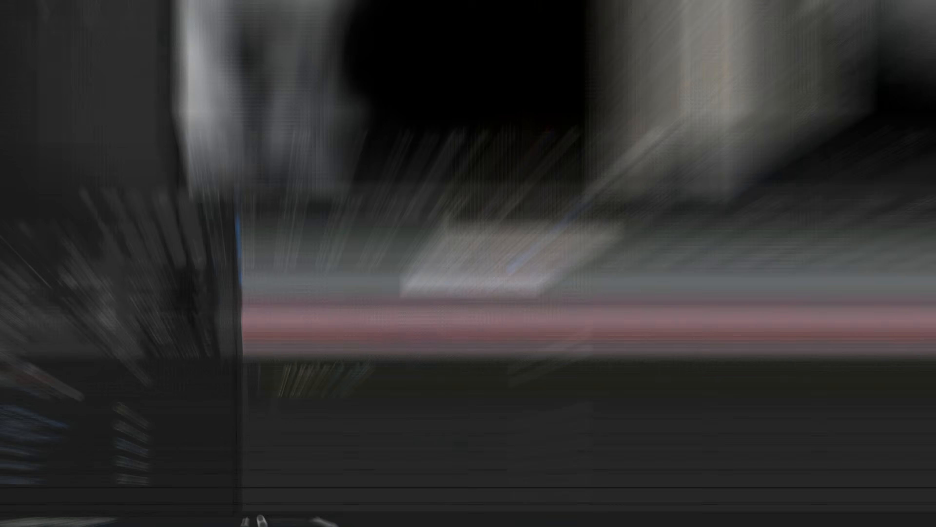
key(space)
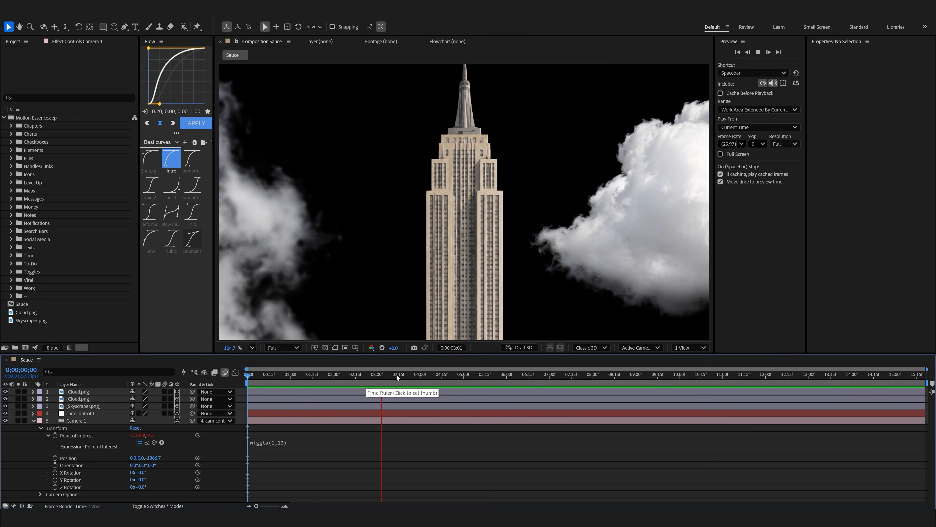
Turn on depth of field for Camera 1 at 0;00;01;10 and raise its aperture to about 286.7 pixels.
drag(396, 375, 305, 375)
key(ctrl+a)
key(u)
key(u)
click(140, 458)
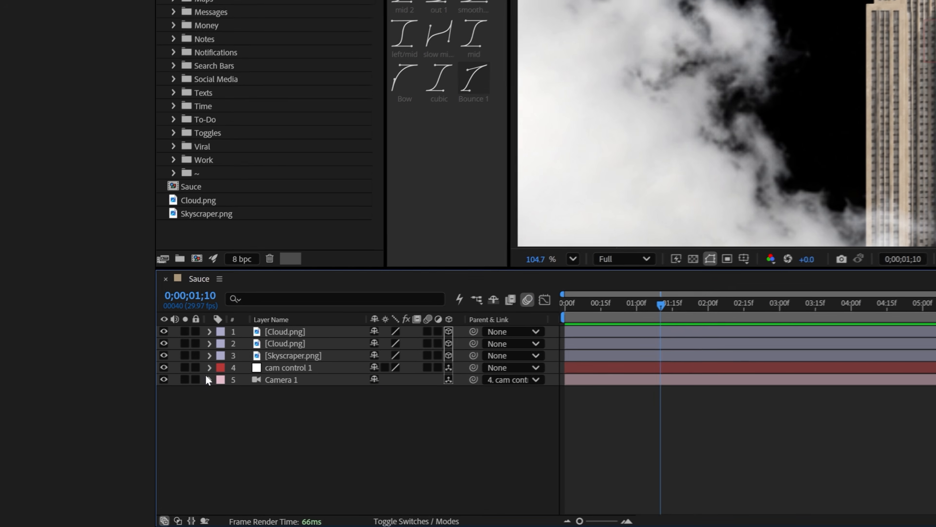
click(33, 421)
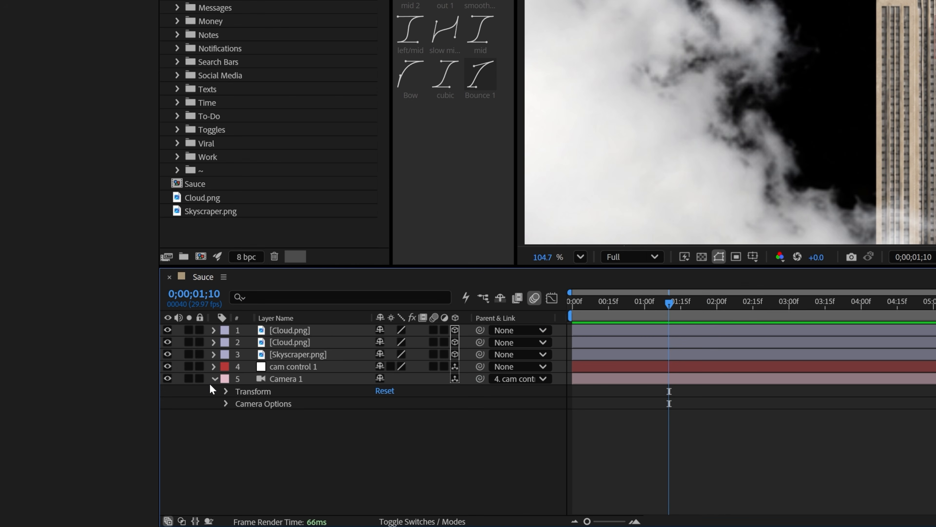
click(225, 403)
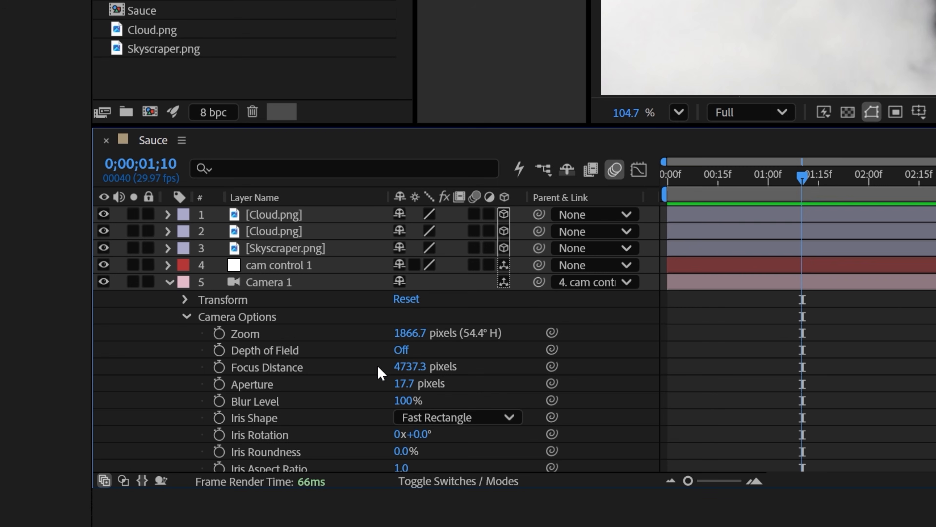
click(402, 351)
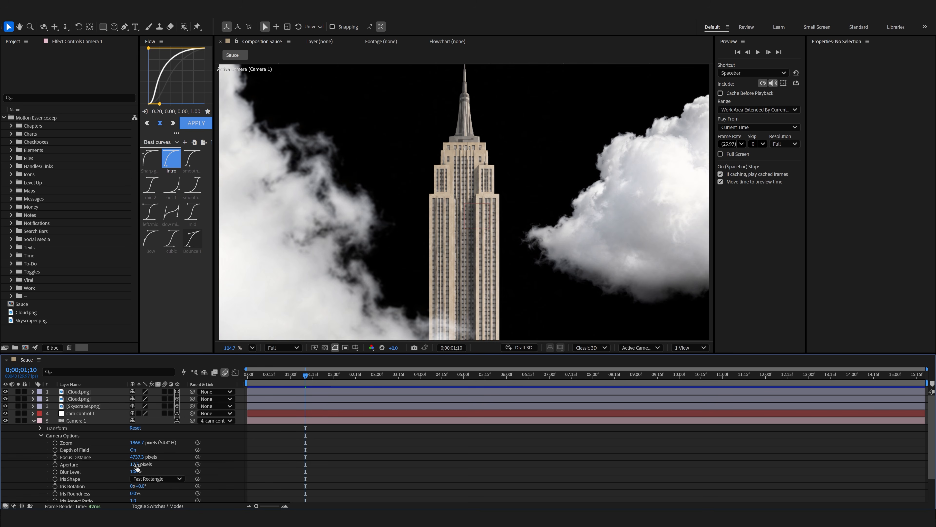
drag(136, 467, 258, 471)
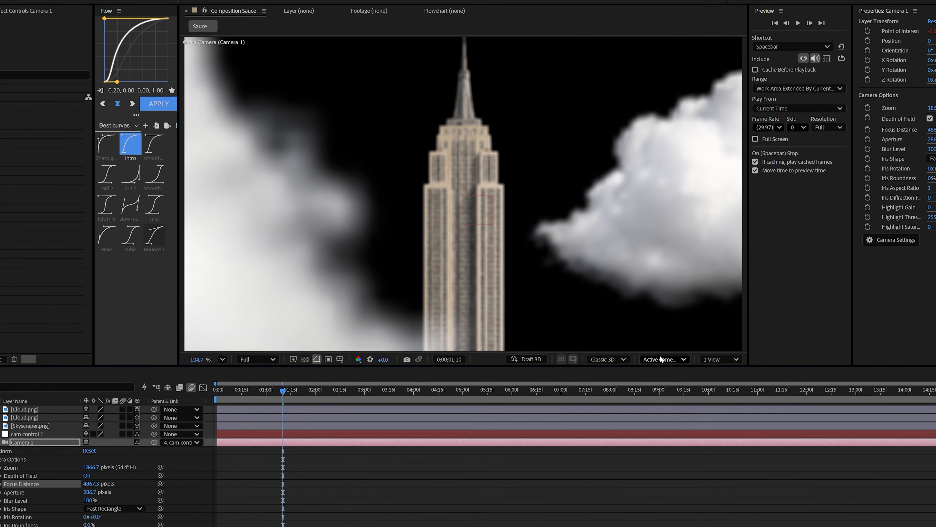
Using Custom View 1 at 0;00;04;16, set Camera 1's focus distance to about 2062 pixels at the skyscraper, and return to the active camera view.
click(639, 348)
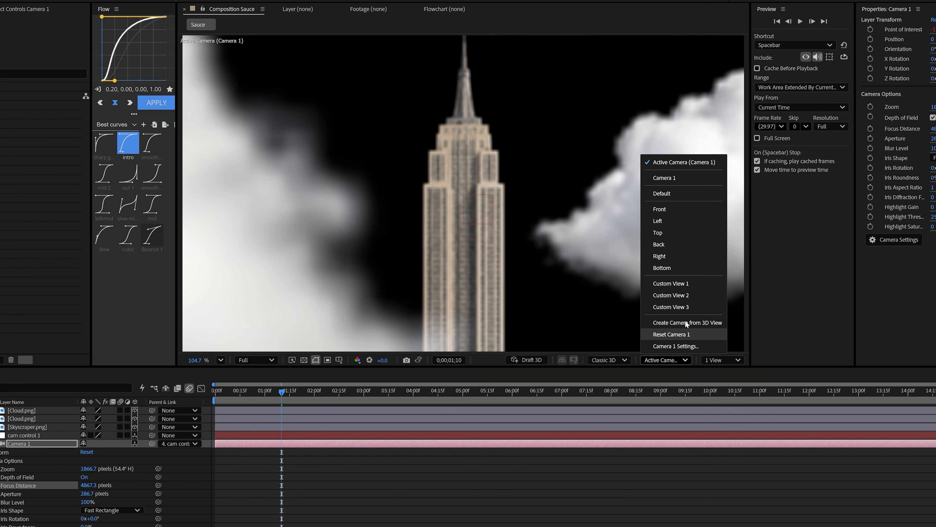
click(670, 295)
drag(220, 489, 100, 521)
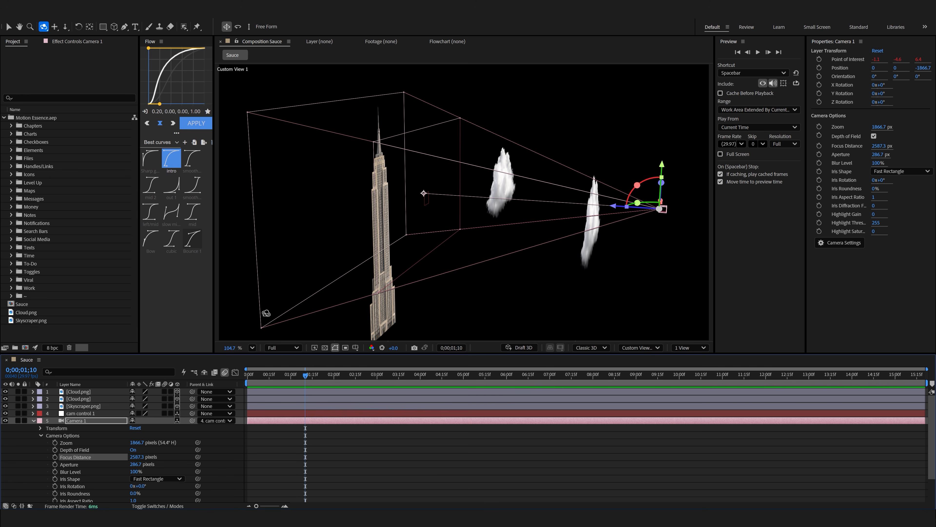
drag(306, 391, 444, 398)
drag(141, 458, 106, 460)
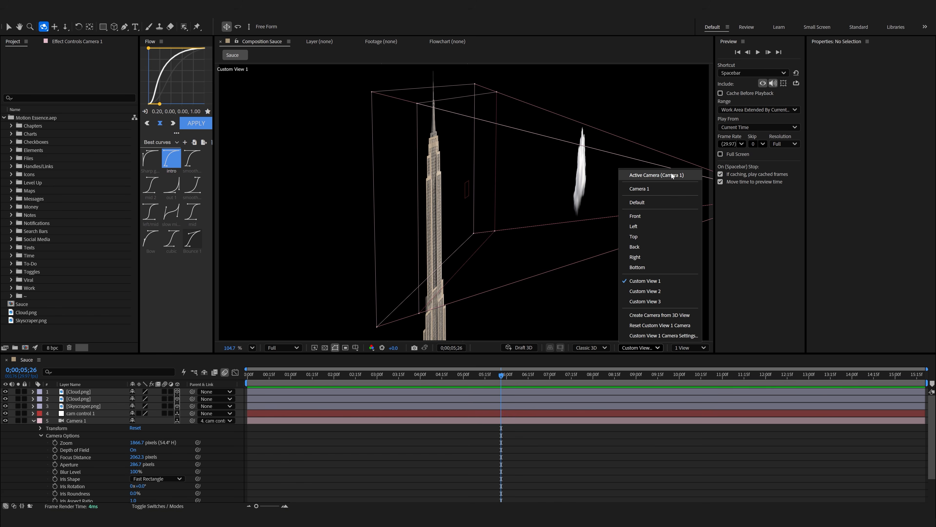
click(672, 176)
Preview the camera zoom with depth of field from the start of the composition.
key(Home)
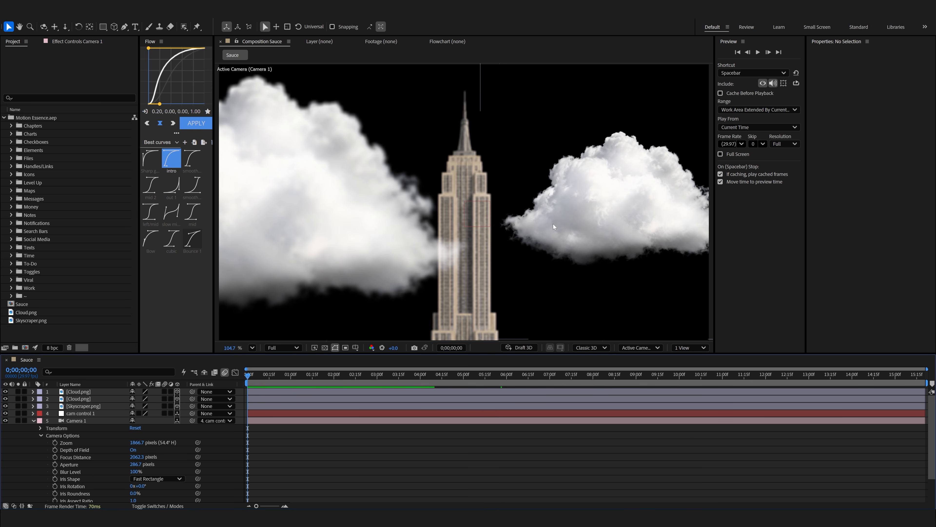
key(space)
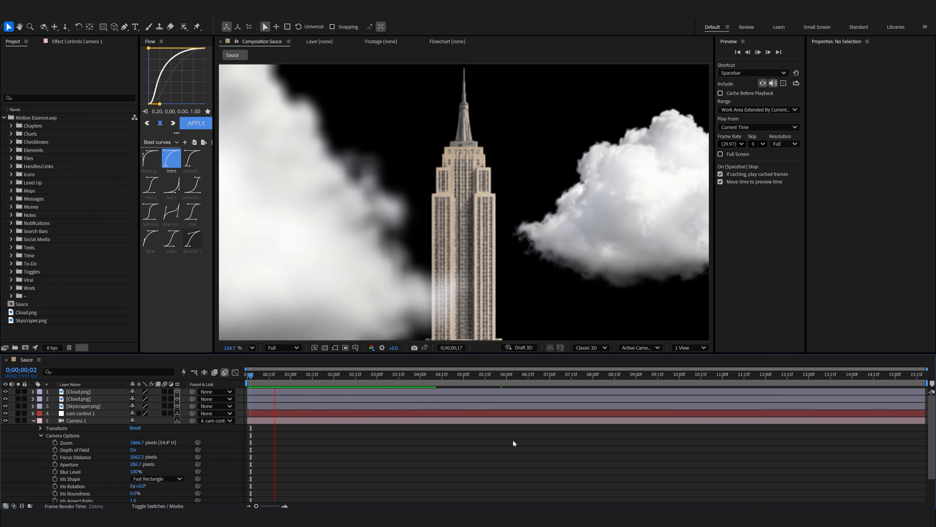
key(space)
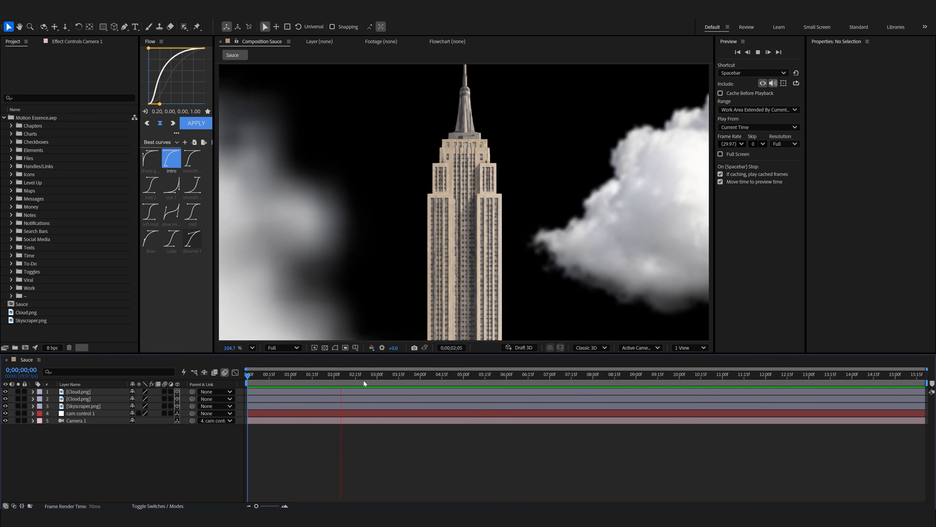
key(space)
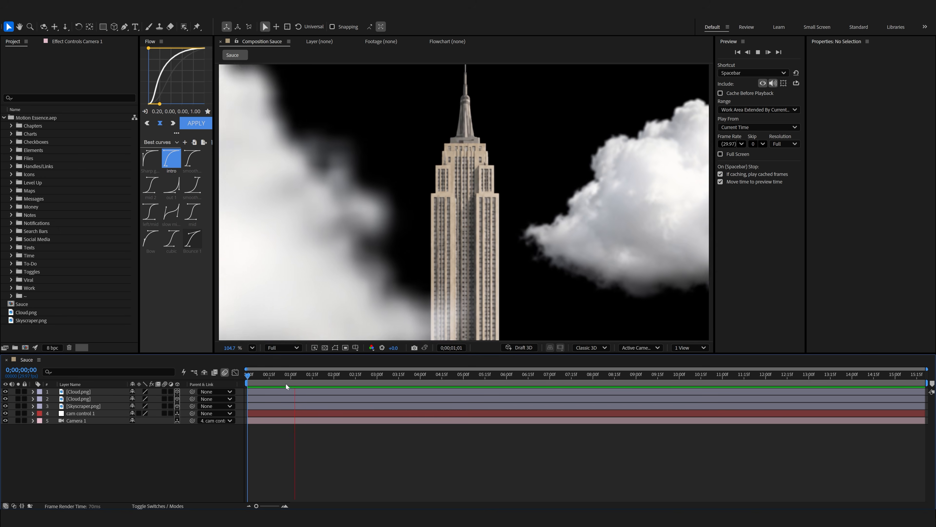
key(space)
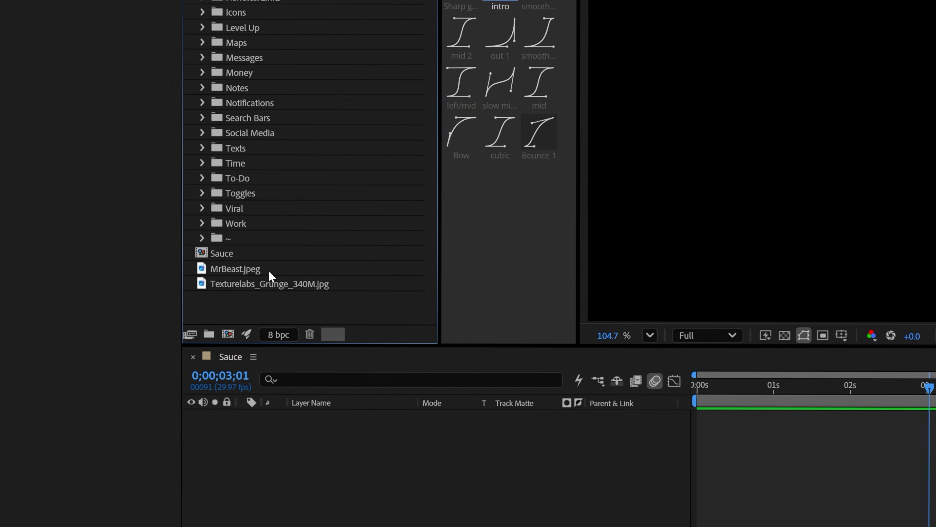
Add MrBeast.jpeg as a layer in the Sauce composition.
drag(49, 312, 133, 435)
click(283, 495)
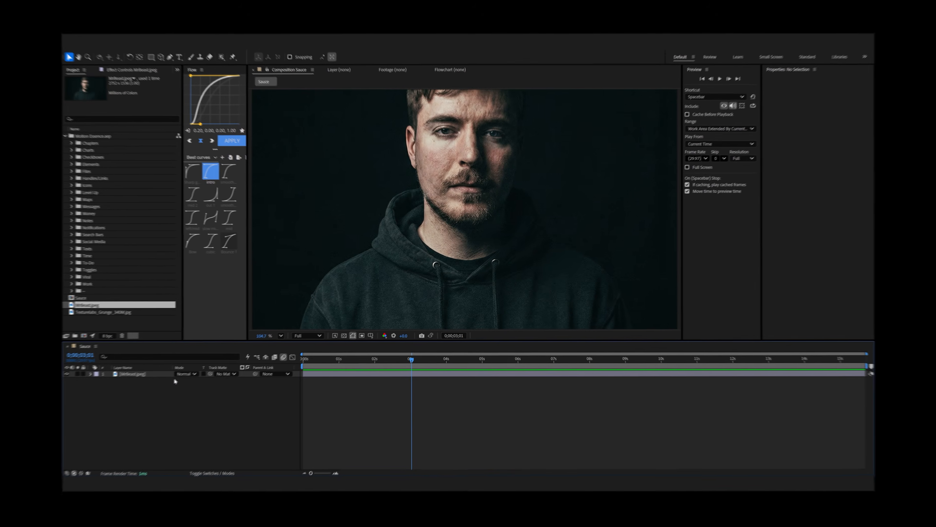
click(157, 322)
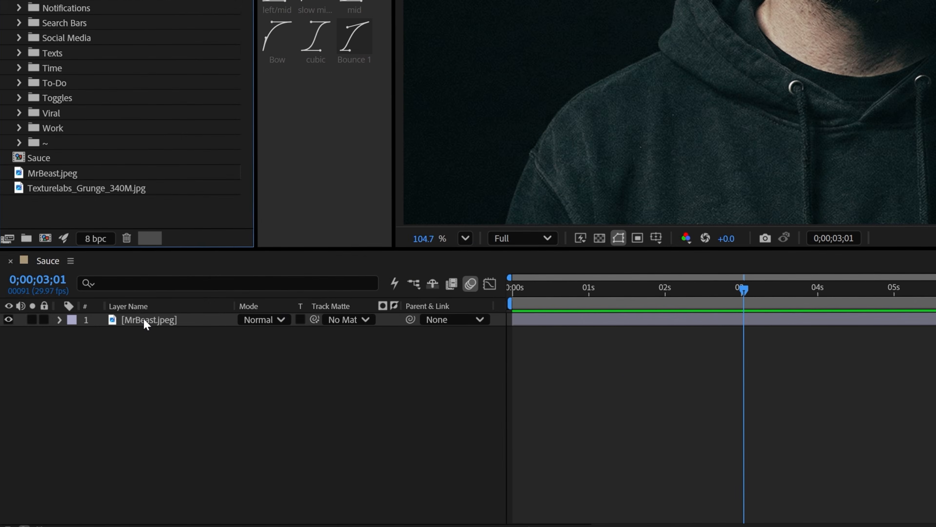
Scale the portrait layer down to about 42.8% so the whole photo fits inside the frame.
click(161, 364)
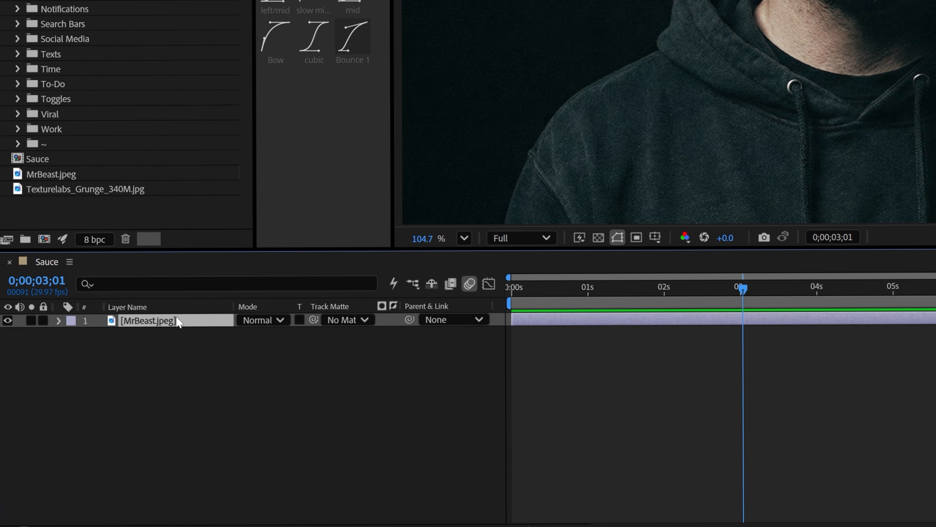
key(s)
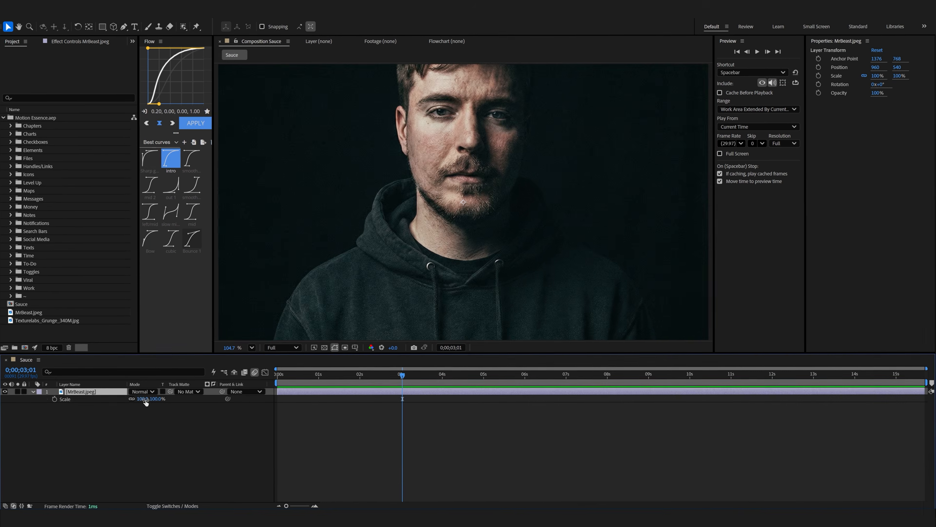
drag(265, 334, 130, 386)
drag(71, 427, 1, 452)
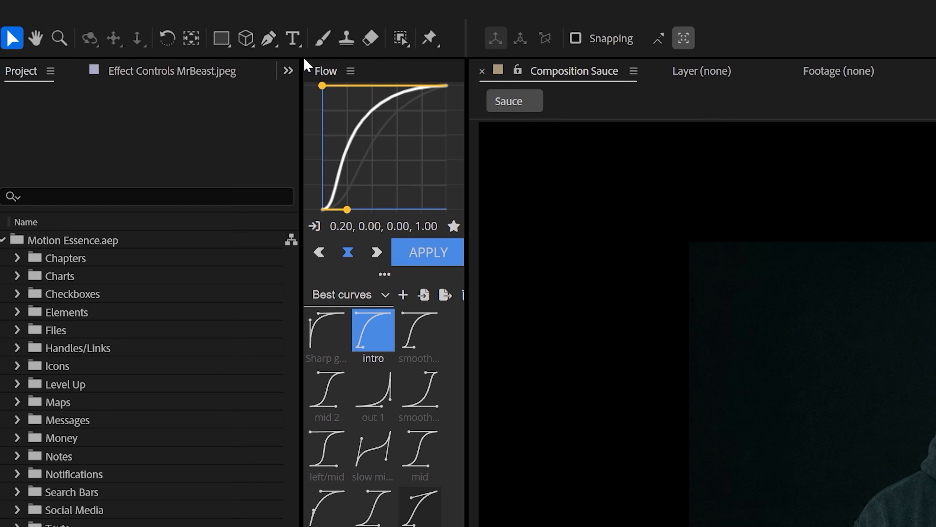
Draw a closed, straight-segmented Pen tool mask on the portrait layer, loosely following the man's head, shoulders and torso.
click(273, 38)
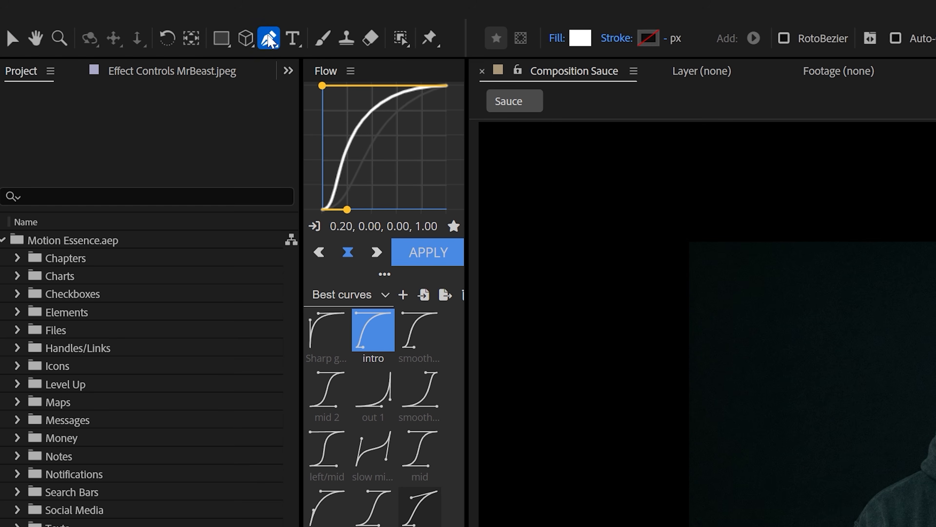
click(225, 254)
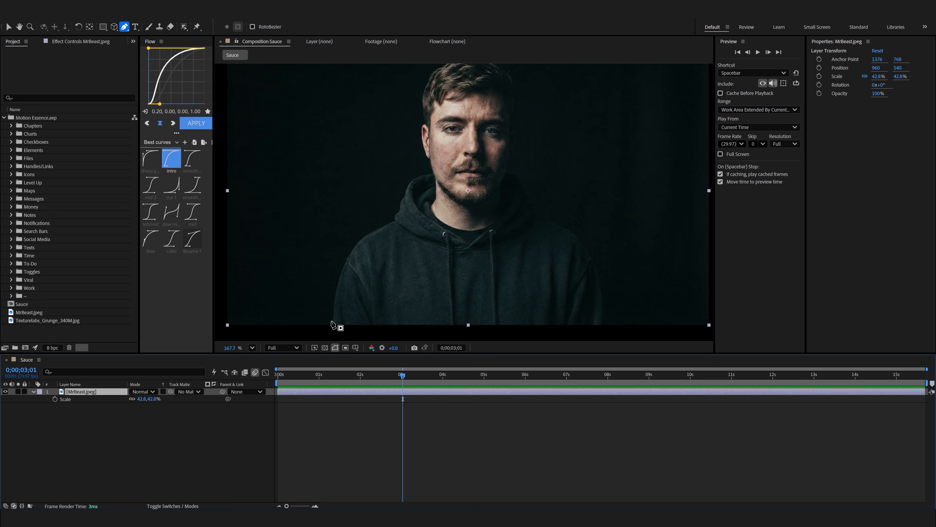
click(327, 320)
scroll(330, 298, up, 3)
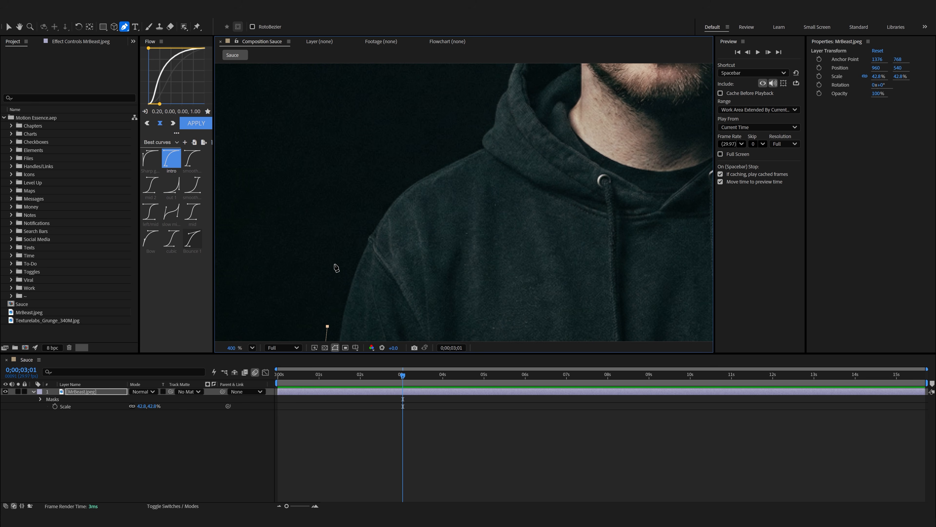
click(334, 247)
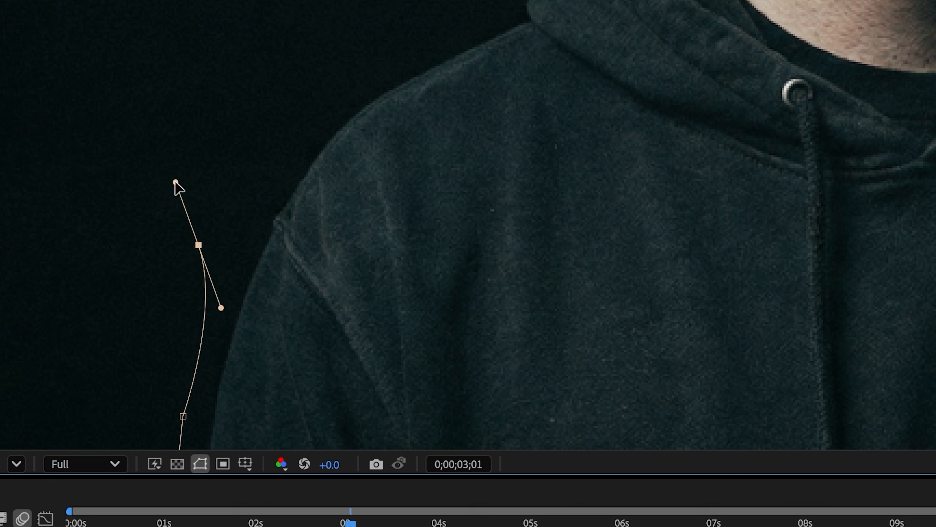
key(ctrl+z)
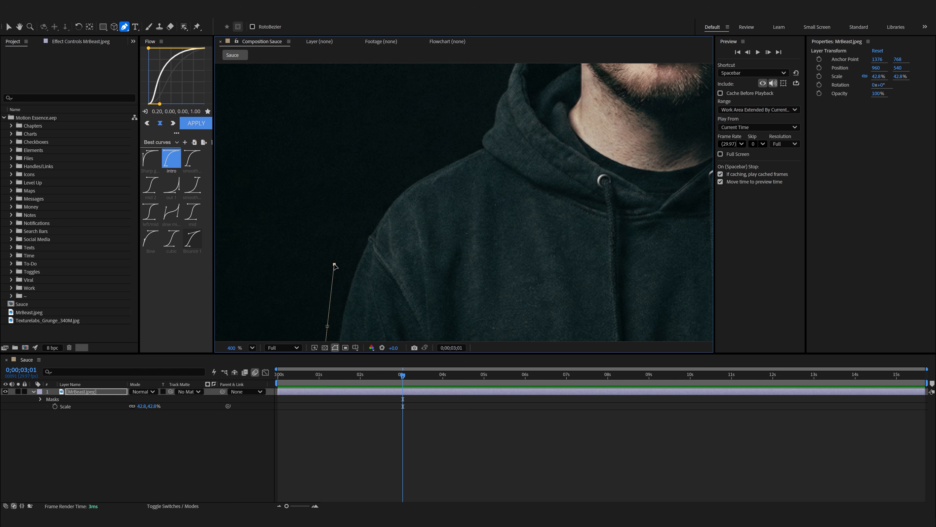
drag(478, 136, 409, 170)
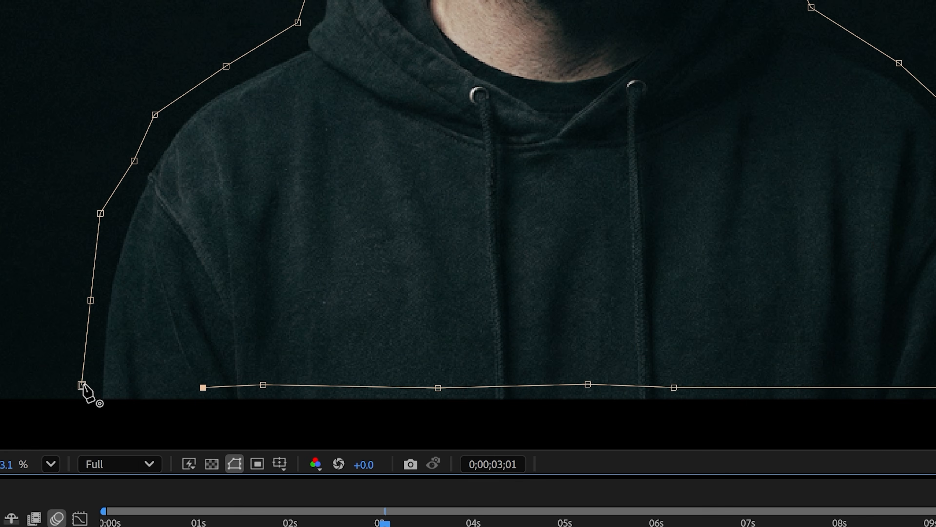
Duplicate the masked portrait layer and apply the Fill effect to the lower copy.
click(81, 384)
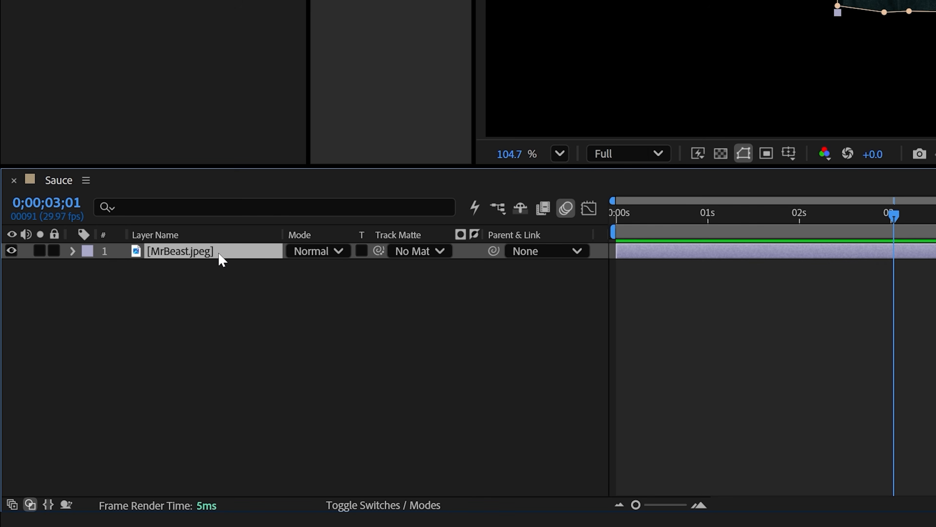
key(ctrl+d)
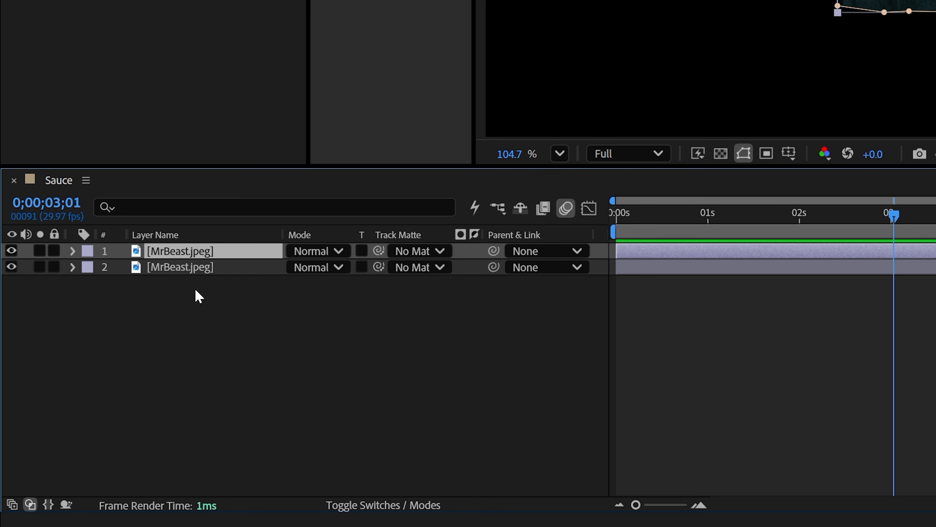
click(192, 263)
key(ctrl+space)
text(fil)
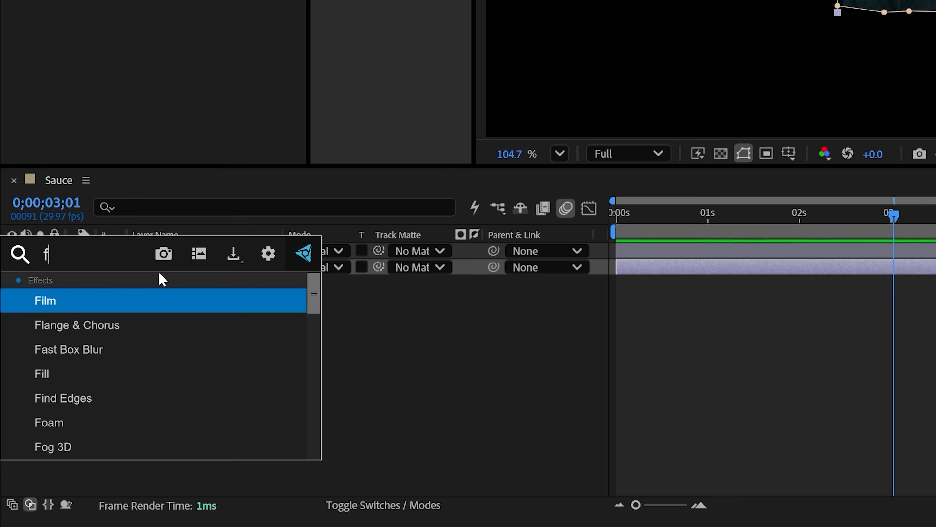
key(Return)
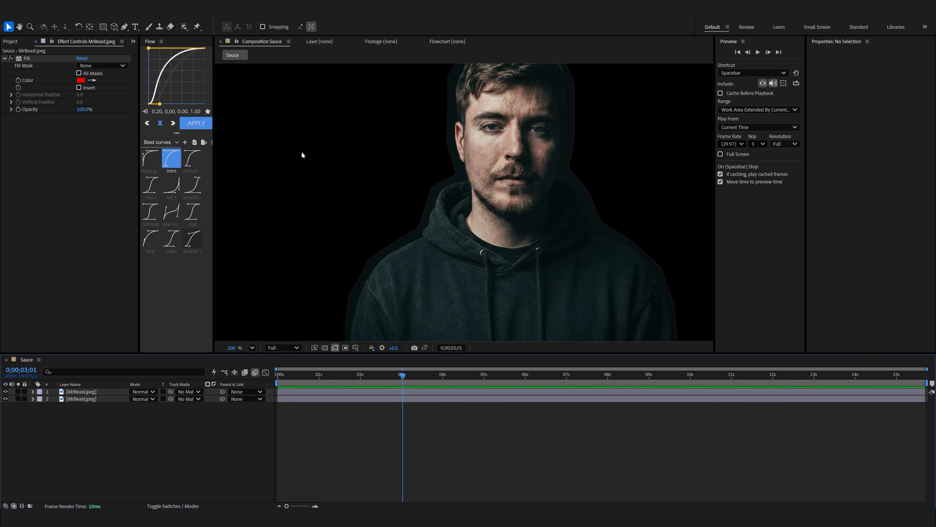
Set the lower portrait copy's Fill color to gray 9E9E9E.
click(80, 80)
drag(730, 320, 635, 315)
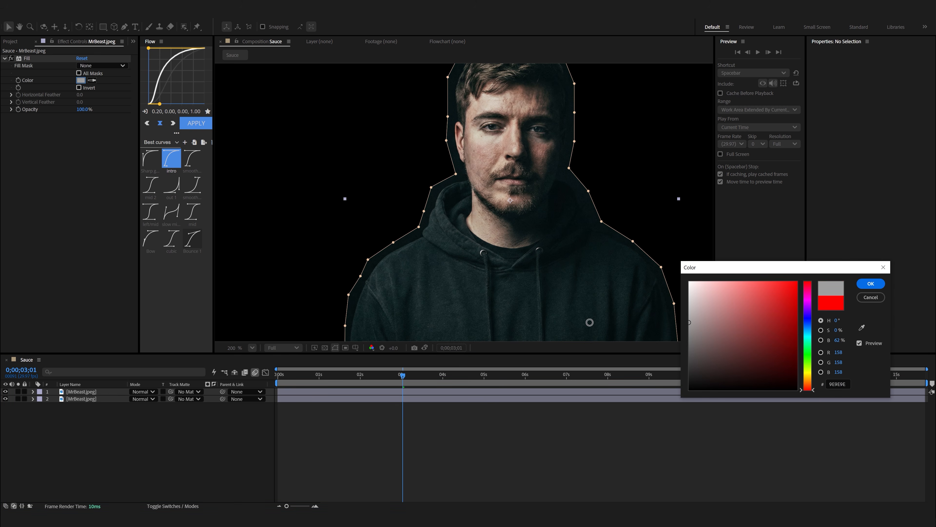
click(870, 283)
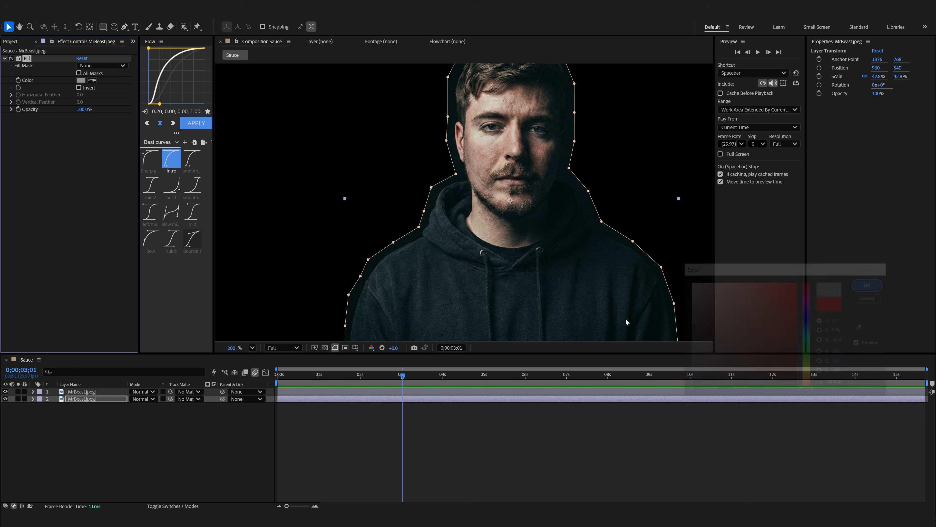
Scale the gray filled copy beneath the portrait up to 44.2% and rename that layer Paper 1.
click(115, 401)
key(s)
drag(140, 411, 88, 403)
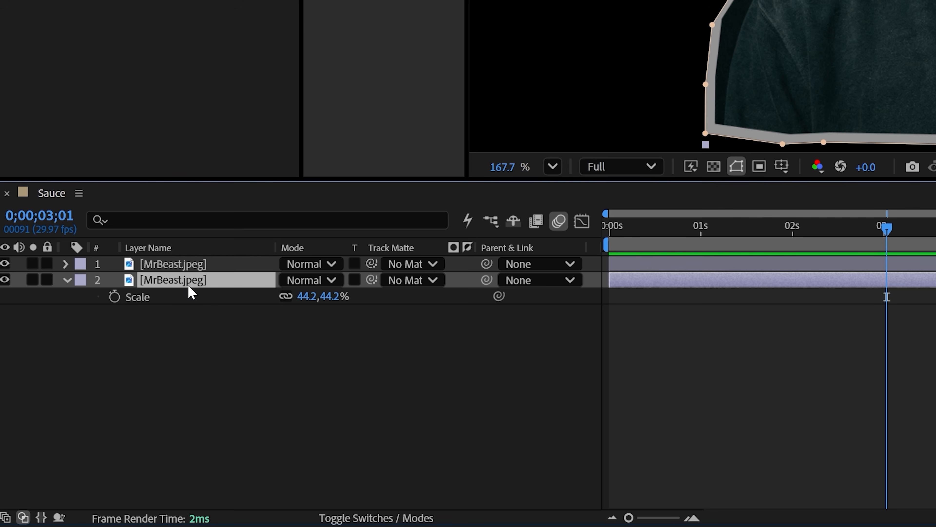
key(Return)
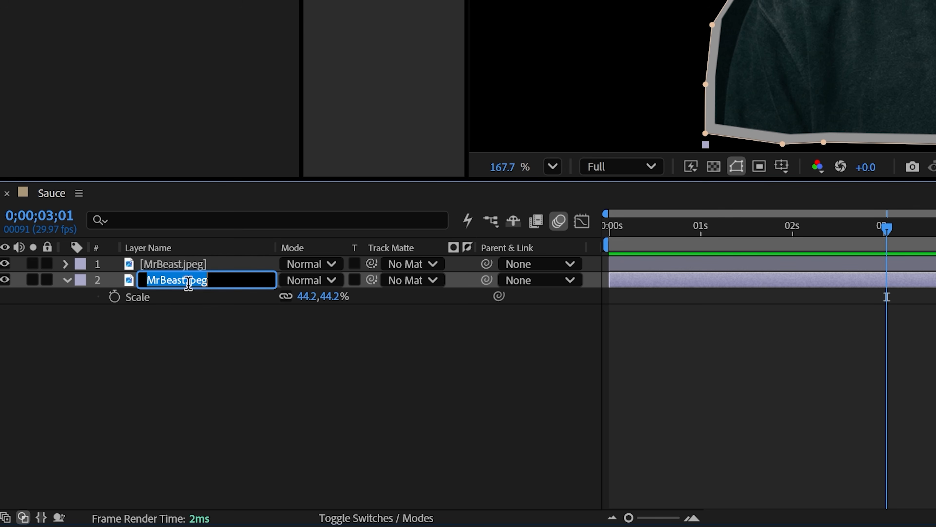
text(Paper 1)
key(Return)
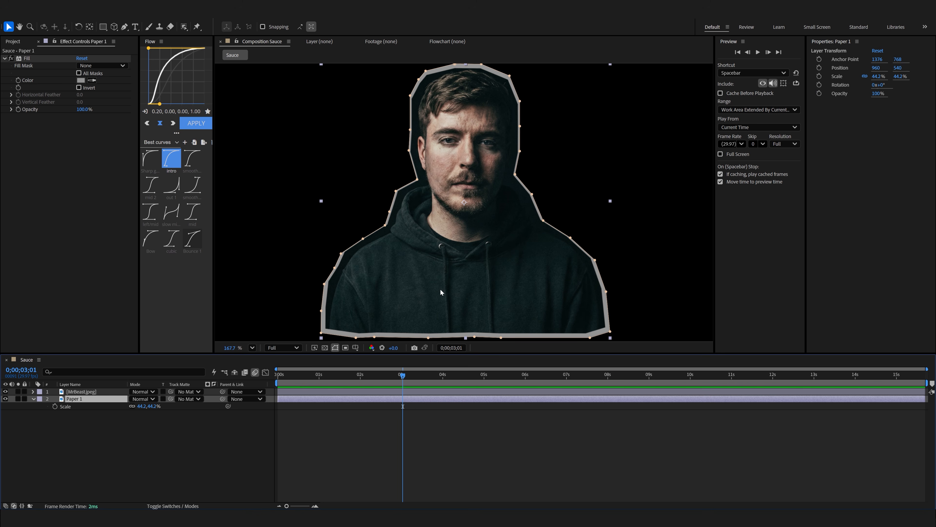
Shift Paper 1 up to Y position 533.4, and place a duplicate of it lower at Y position 543.6.
drag(442, 293, 441, 289)
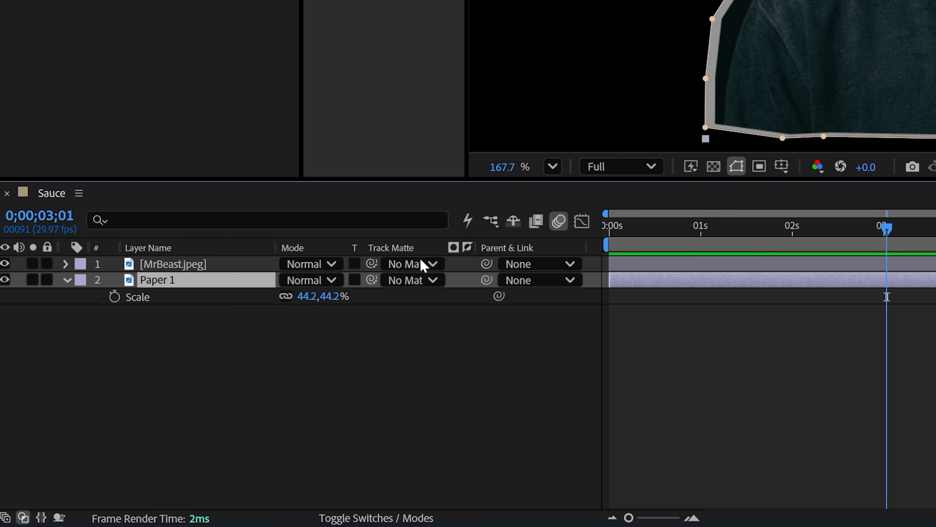
key(ctrl+d)
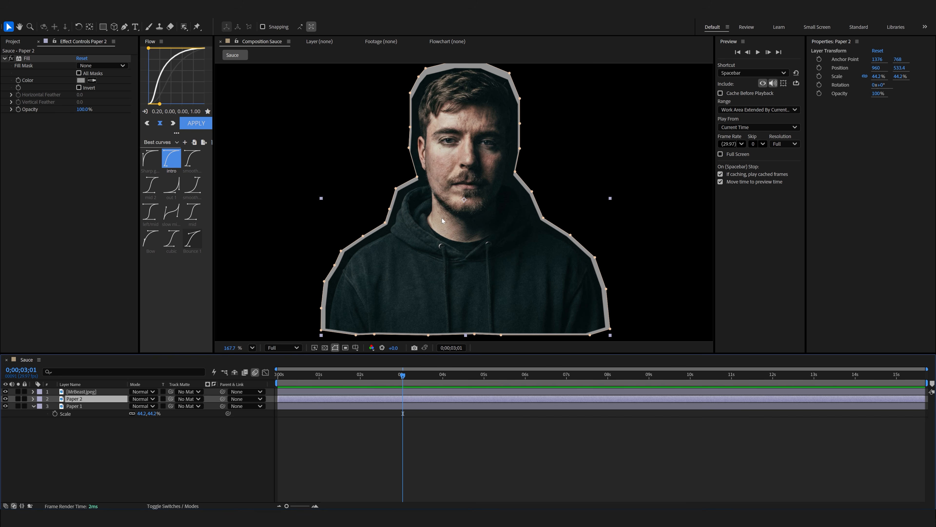
drag(442, 218, 441, 222)
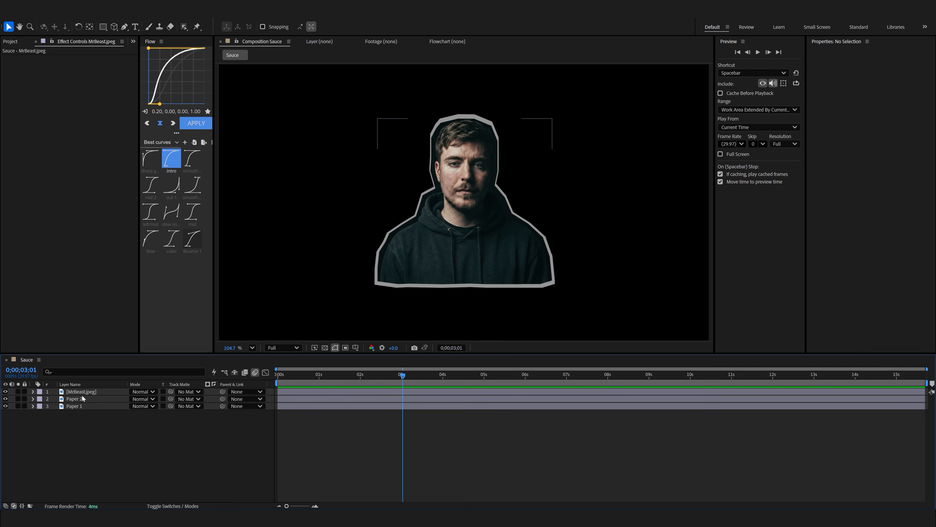
Add a Position expression to the MrBeast.jpeg layer with posterizeTime(5) on the first line and wiggle(3,3) on the second.
click(82, 395)
click(81, 394)
key(p)
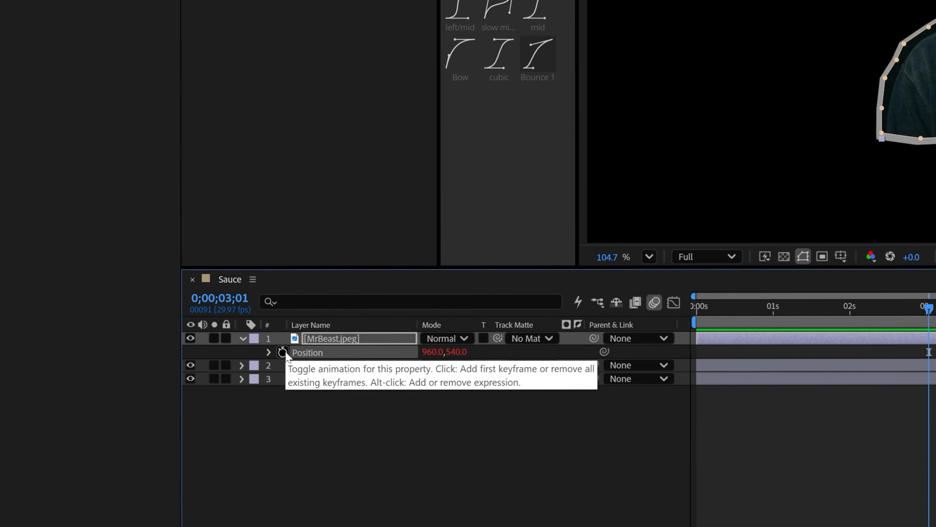
alt+click(282, 352)
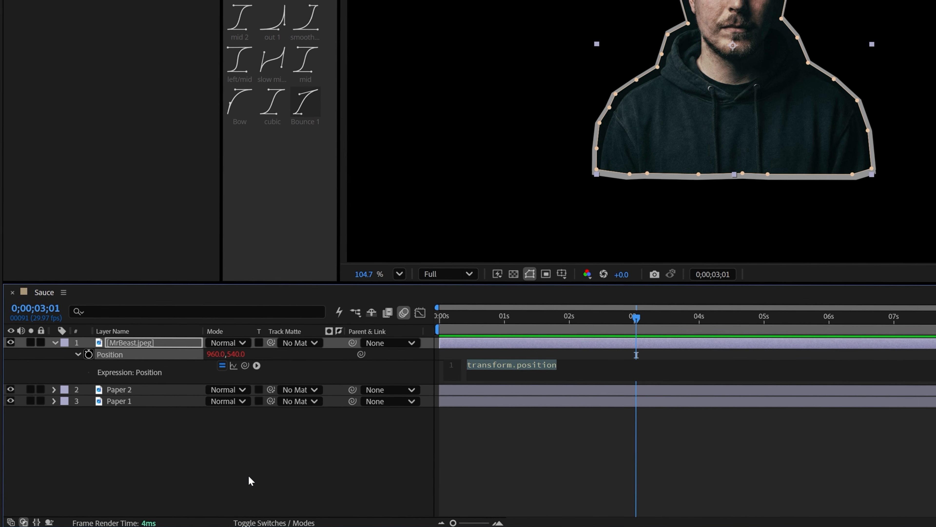
text(poster)
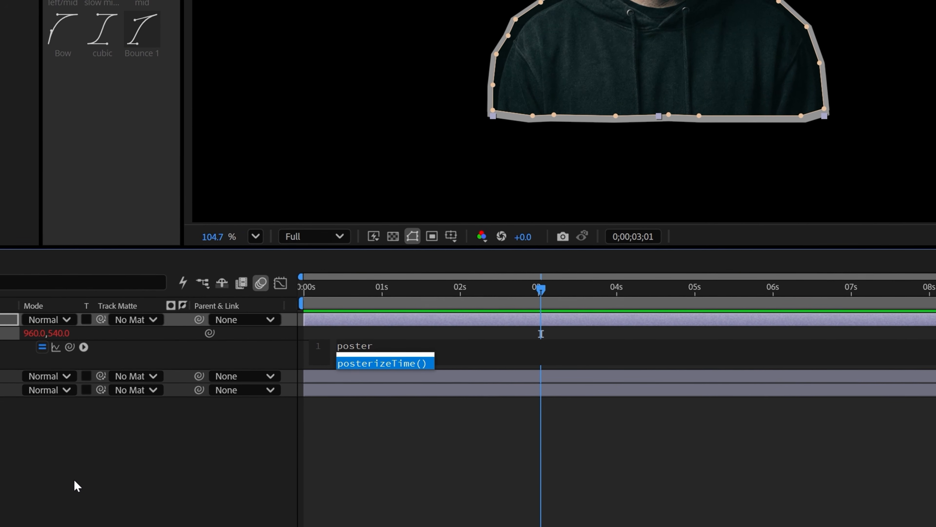
key(Return)
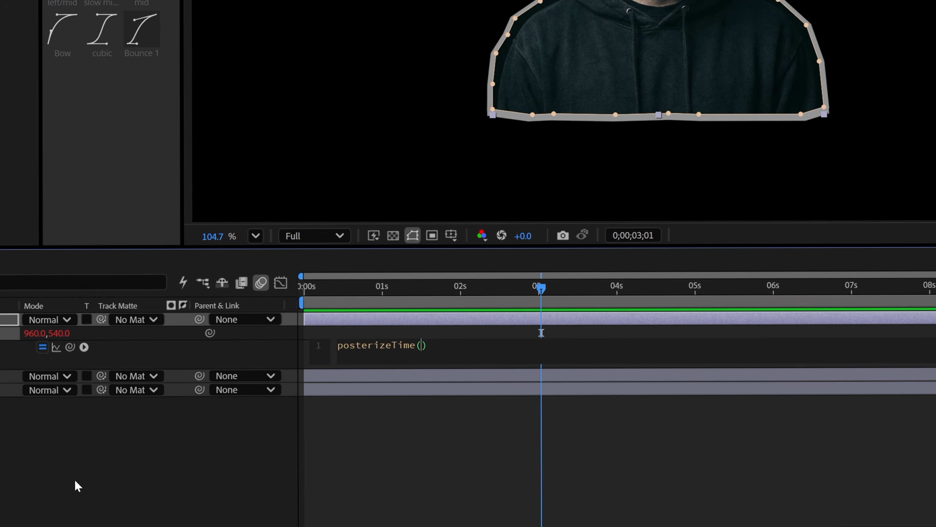
text(5)
key(End)
key(Return)
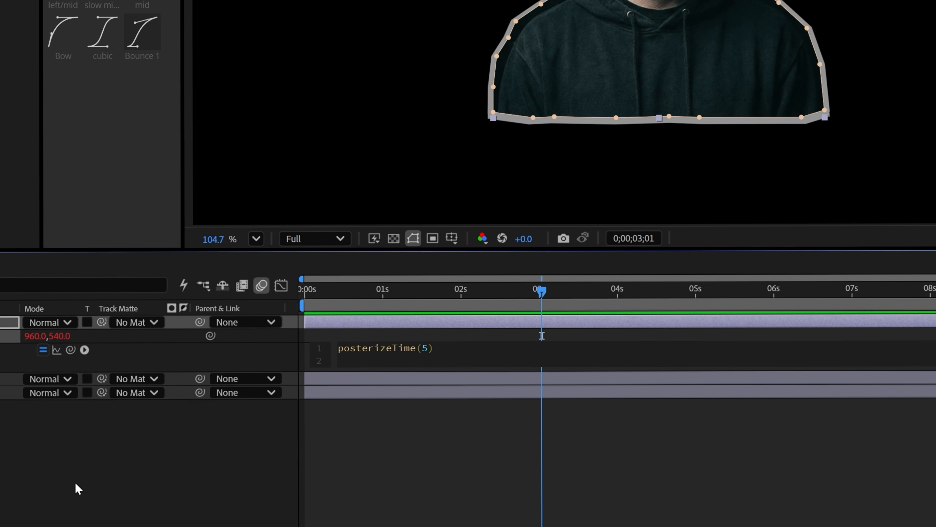
text(wigg)
key(Return)
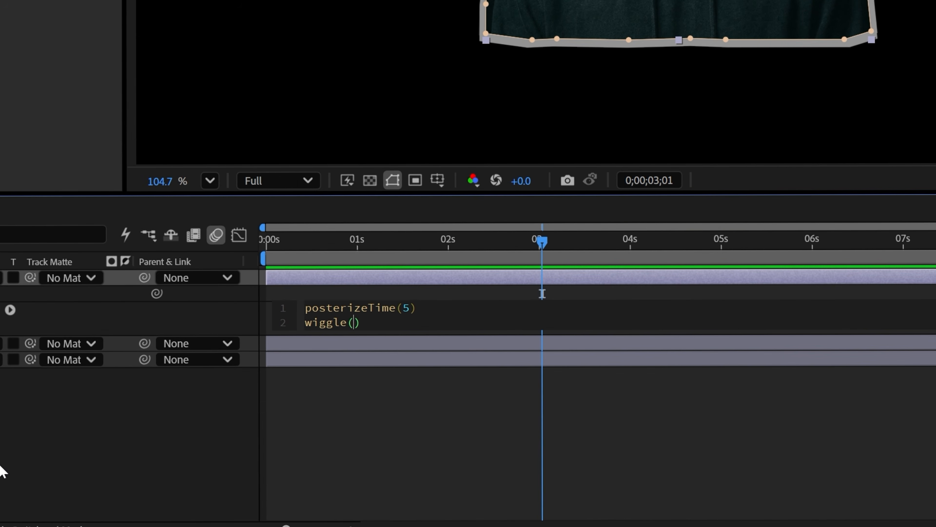
text(3,3)
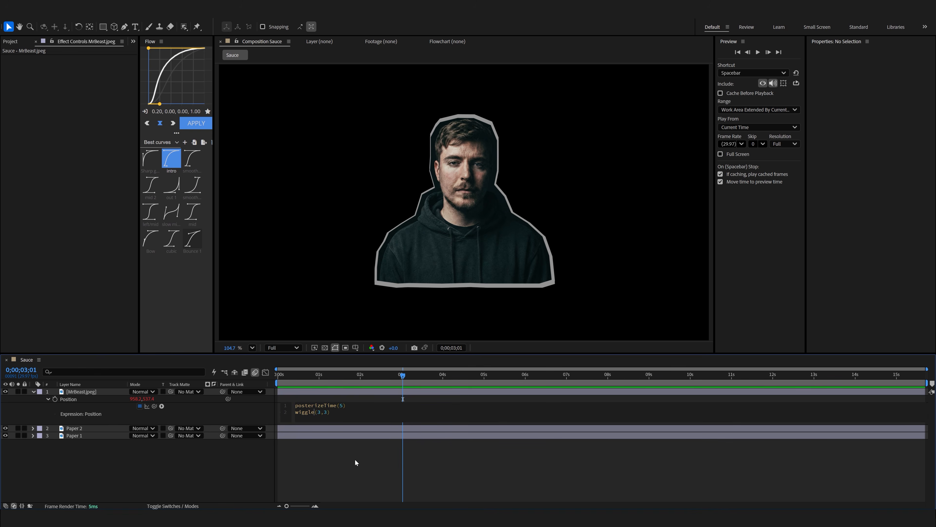
click(355, 459)
Preview the composition from the start and check the portrait's stepped wiggle against the gray outline.
key(space)
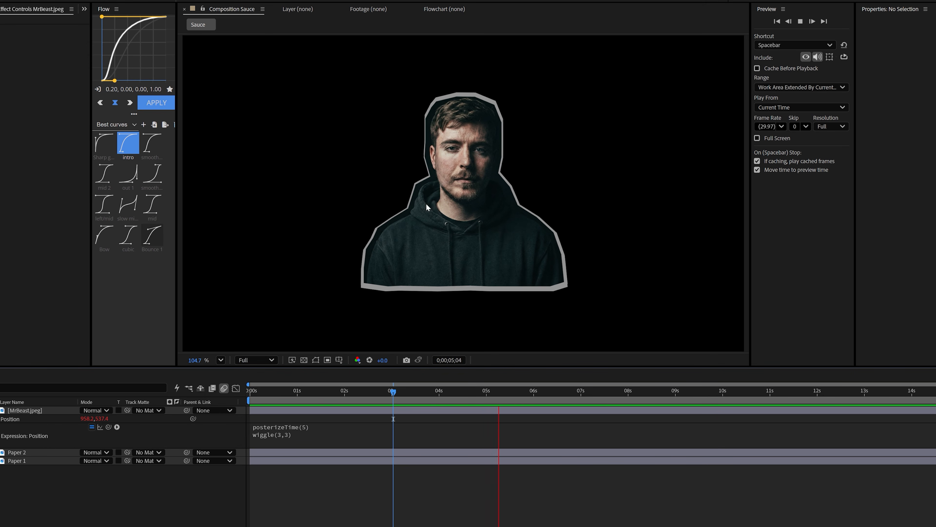
scroll(411, 281, up, 3)
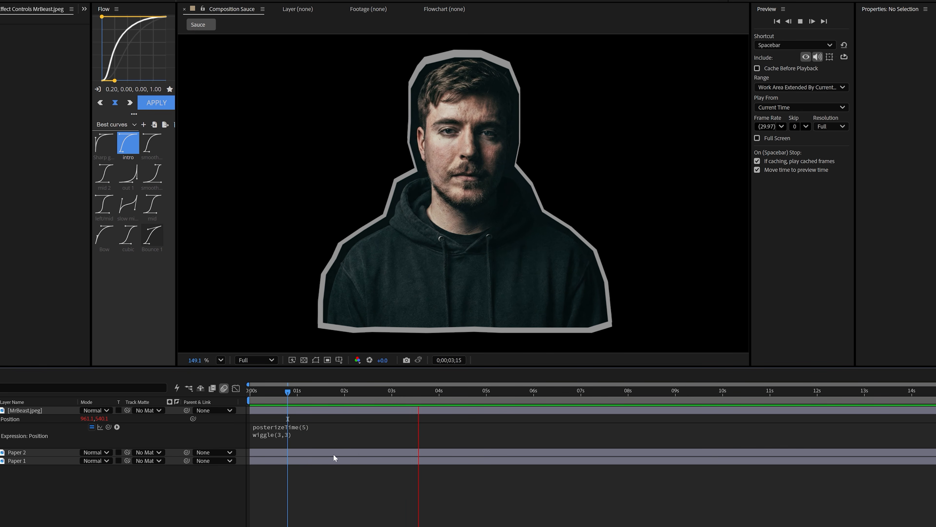
drag(288, 391, 190, 390)
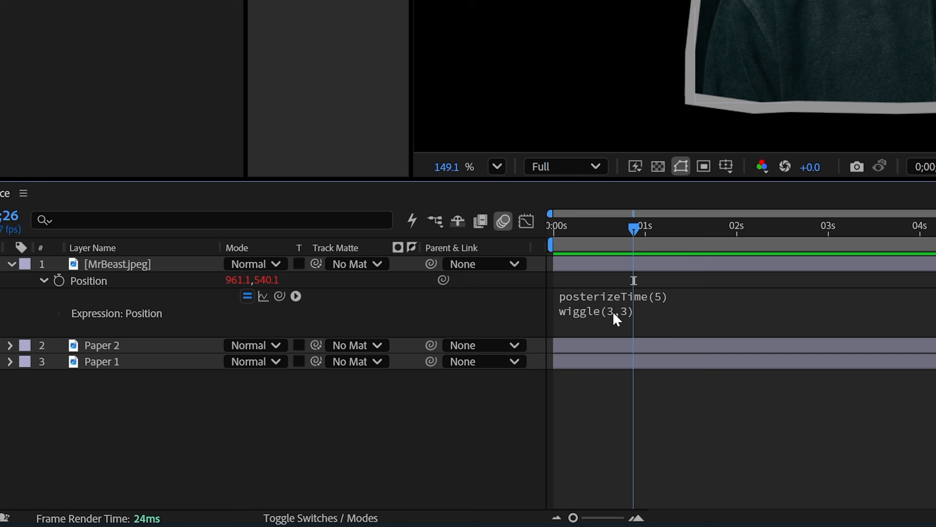
click(308, 414)
key(ctrl+c)
click(242, 415)
Collapse the open layer properties and reveal only the Position property of Paper 2 and Paper 1.
click(138, 269)
key(ctrl+a)
key(u)
click(135, 349)
click(122, 285)
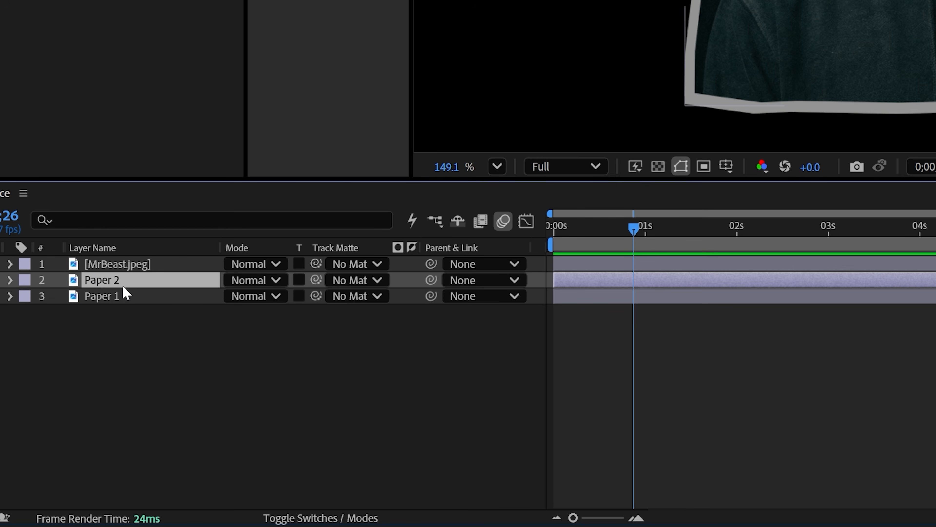
shift+click(119, 301)
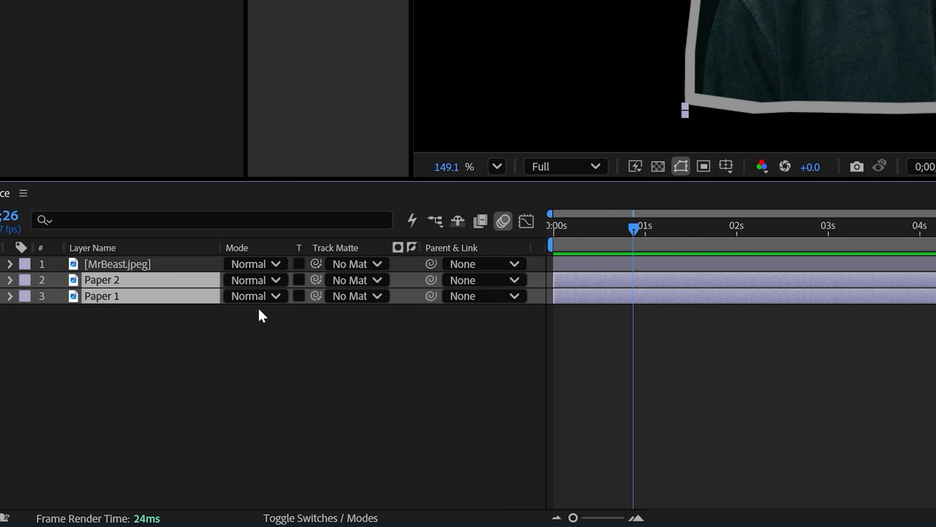
key(p)
click(94, 403)
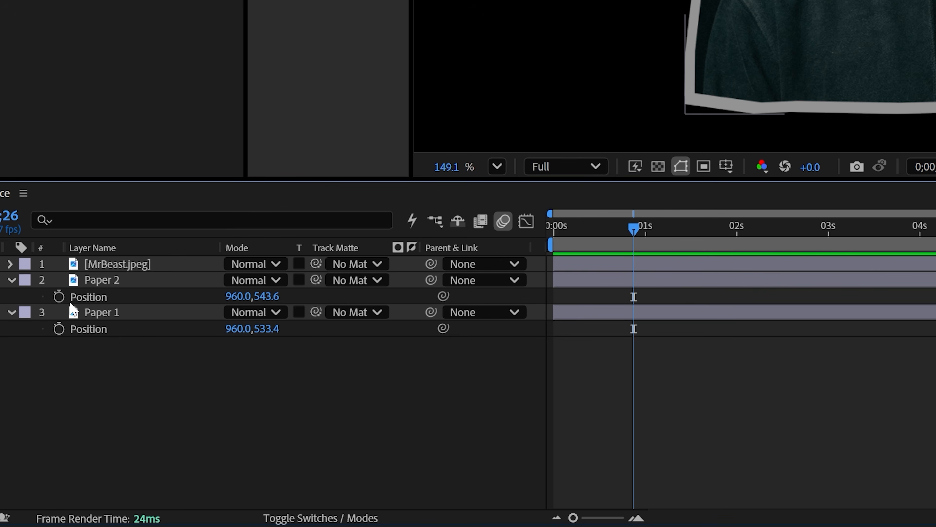
Give the Position of both Paper 2 and Paper 1 the expression posterizeTime(5) followed by wiggle(3,5).
alt+click(59, 297)
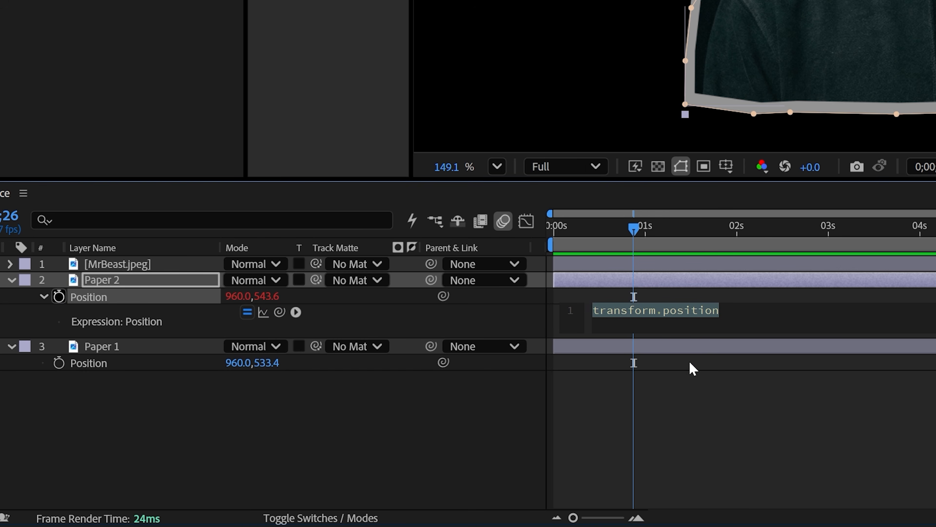
key(ctrl+v)
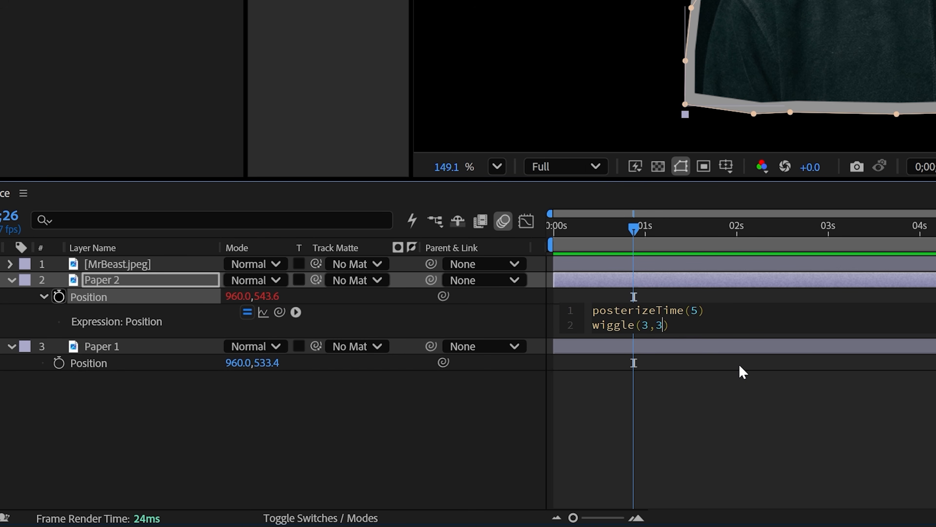
key(BackSpace)
text(5)
key(ctrl+a)
click(494, 475)
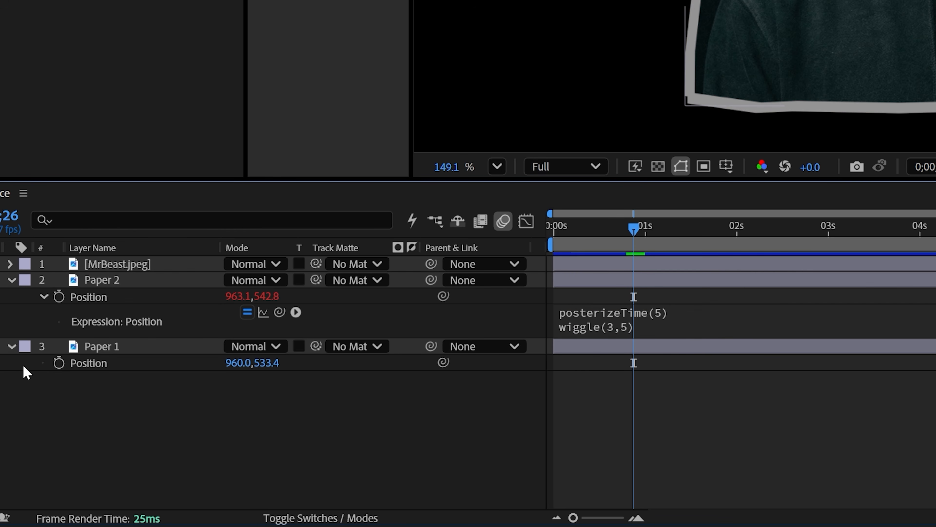
alt+click(59, 363)
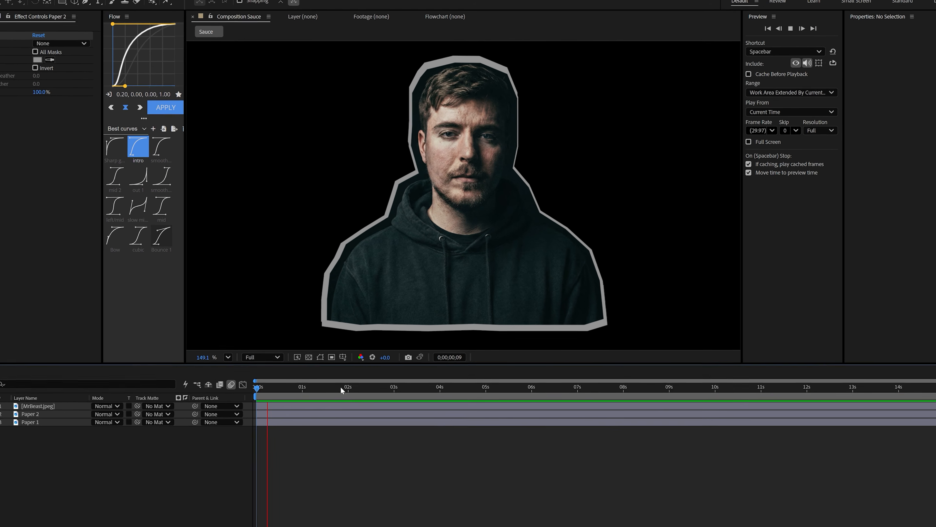
Move to 0;00;01;28 and apply the Roughen Edges effect to the Paper 2 layer.
click(342, 390)
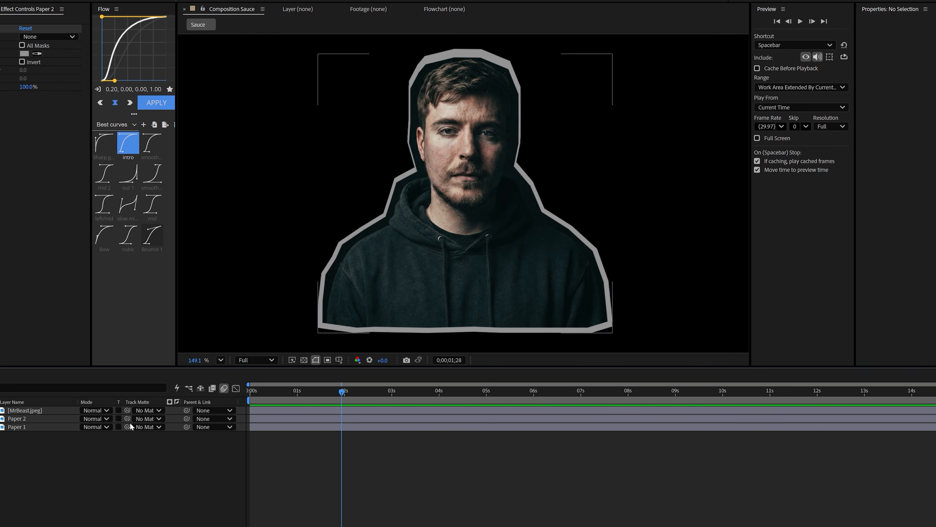
click(35, 420)
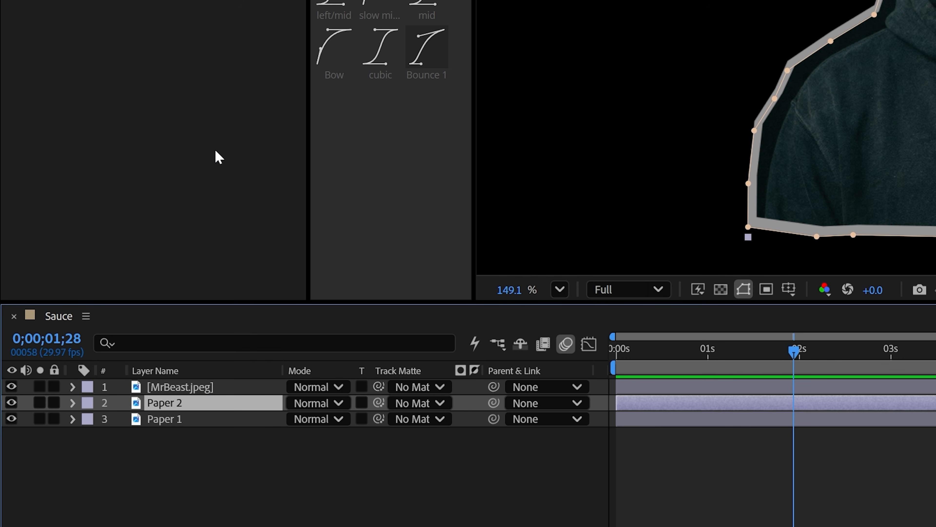
key(ctrl+space)
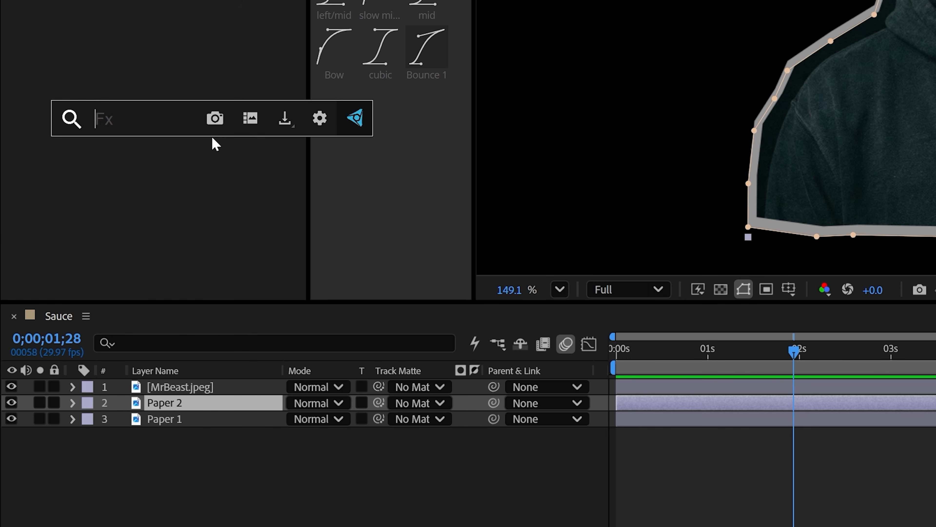
text(roug)
key(Return)
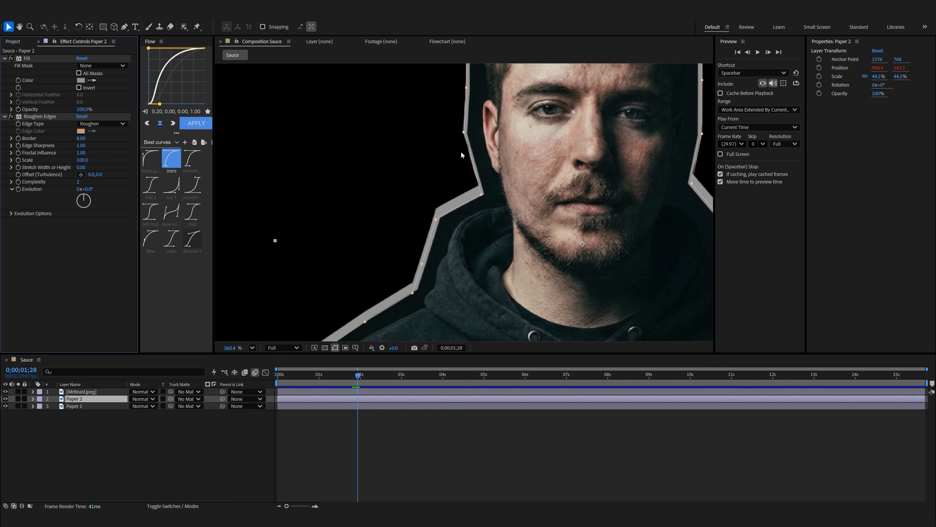
Set Paper 2's Roughen Edges to Complexity 10, Border 18.10 and Edge Sharpness 10.00.
scroll(461, 151, up, 5)
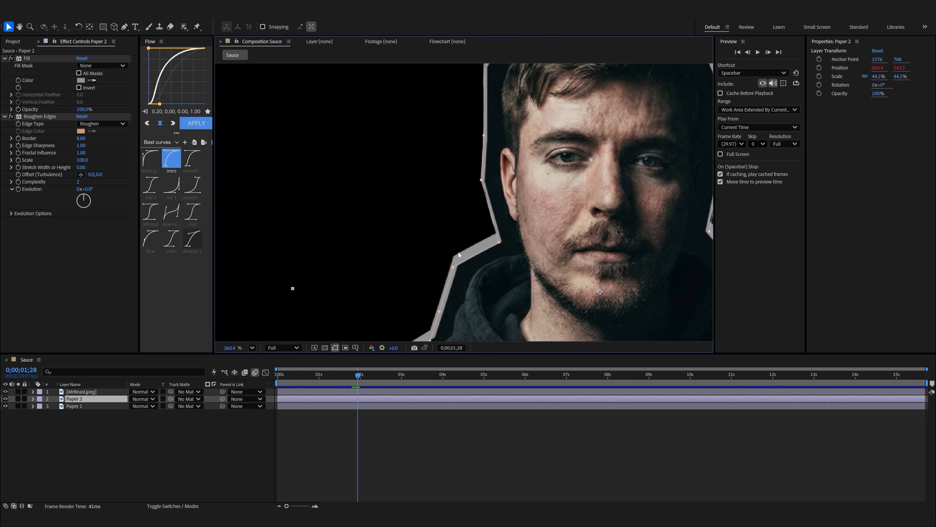
drag(78, 184, 105, 179)
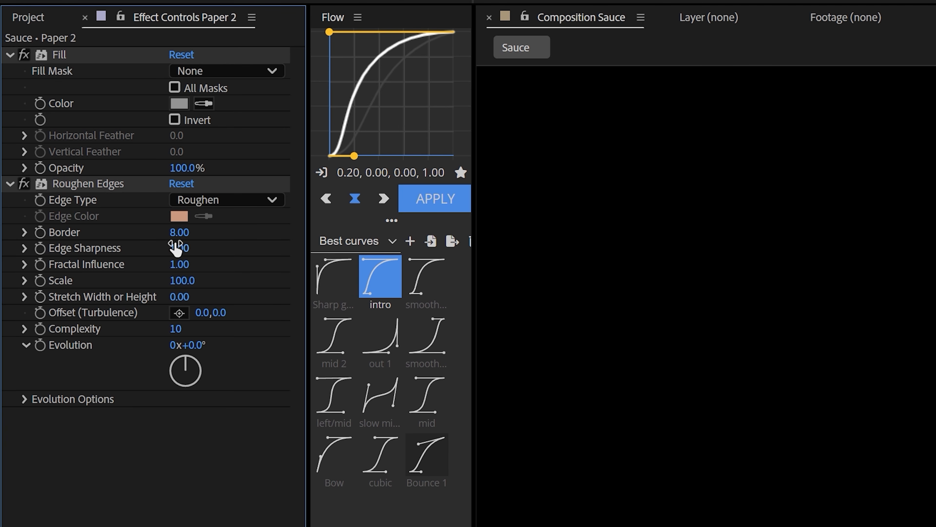
drag(177, 248, 386, 260)
drag(180, 232, 281, 231)
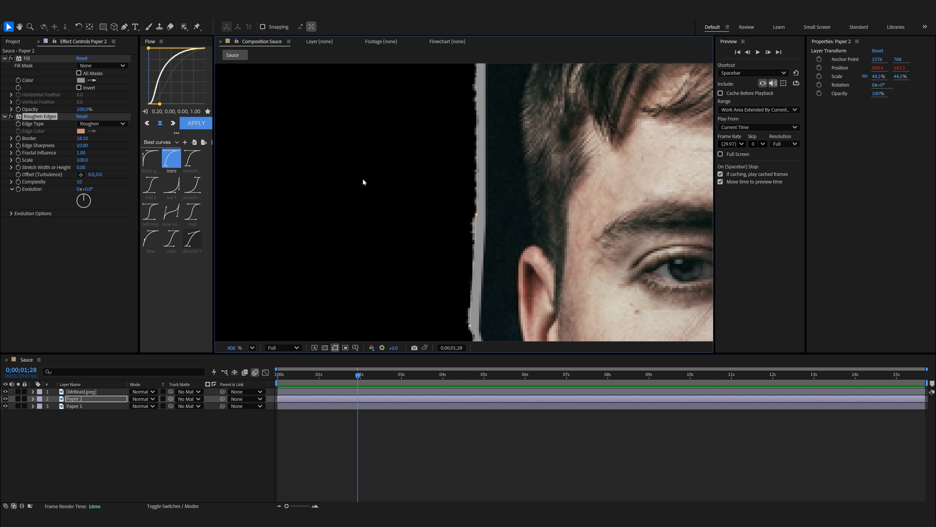
Copy the Roughen Edges effect with its settings from Paper 2 onto Paper 1.
click(52, 118)
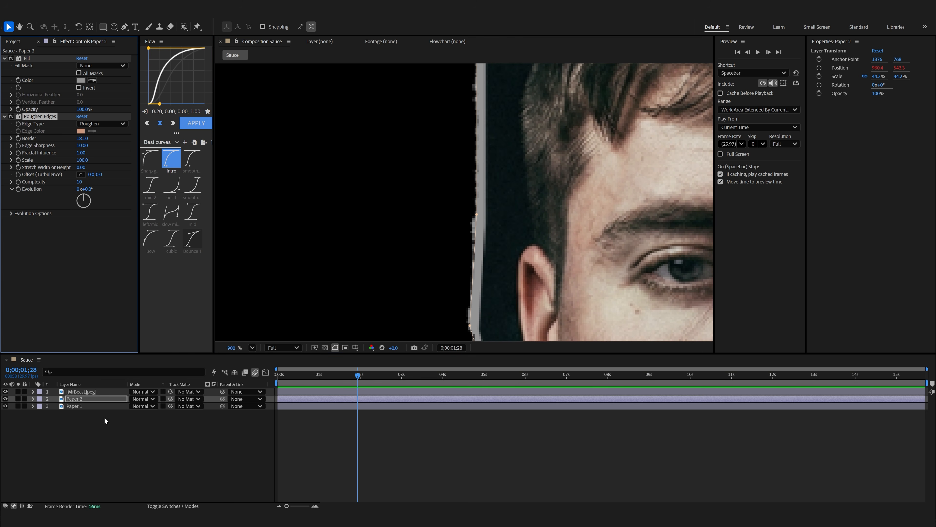
click(82, 405)
key(ctrl+v)
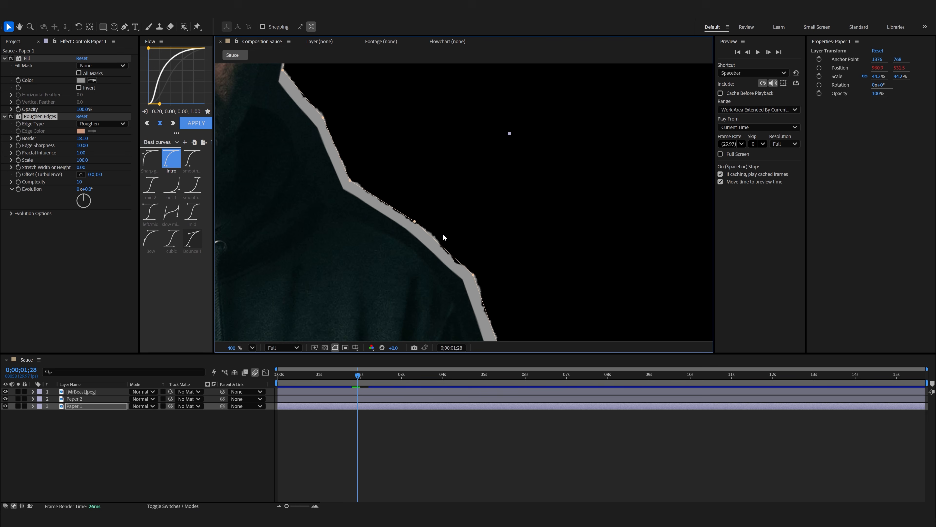
scroll(437, 232, up, 3)
key(shift+slash)
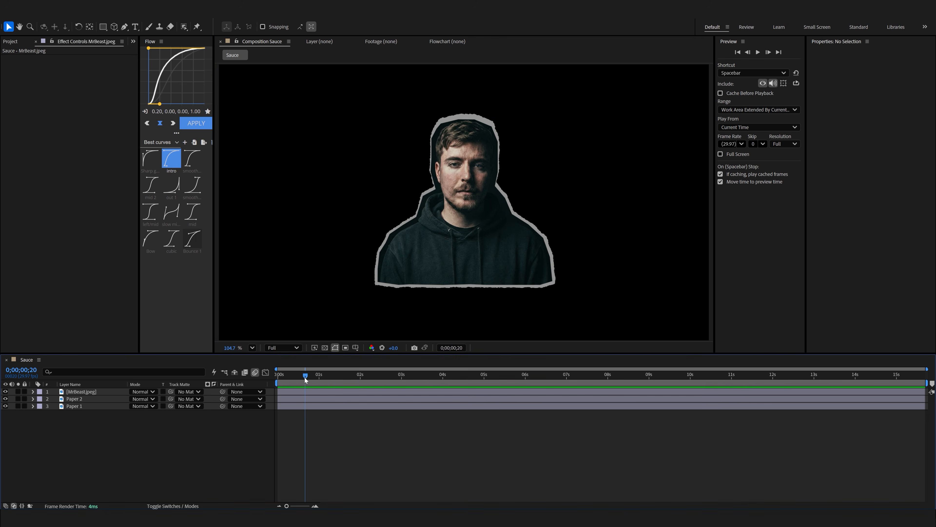
Pre-compose the MrBeast.jpeg, Paper 2 and Paper 1 layers into a composition named MrBeast, moving all attributes.
drag(305, 377, 356, 375)
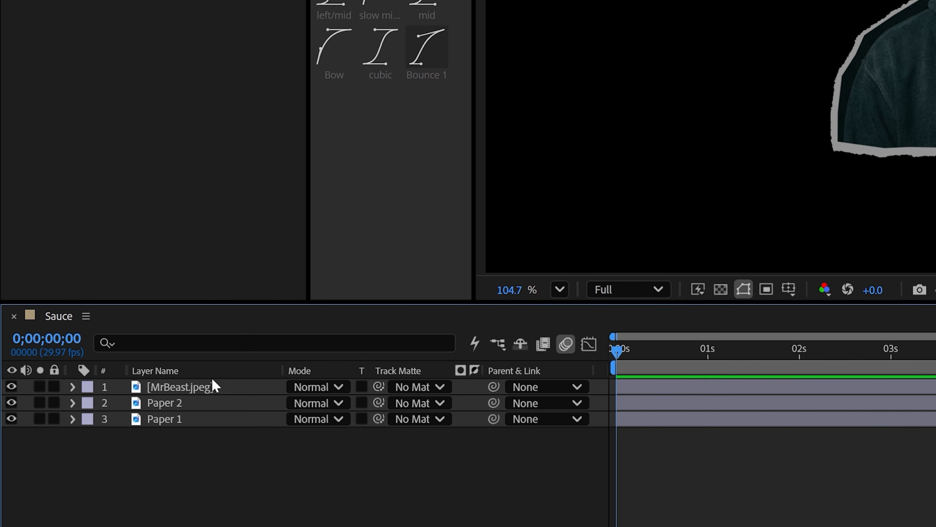
click(93, 392)
shift+click(82, 406)
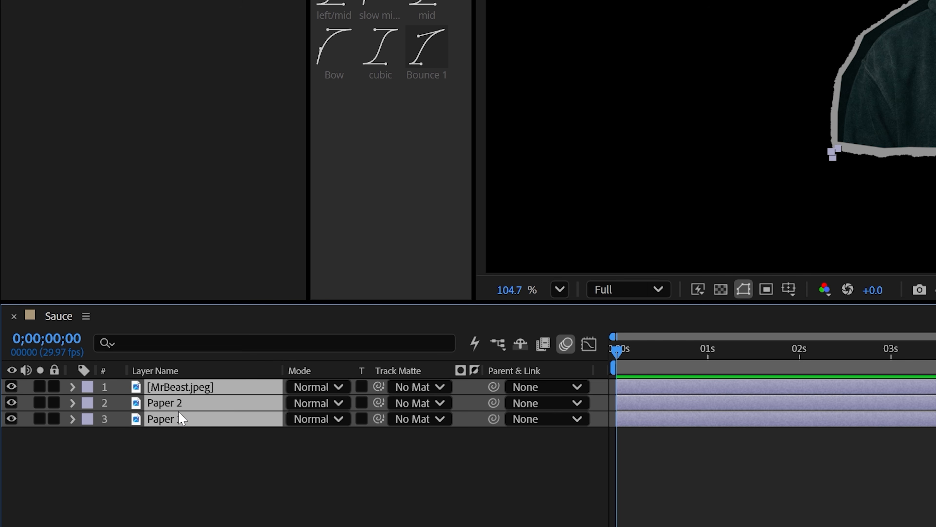
right_click(190, 420)
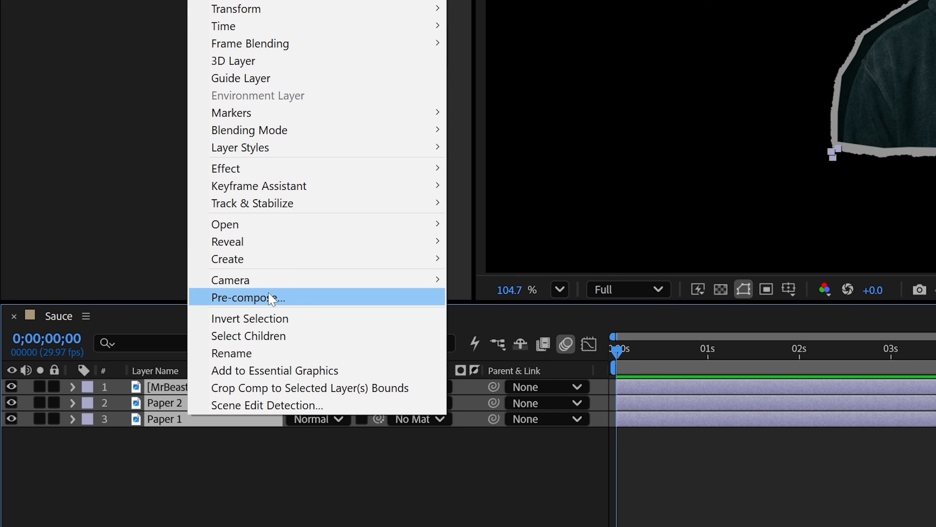
click(271, 297)
text(MrBeas)
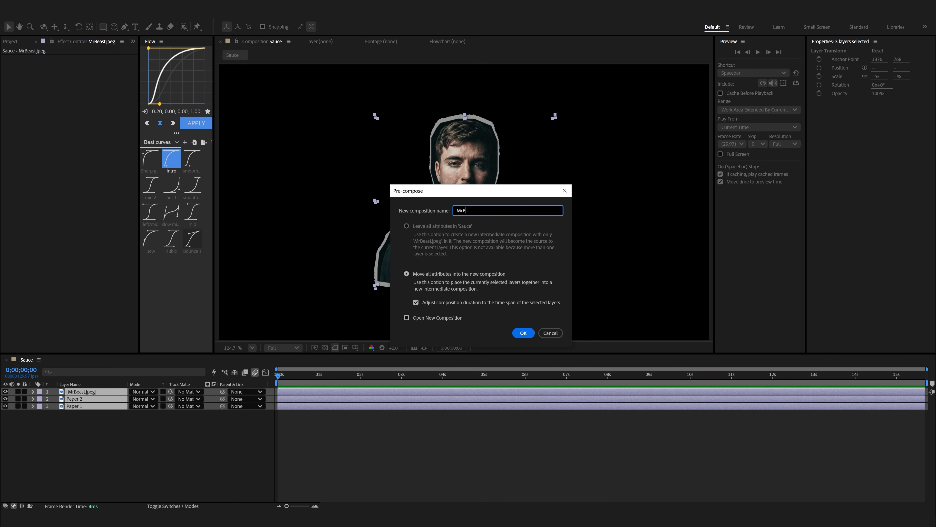
text(y)
key(BackSpace)
key(BackSpace)
key(BackSpace)
key(BackSpace)
text(usy)
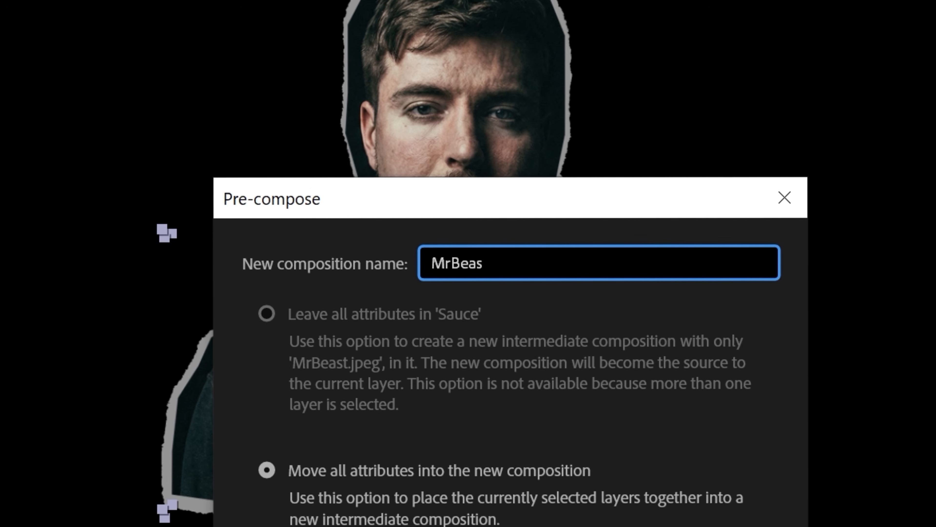
text(t)
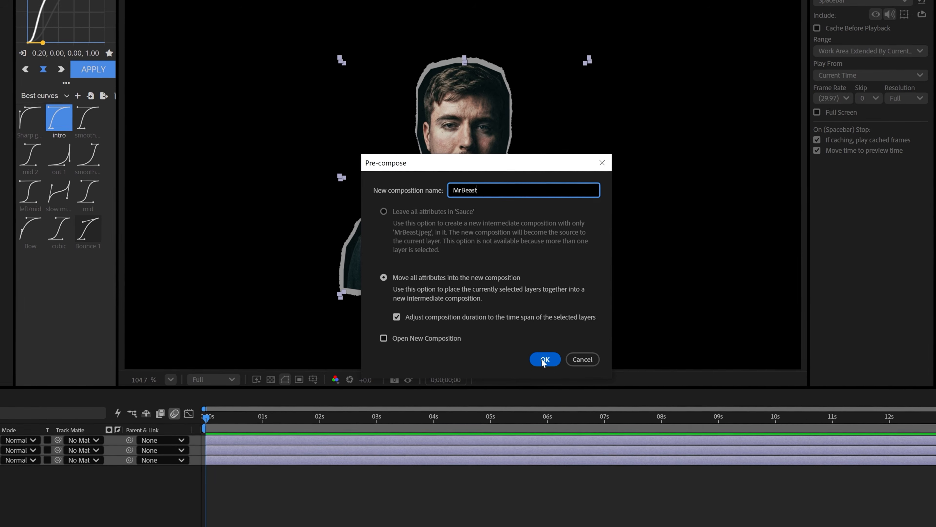
click(542, 359)
scroll(465, 282, up, 3)
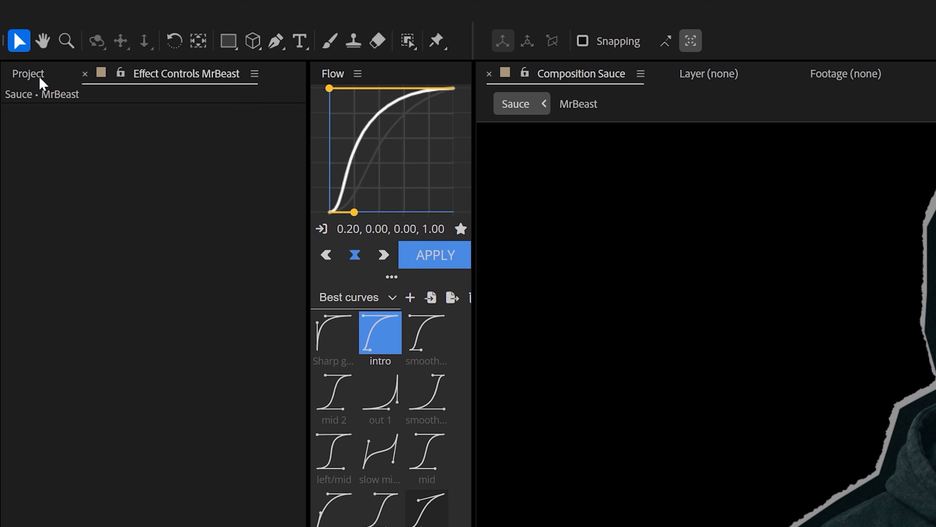
Place Texturelabs_Grunge_340M.jpg above the MrBeast layer in the Sauce composition and show the blend mode and track matte columns.
click(13, 41)
click(45, 327)
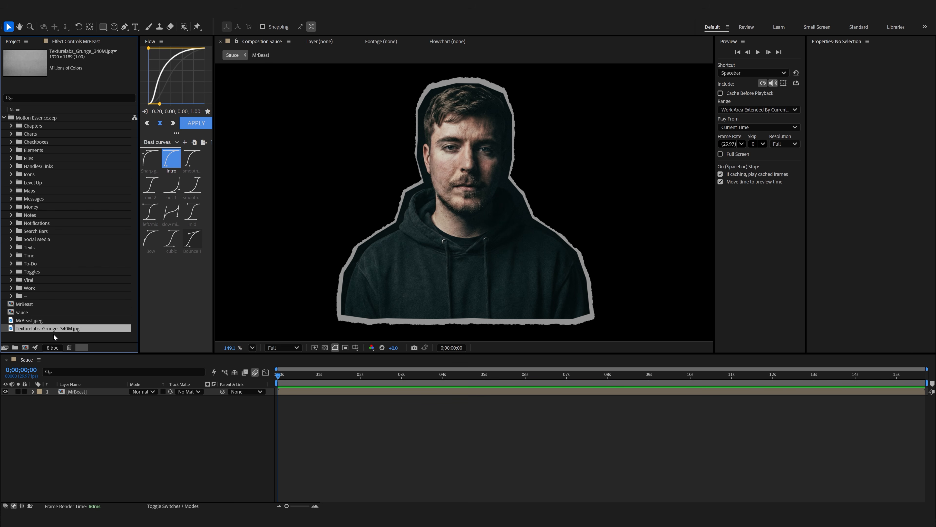
drag(53, 333, 74, 393)
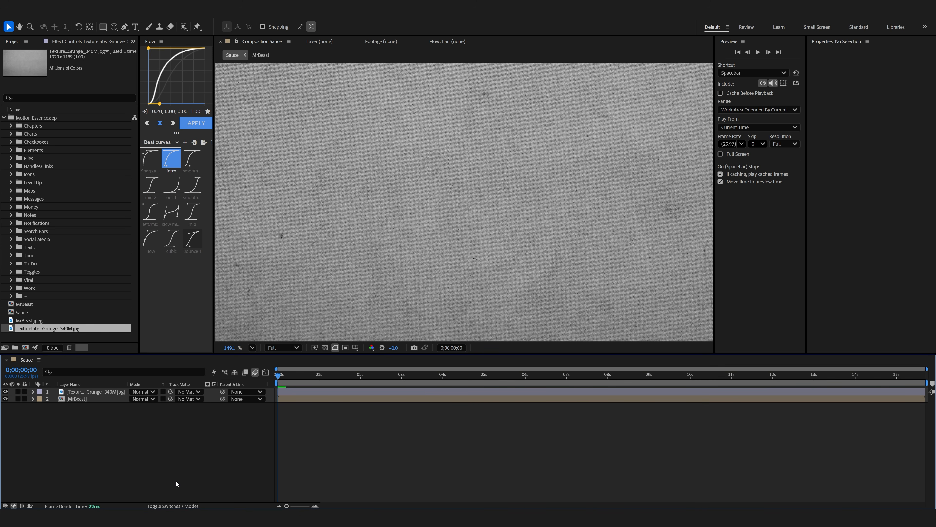
click(160, 505)
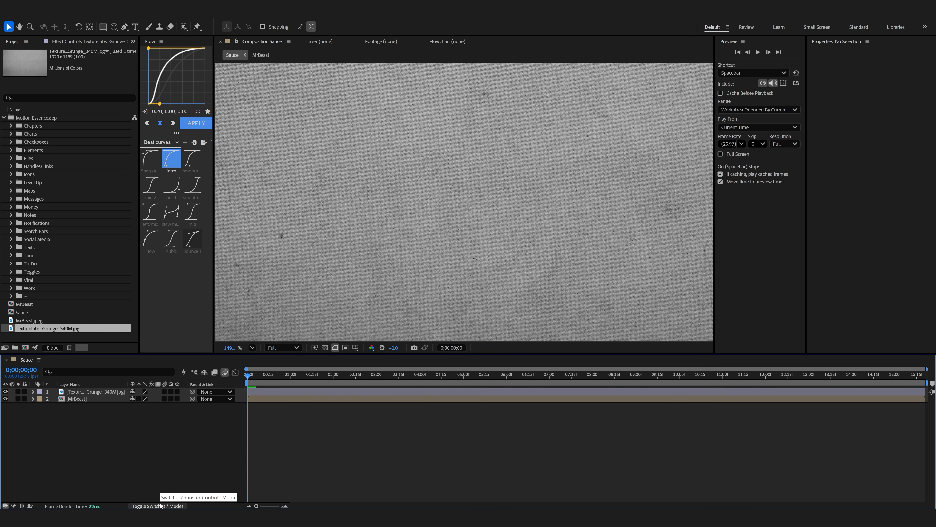
click(159, 505)
click(160, 505)
click(159, 505)
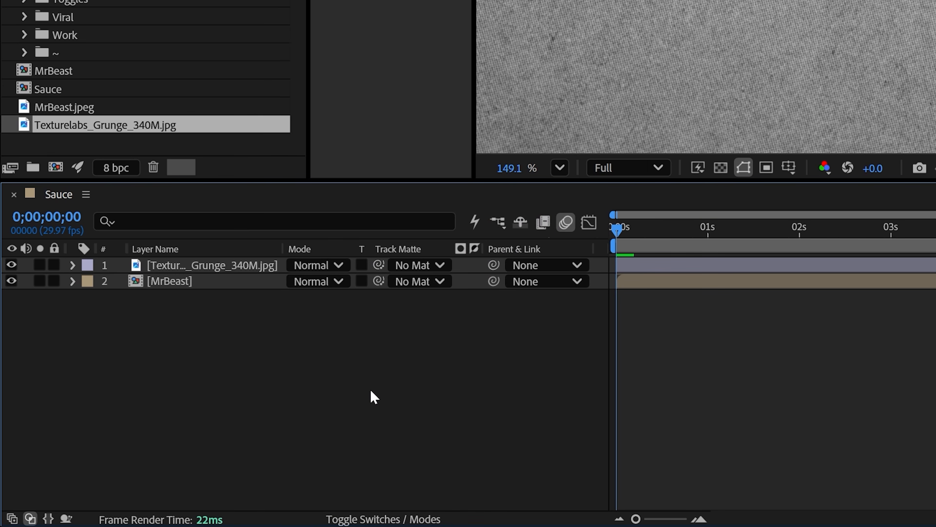
Use the MrBeast layer as the grunge texture's track matte and turn the MrBeast layer's visibility back on.
drag(379, 265, 217, 289)
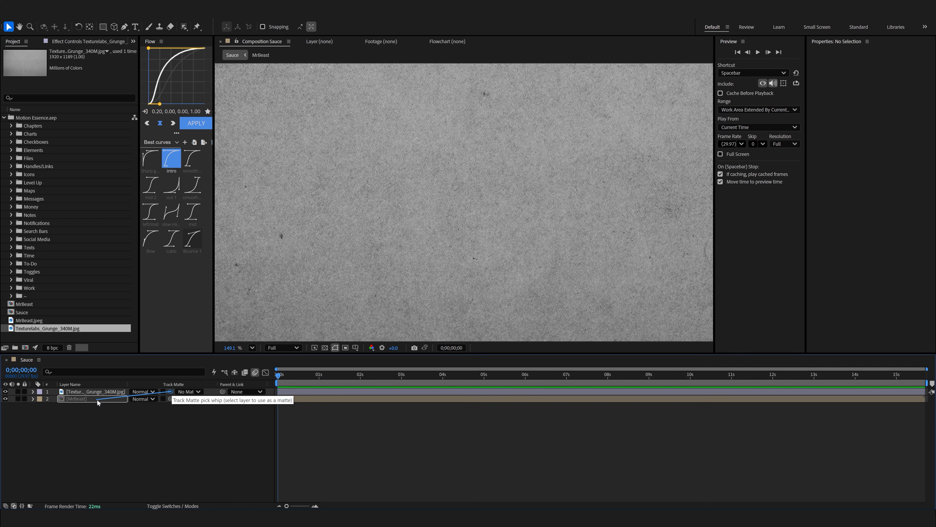
drag(98, 403, 99, 401)
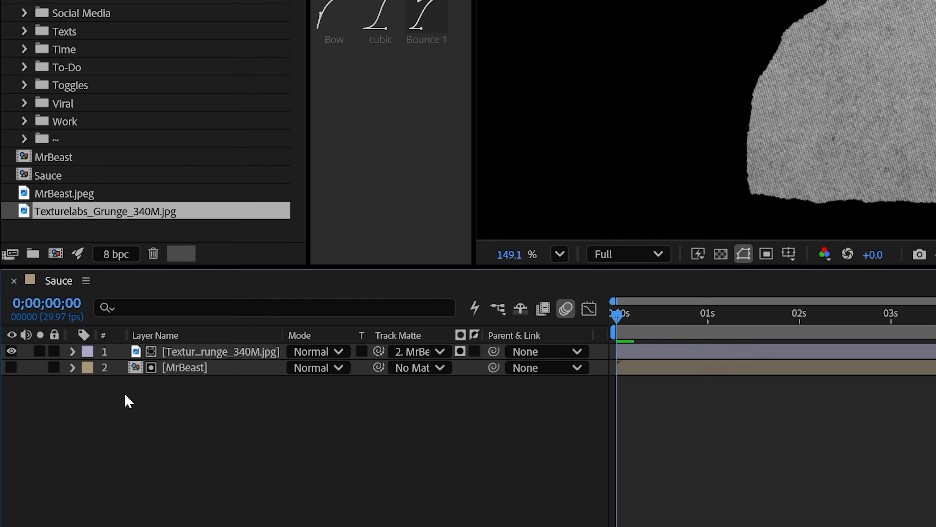
click(11, 367)
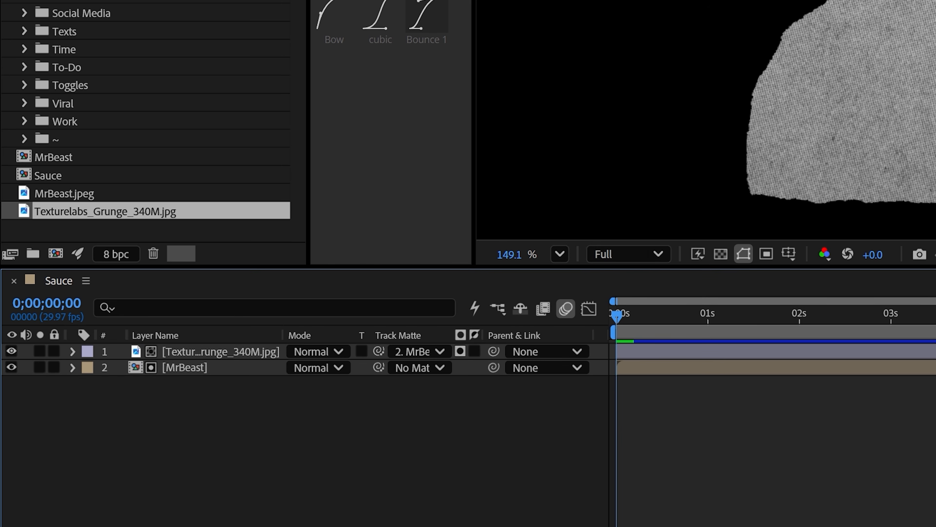
Set the grunge texture layer's blending mode to Overlay and inspect the paper grain on the cutout.
click(325, 354)
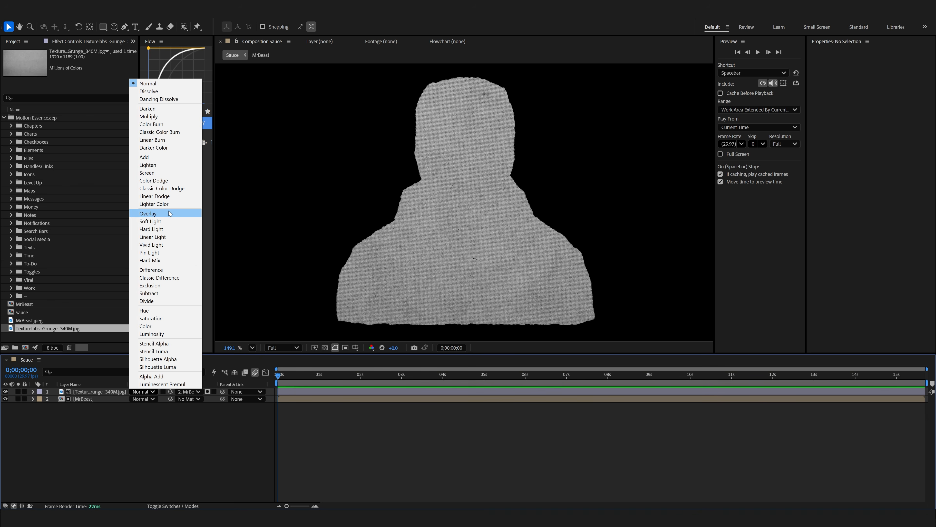
click(169, 213)
scroll(433, 189, up, 10)
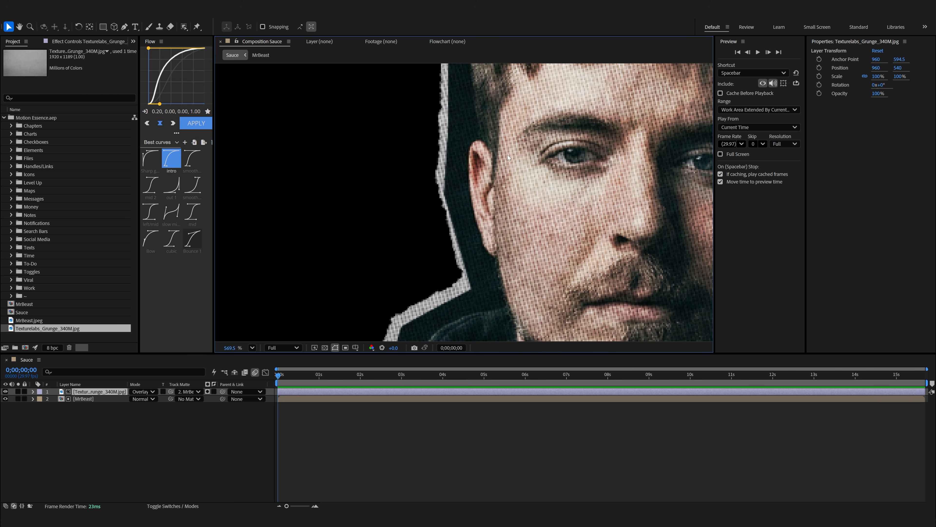
scroll(482, 177, down, 10)
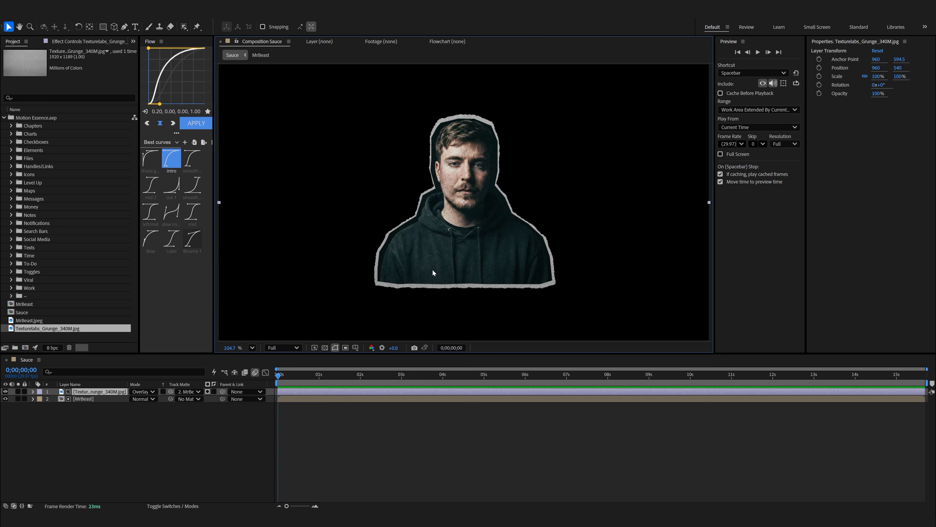
scroll(461, 152, up, 6)
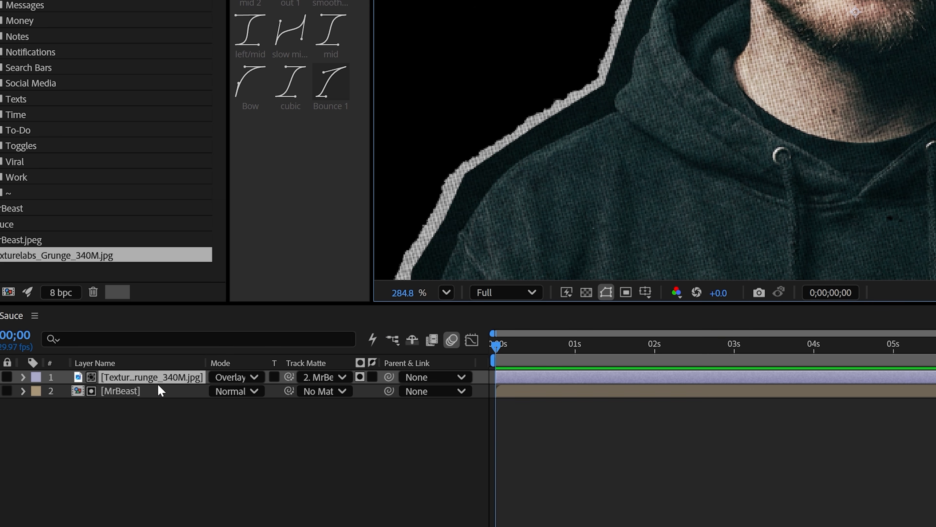
Give the grunge texture's Position the expression posterizeTime(5) followed by wiggle(3,150), and preview the animation.
key(p)
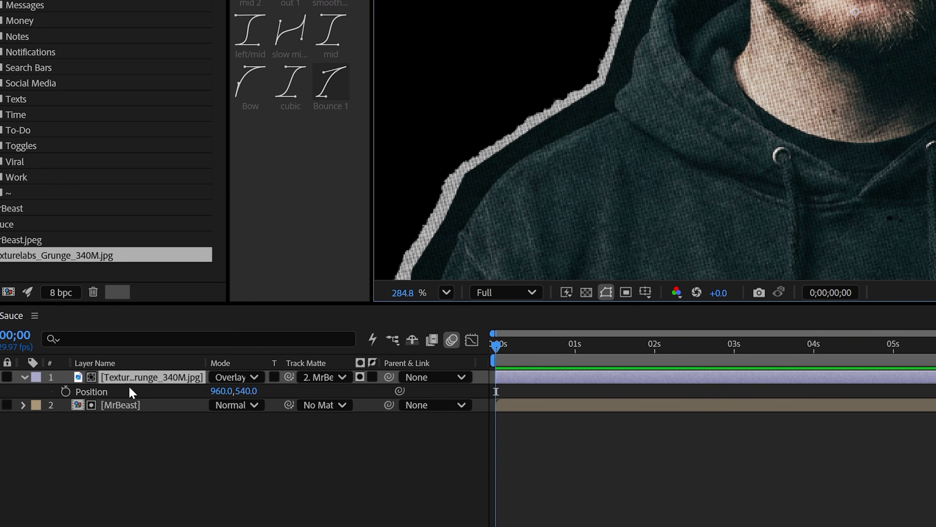
alt+click(66, 392)
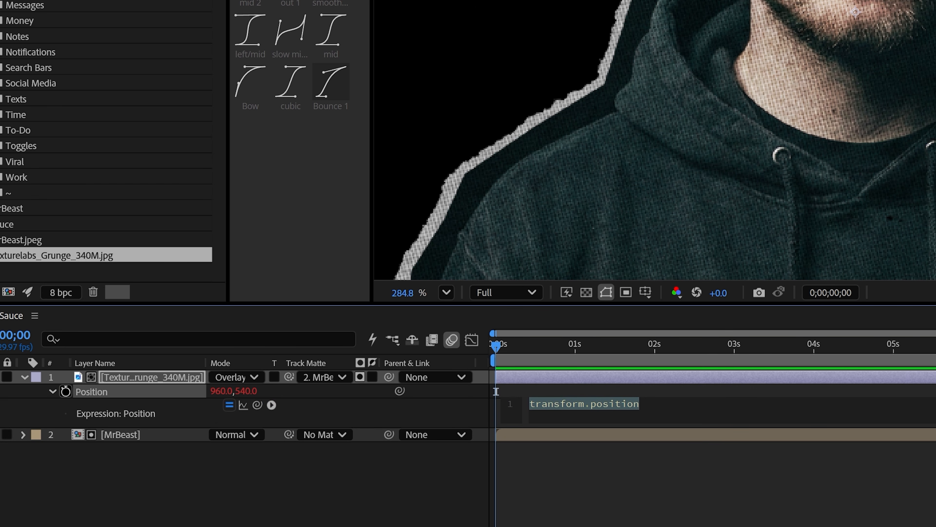
text(poster)
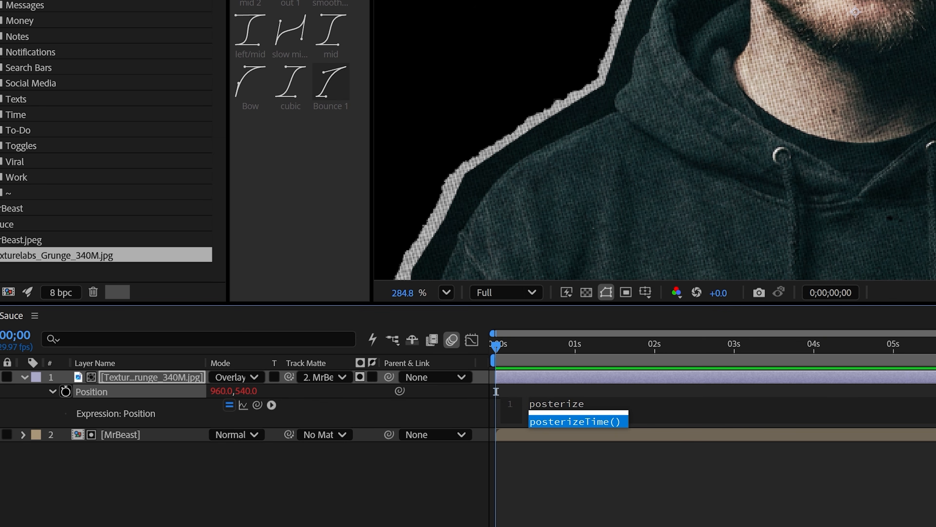
text(ize)
key(Return)
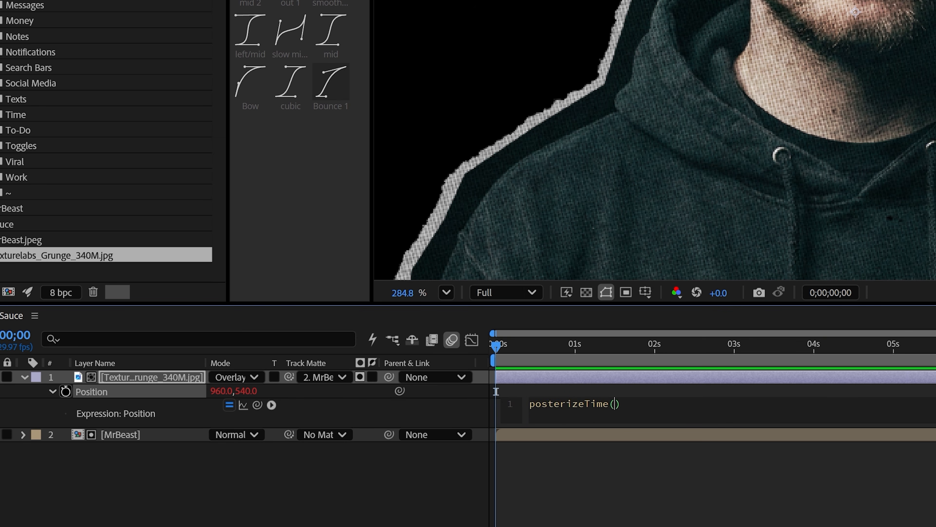
key(Return)
text(wiggle)
key(Return)
key(KP_Enter)
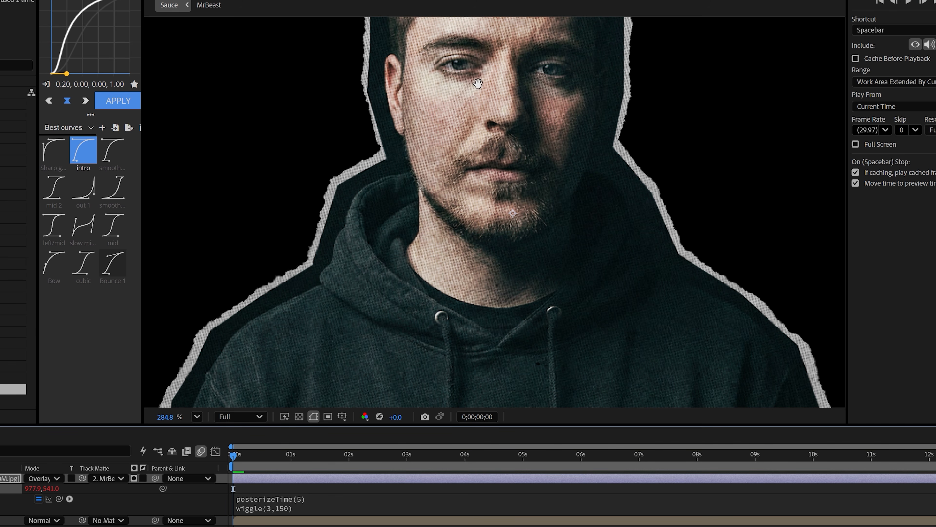
key(space)
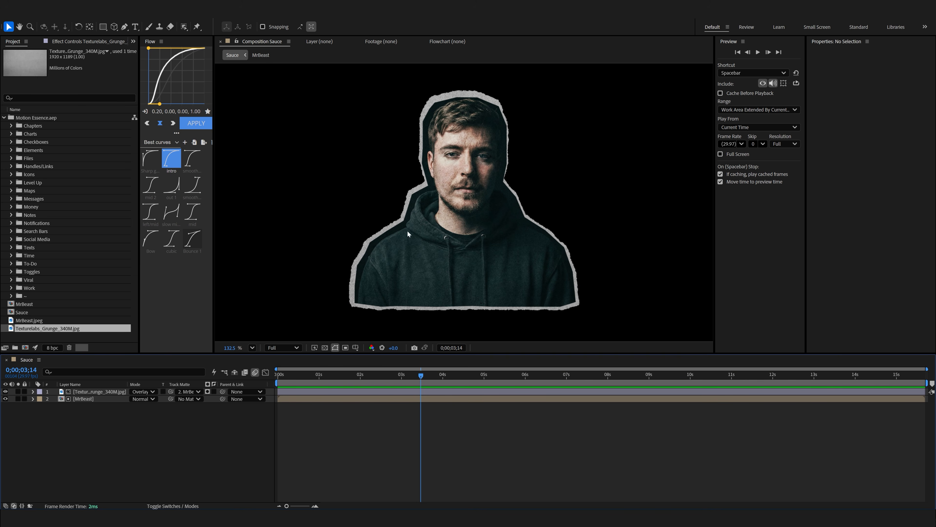
Open the MrBeast precomp and link the Mask Paths of the two lower layers to the top layer's Mask Path.
double_click(88, 398)
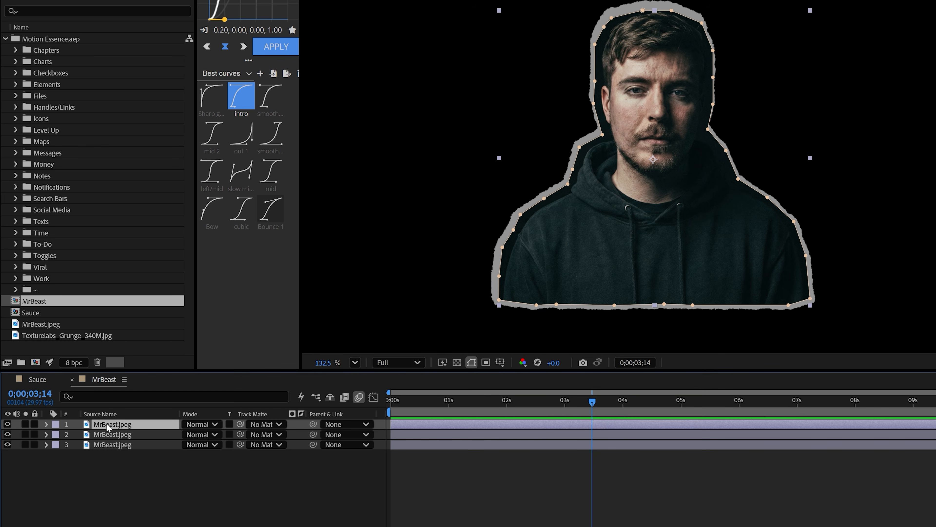
shift+click(111, 446)
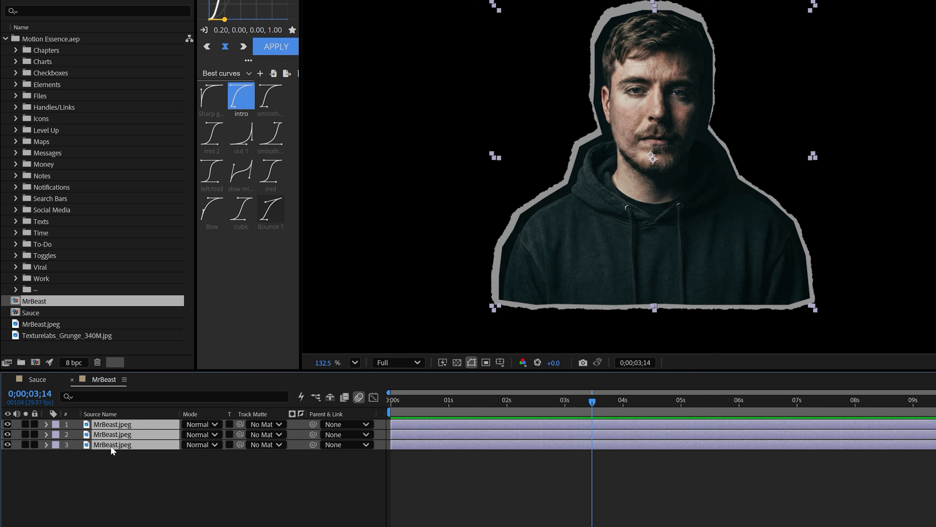
key(m)
drag(487, 453, 198, 367)
drag(488, 407, 180, 368)
click(183, 361)
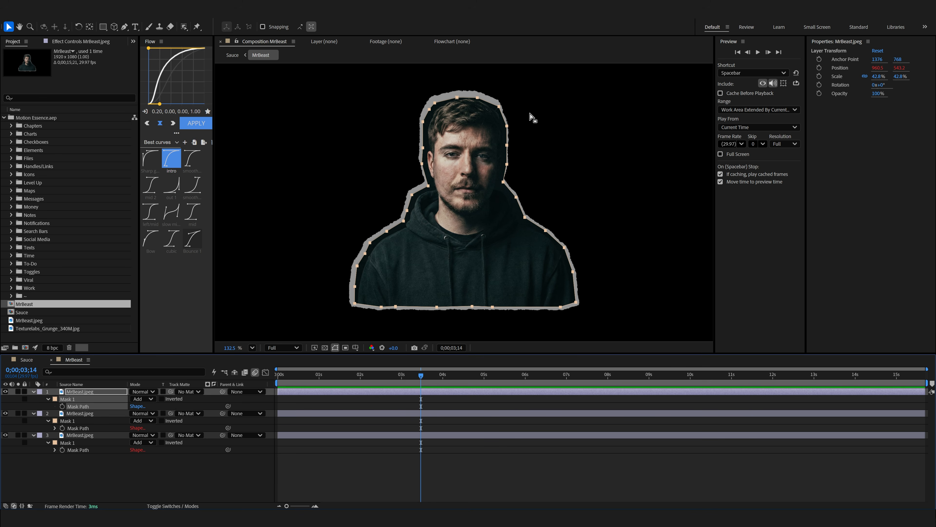
drag(449, 88, 461, 111)
drag(458, 97, 456, 152)
key(ctrl+z)
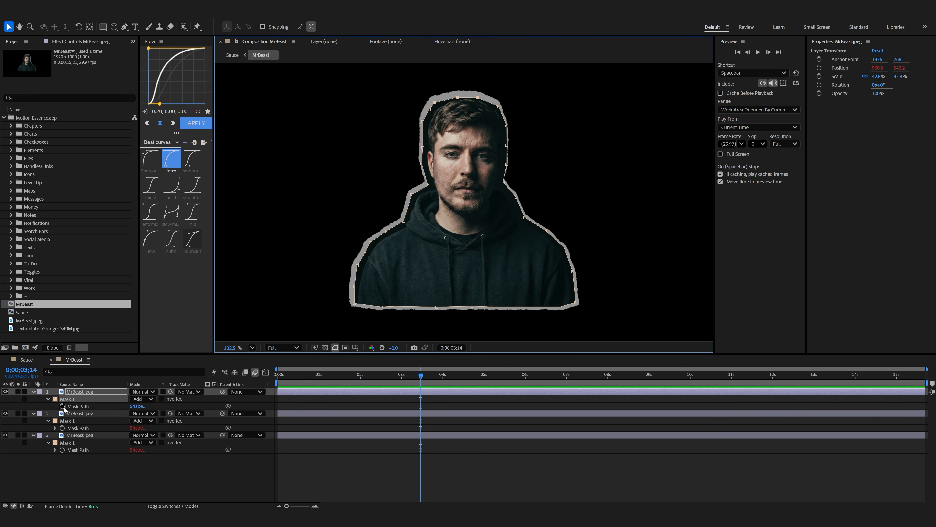
Keyframe the top layer's Mask Path at 0;00;03;14, and at 0;00;02;28 pull the points above the head down into a jagged edge.
click(62, 407)
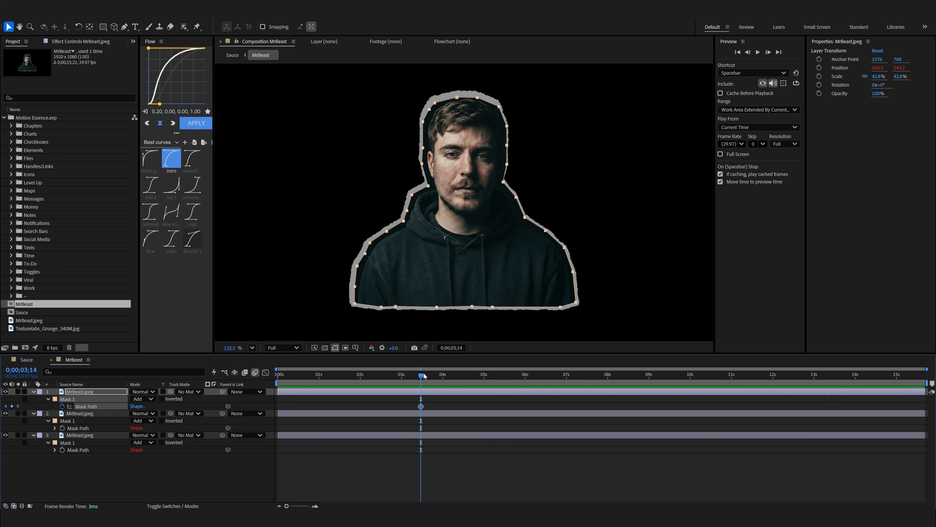
drag(424, 375, 400, 376)
scroll(456, 70, up, 3)
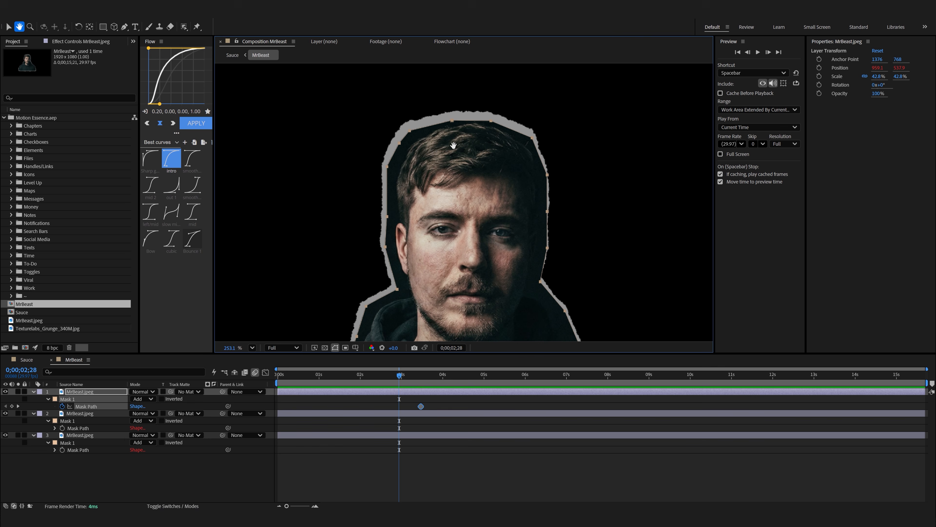
click(412, 132)
drag(410, 131, 407, 161)
drag(453, 120, 487, 167)
drag(532, 137, 520, 151)
drag(547, 174, 544, 176)
drag(486, 167, 489, 158)
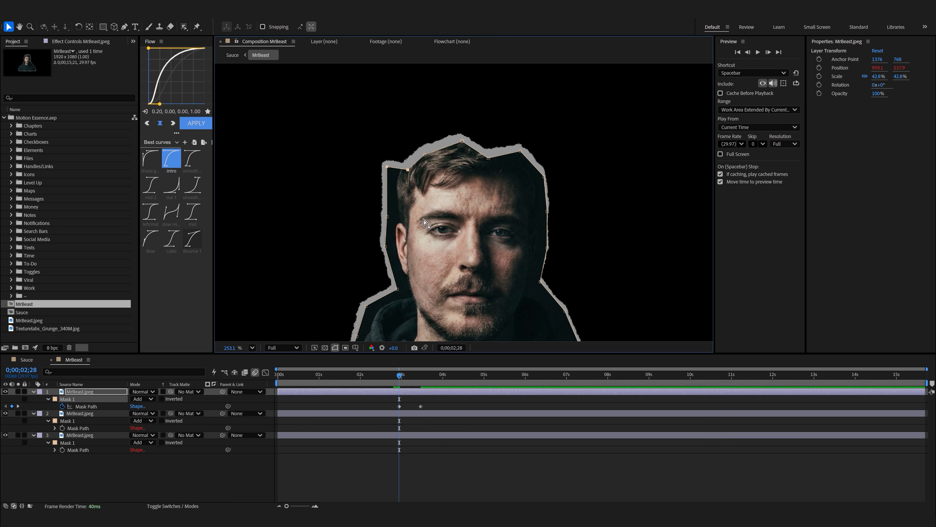
At 0;00;02;14, lower the mask points along the head's upper edge further and reshape them into a different jagged outline.
drag(397, 378, 379, 376)
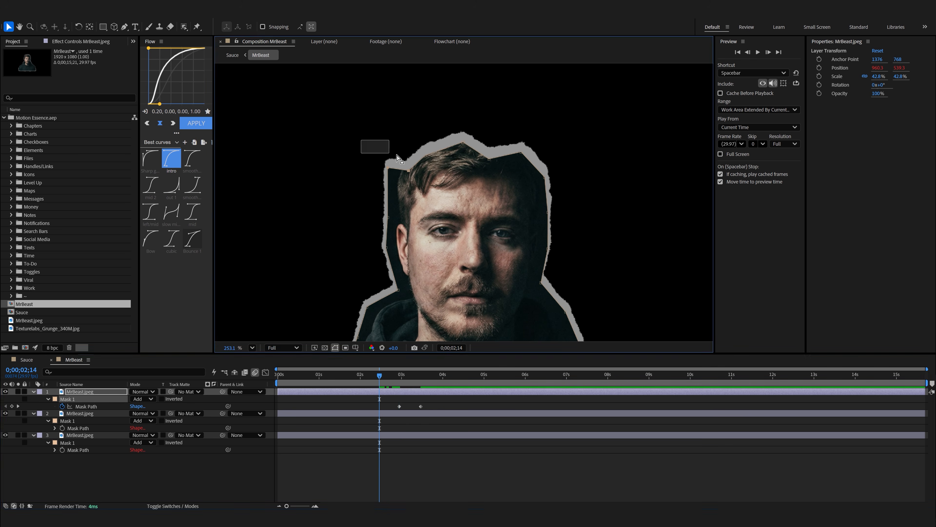
key(ctrl+t)
drag(490, 165, 490, 187)
key(Return)
click(426, 176)
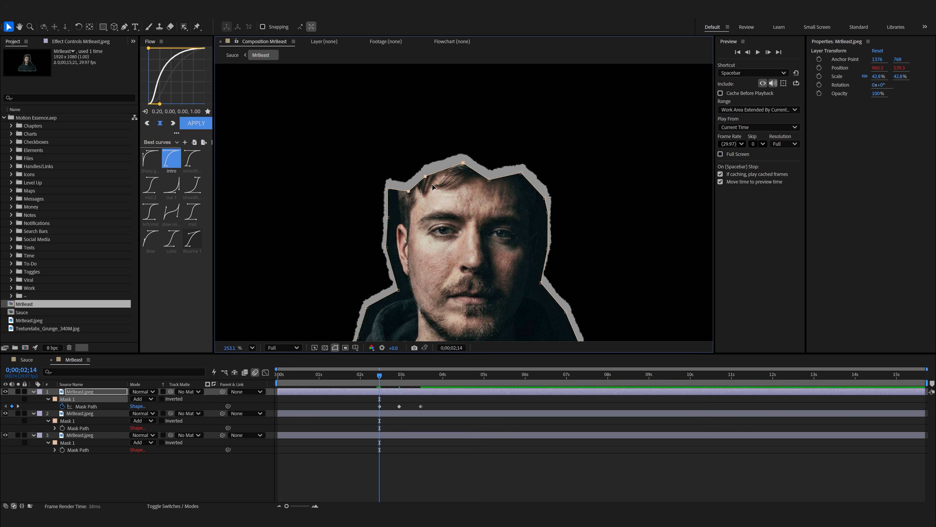
drag(428, 178, 436, 187)
drag(409, 191, 410, 184)
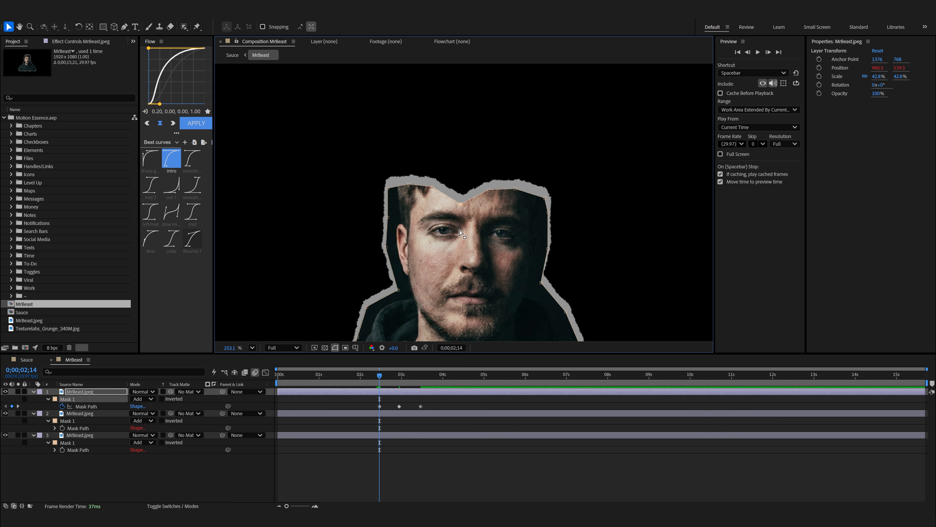
Continue the jagged Mask Path keyframes back to 0;00;00;03, lowering the edge to the torso's base, and preview the reveal.
drag(454, 237, 443, 190)
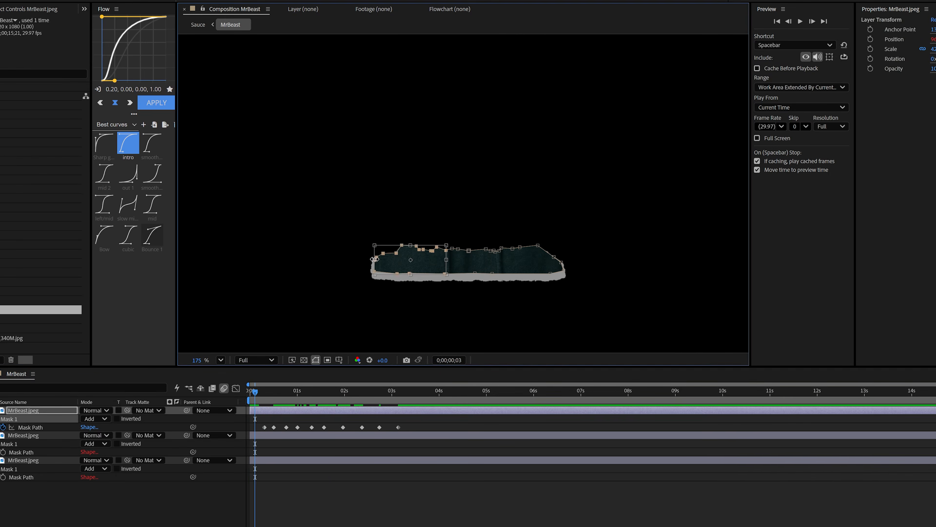
key(space)
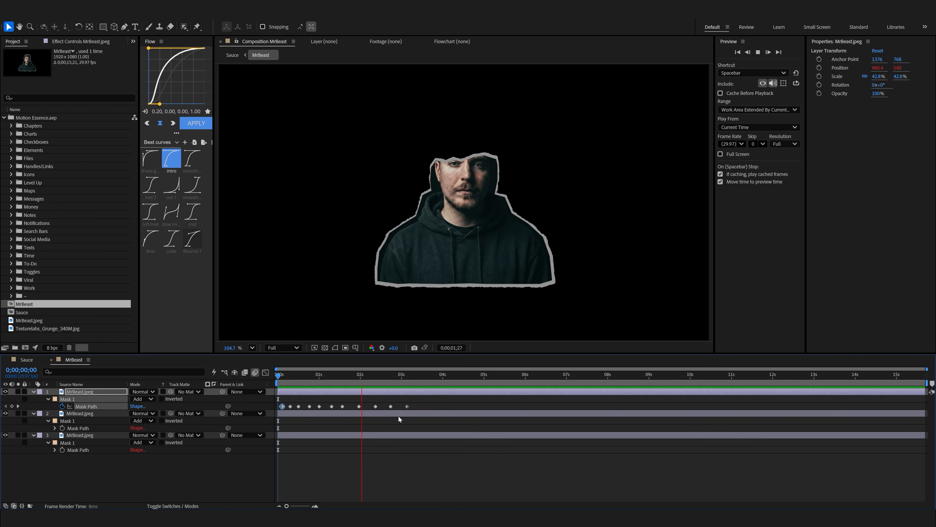
key(space)
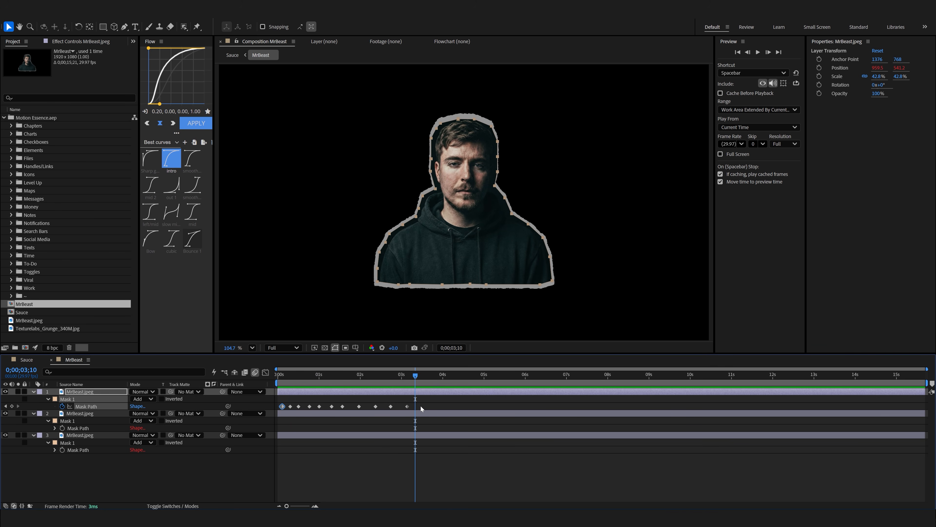
Convert all Mask Path keyframes on the top layer to hold keyframes and preview the stepped reveal.
drag(421, 406, 277, 407)
right_click(284, 406)
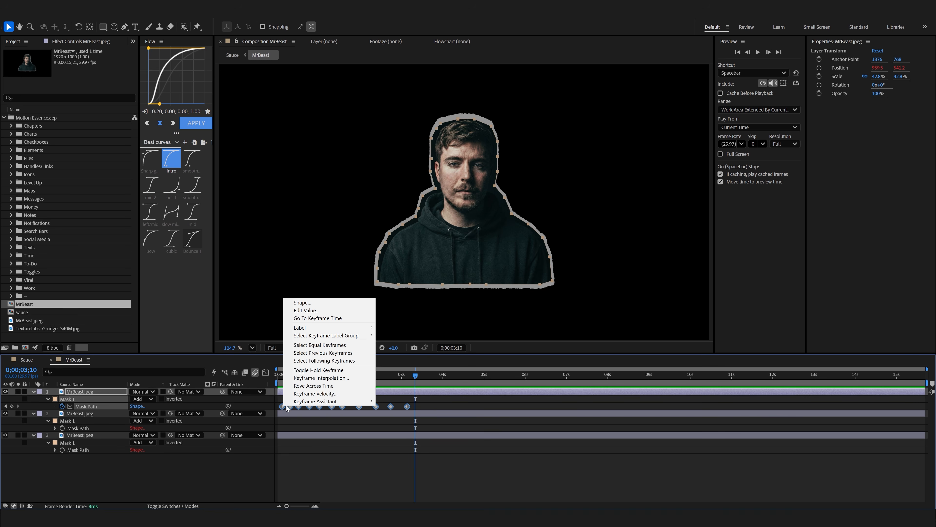
click(338, 370)
click(393, 392)
click(392, 377)
drag(394, 376, 408, 375)
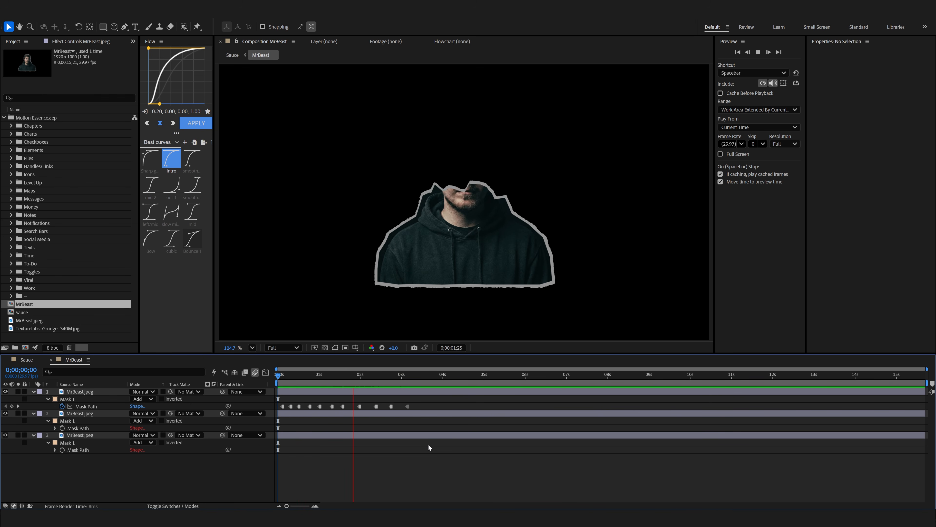
key(space)
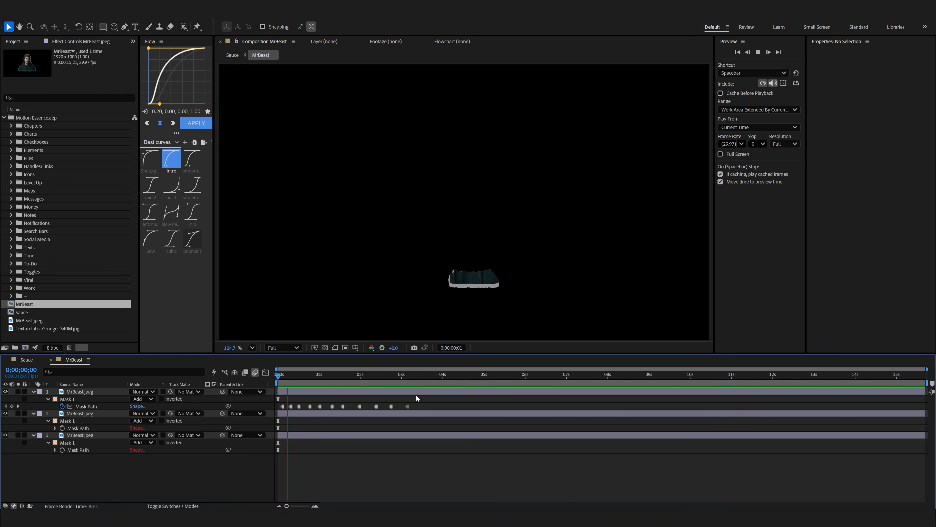
Compress the top layer's Mask Path keyframes so the reveal runs from 0;00;00;00 to about 0;00;00;28, previewing the faster timing.
click(417, 395)
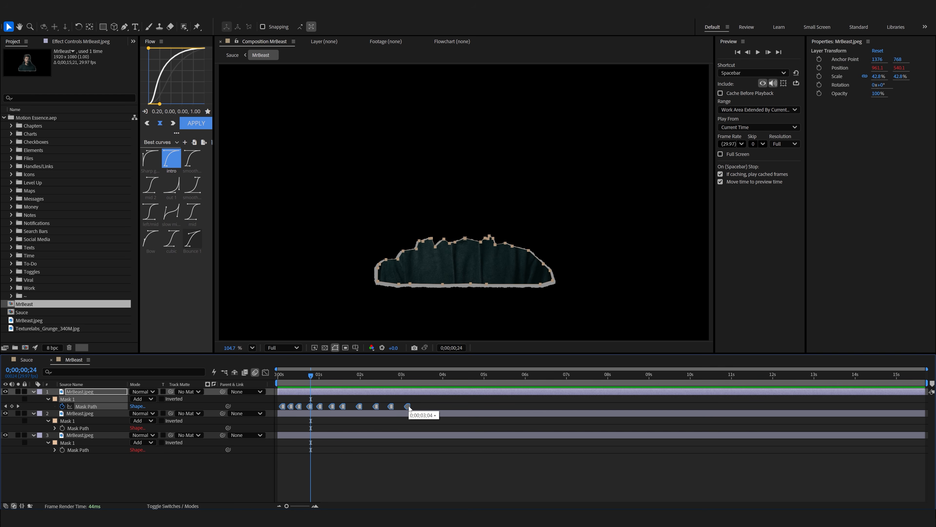
drag(349, 409, 330, 409)
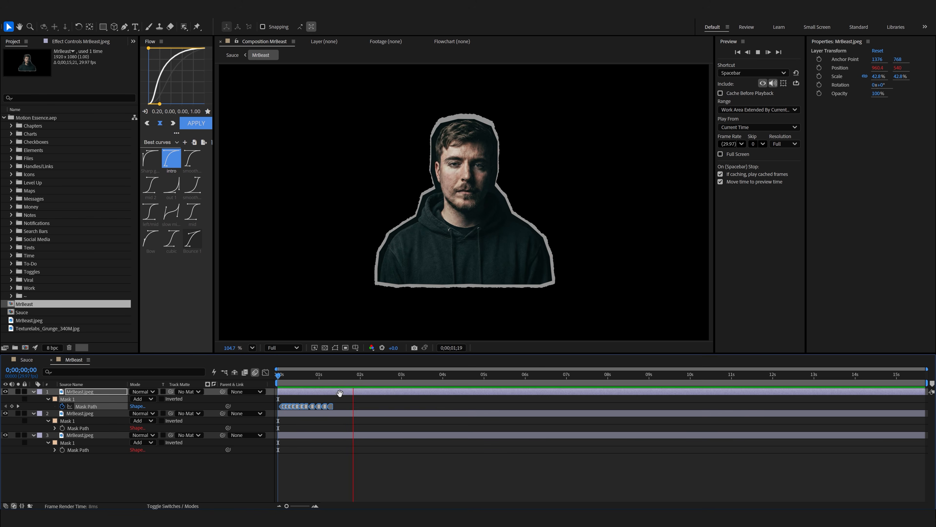
key(space)
key(Home)
key(equal)
key(equal)
drag(518, 397, 391, 413)
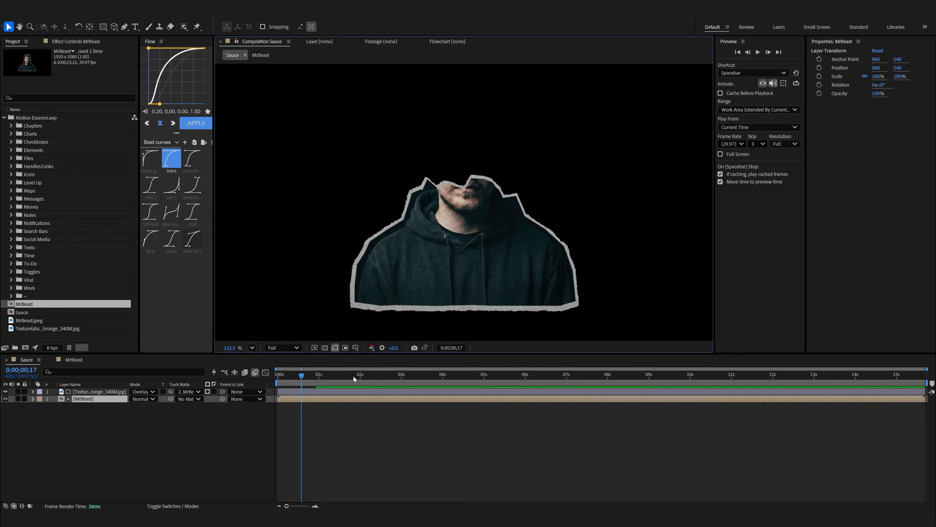
In the Sauce composition, shift the texture and MrBeast layers to start about 20 frames in, and preview the reveal.
drag(353, 376, 277, 377)
shift+click(291, 393)
drag(291, 393, 319, 393)
key(space)
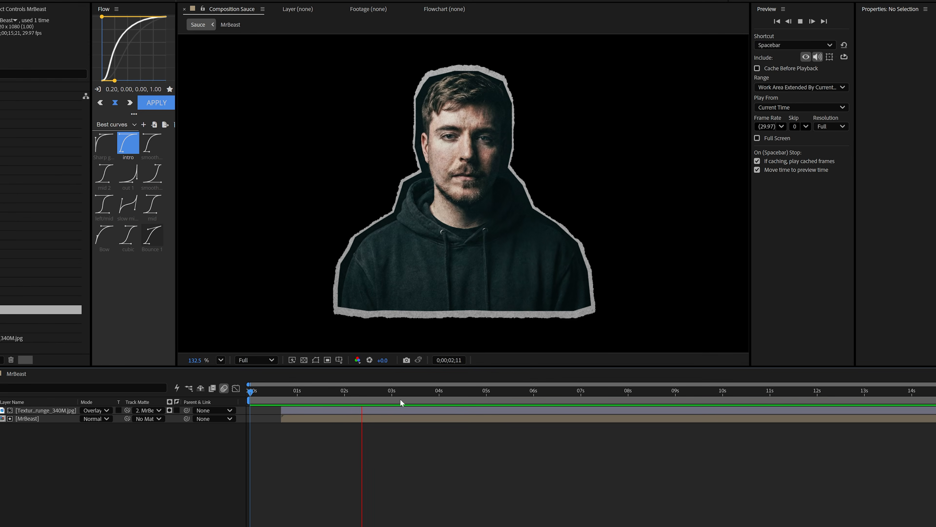
key(space)
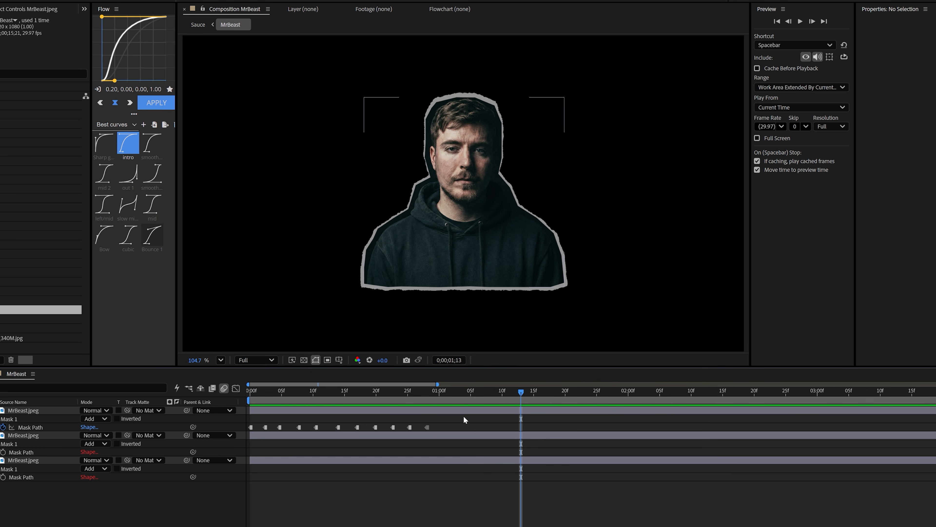
In the MrBeast precomp, paste a copy of the Mask Path keyframes at 0;00;01;13, time-reverse them, and preview the exit.
drag(260, 414, 246, 431)
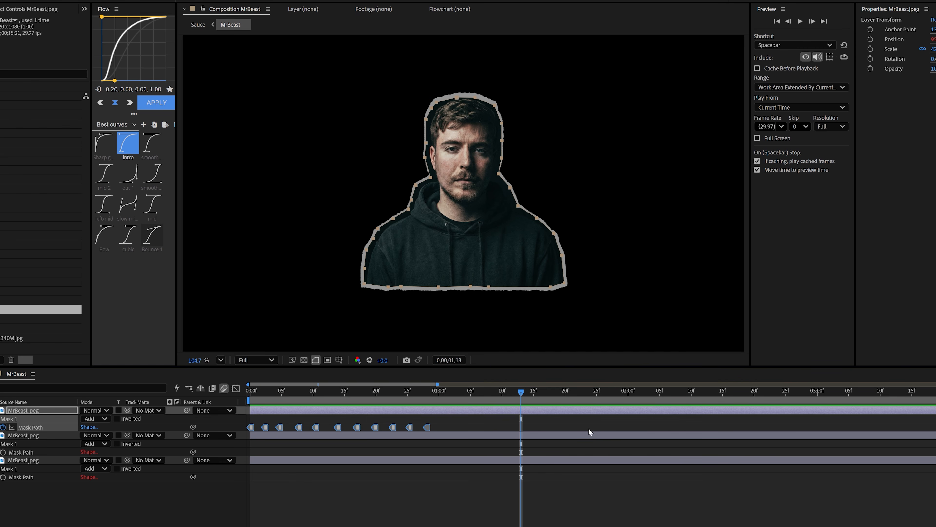
key(ctrl+v)
right_click(521, 428)
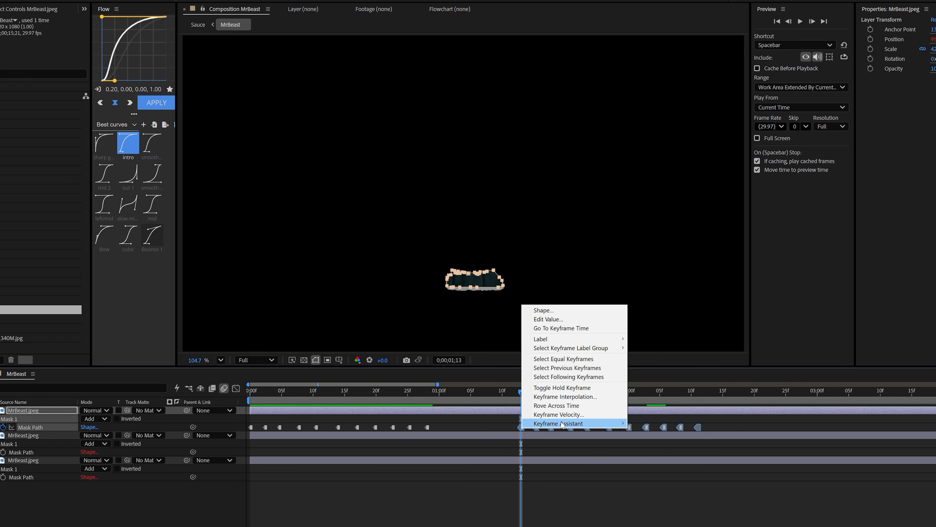
mouse_move(562, 424)
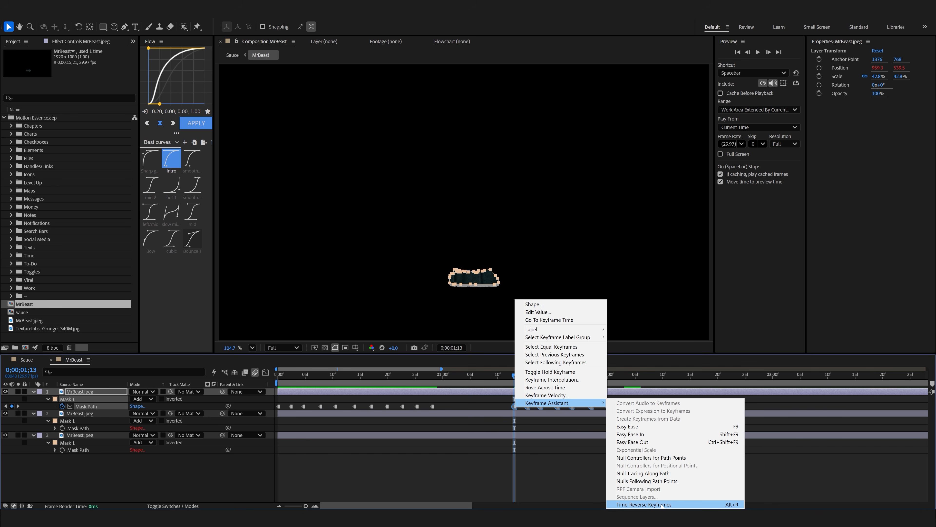
click(662, 504)
key(space)
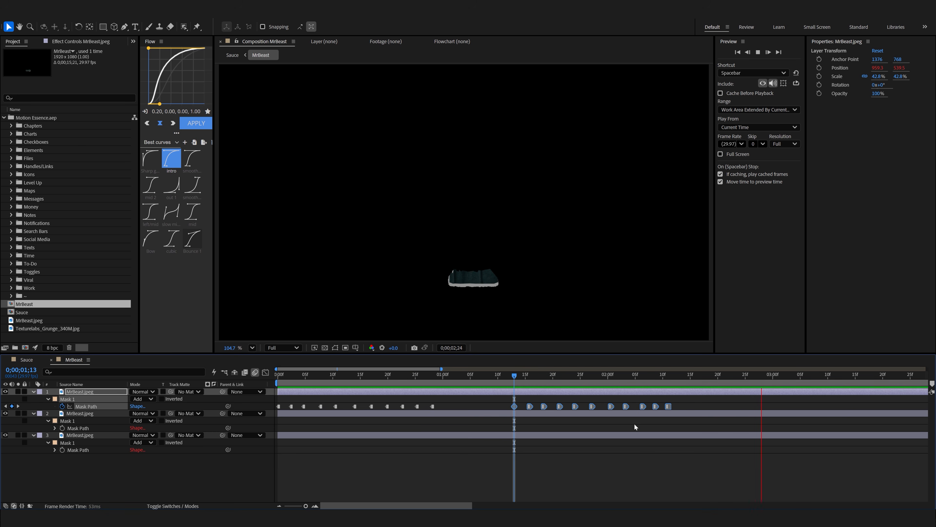
In the Sauce composition, trim the MrBeast layer's end to 0;00;03;01, end the work area shortly after it, and preview the full animation.
key(Tab)
click(585, 385)
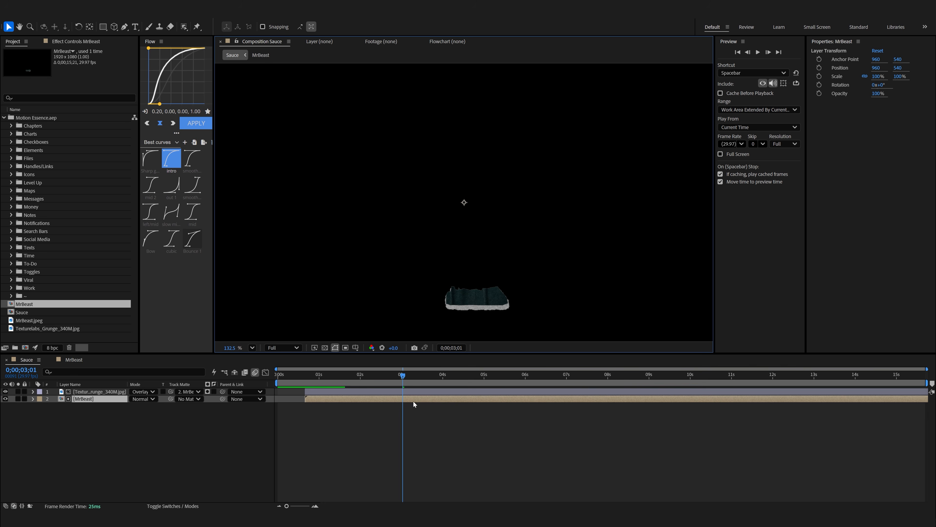
drag(411, 376, 382, 376)
key(space)
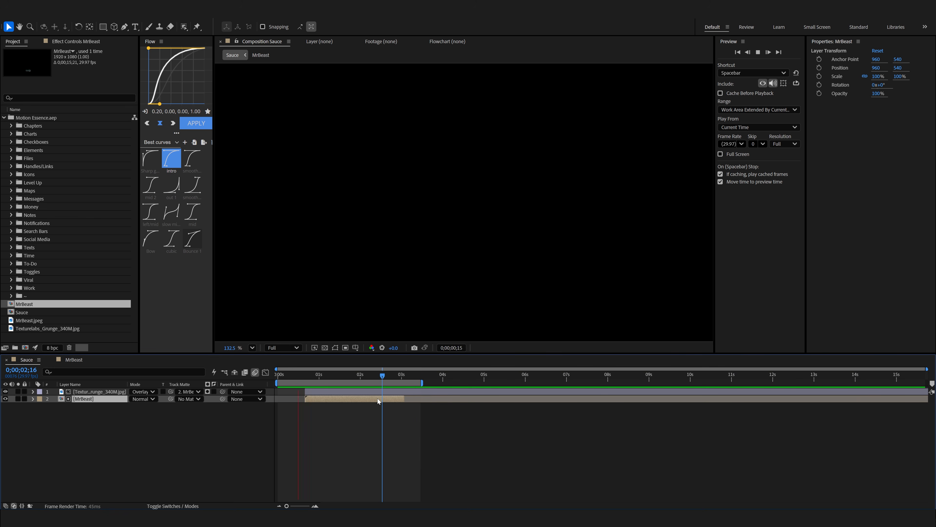
click(363, 418)
click(320, 376)
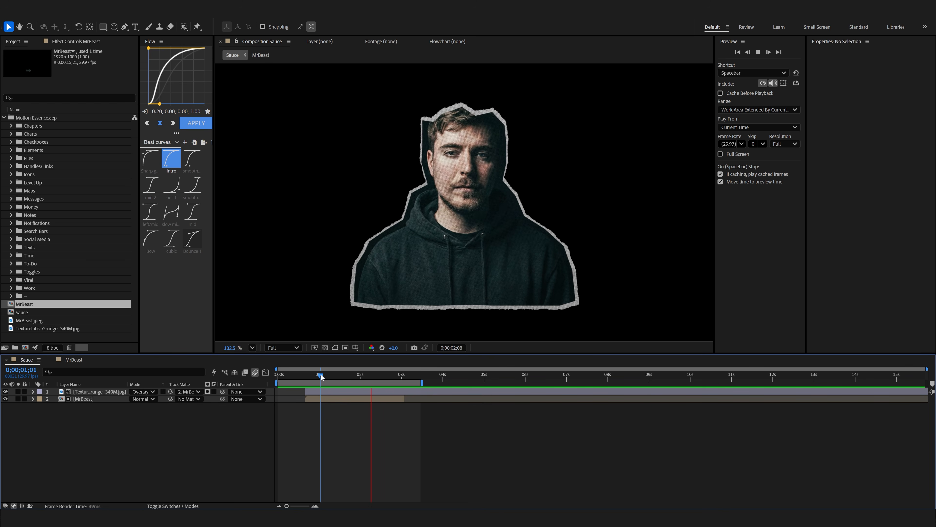